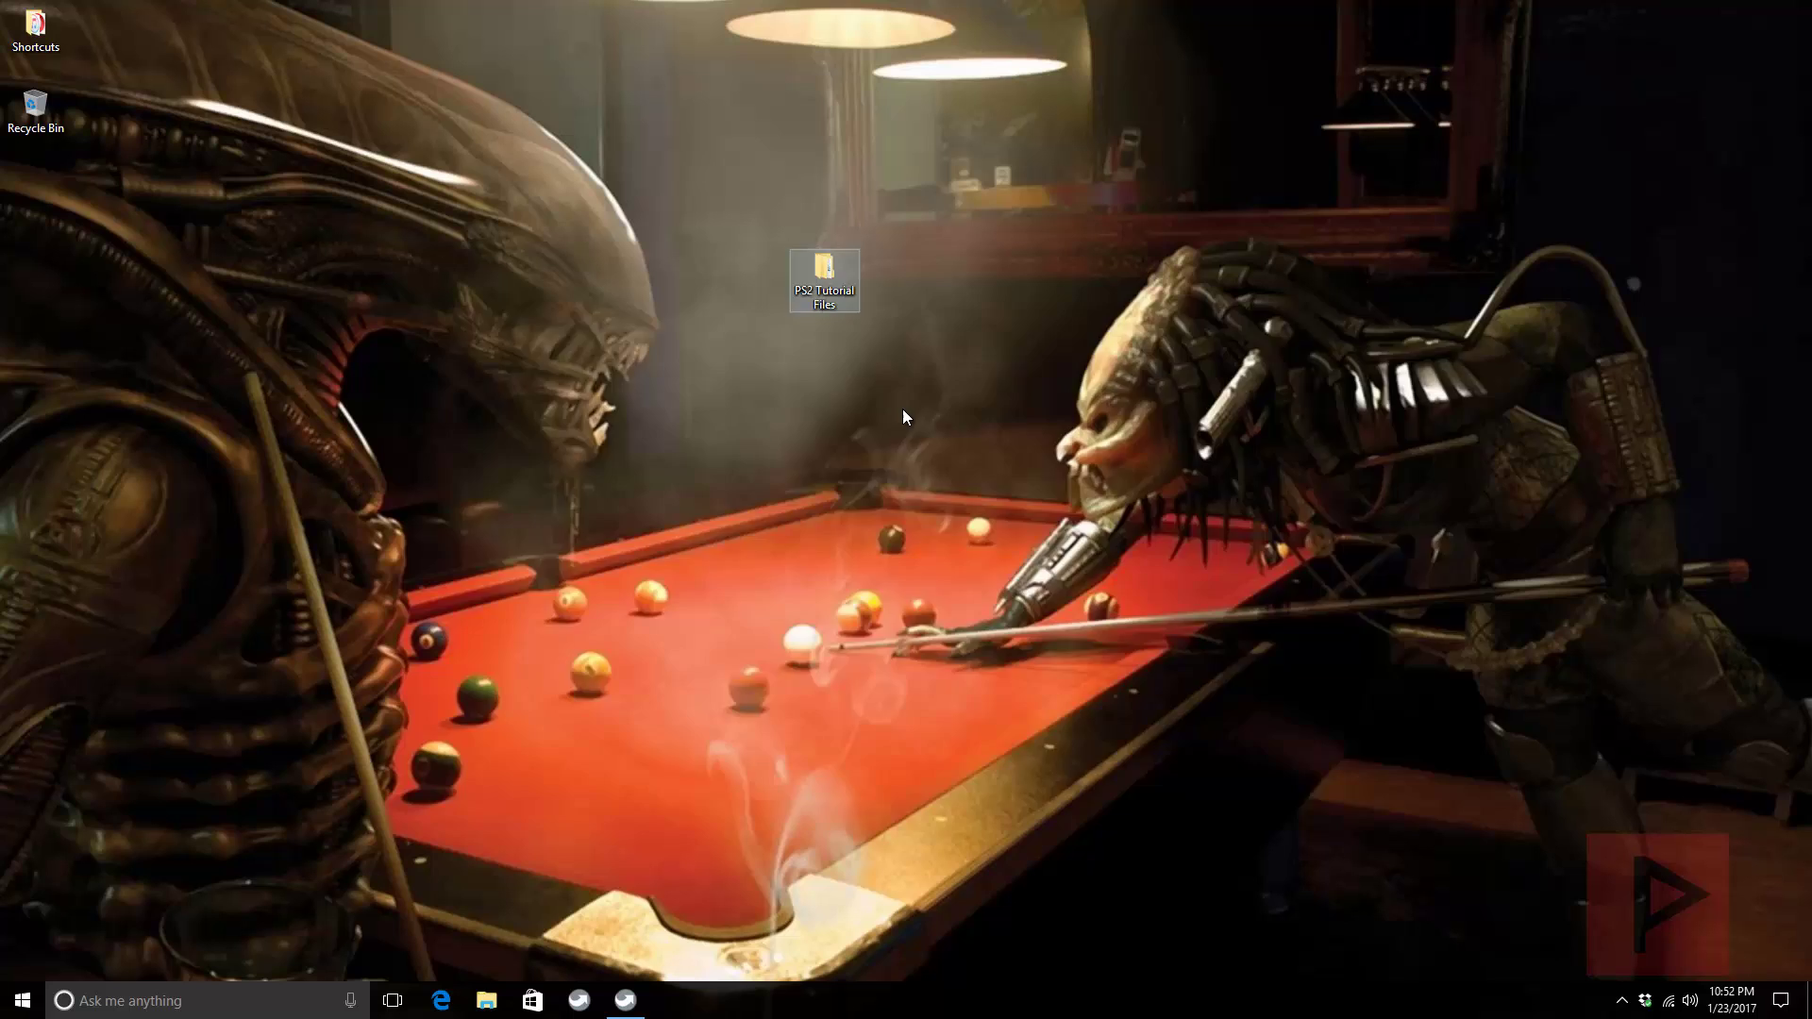
Step: Open PS2 Tutorial Files, then PS2SMB's DVD folder, and inspect the BerserkJPN.iso disc image
key(Return)
click(655, 448)
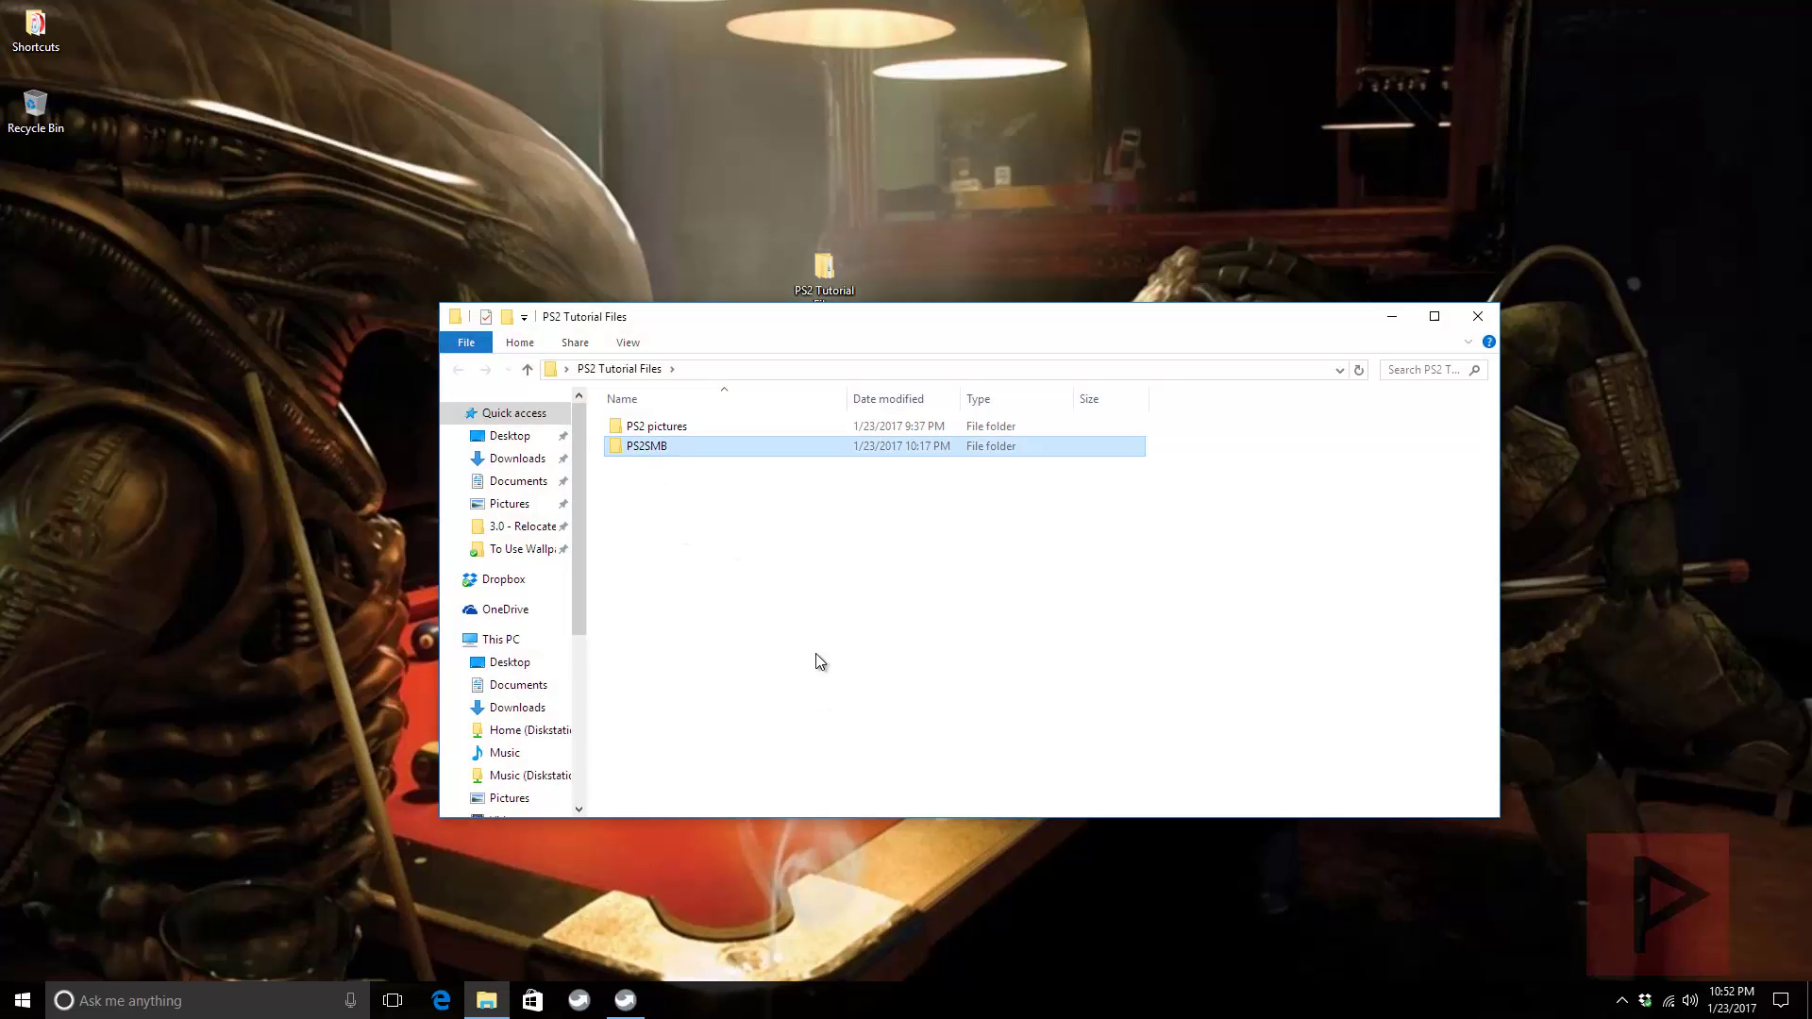
double_click(660, 441)
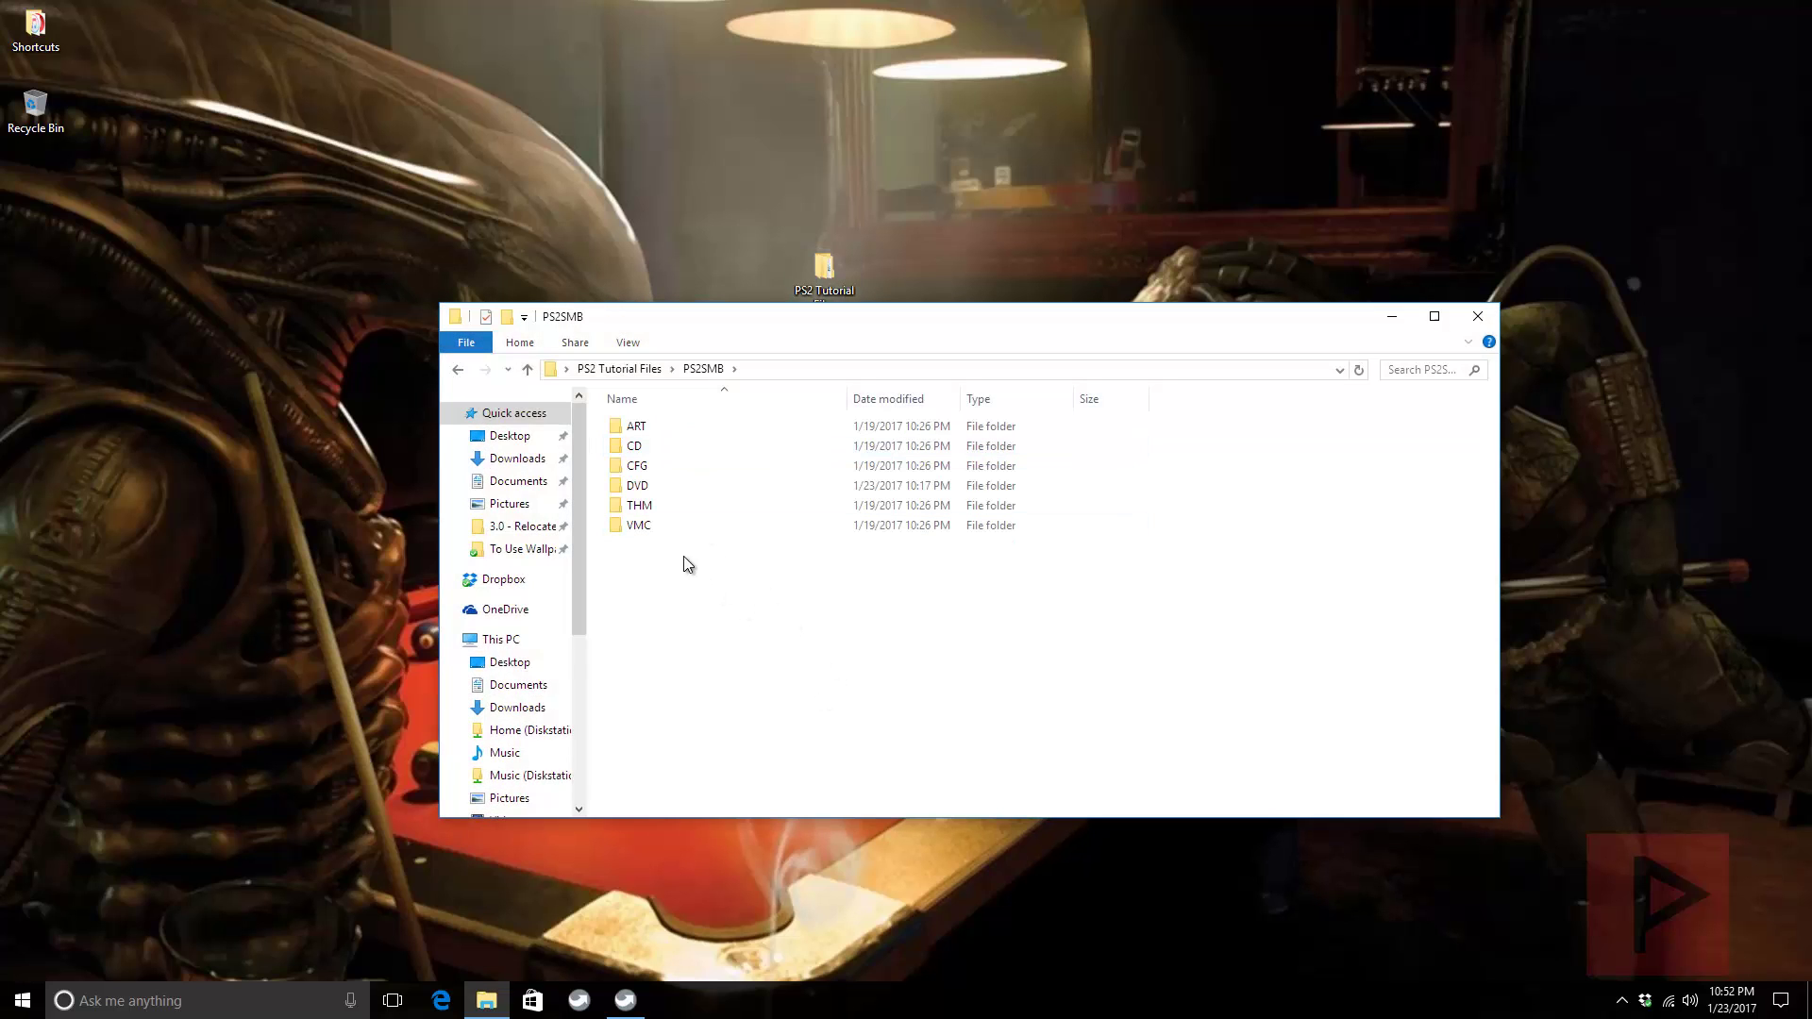
double_click(665, 486)
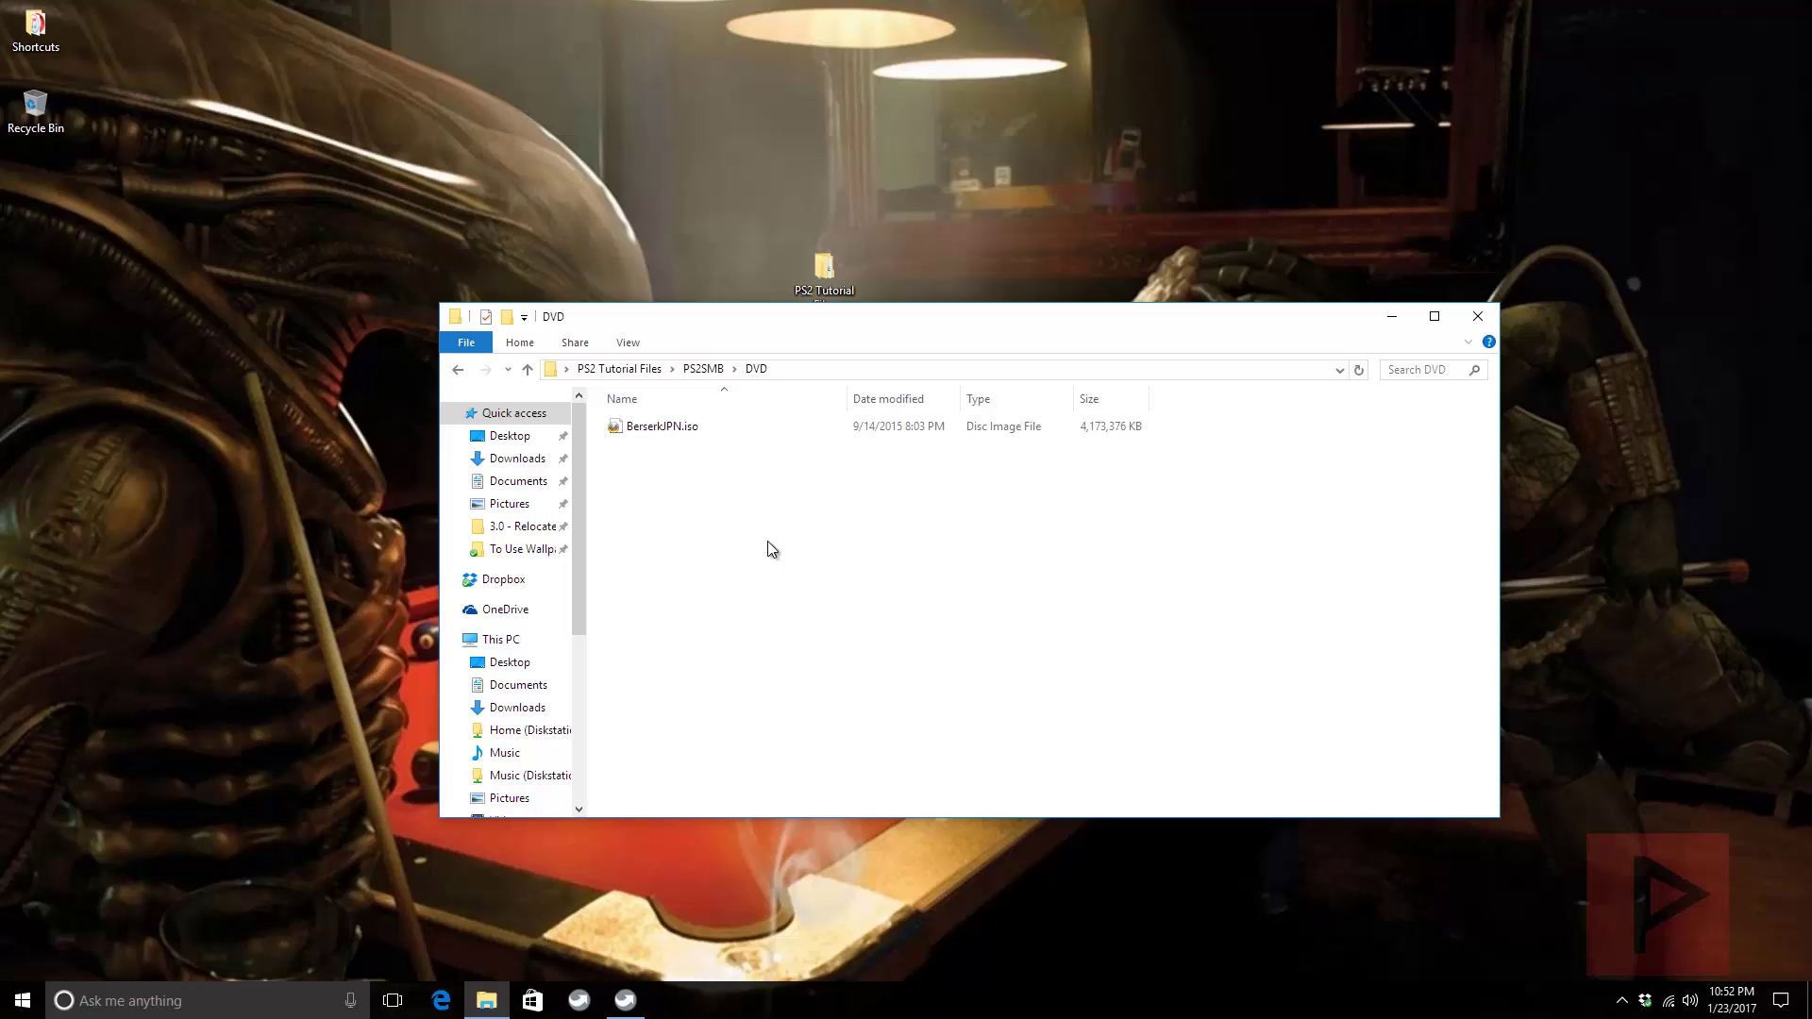
click(700, 430)
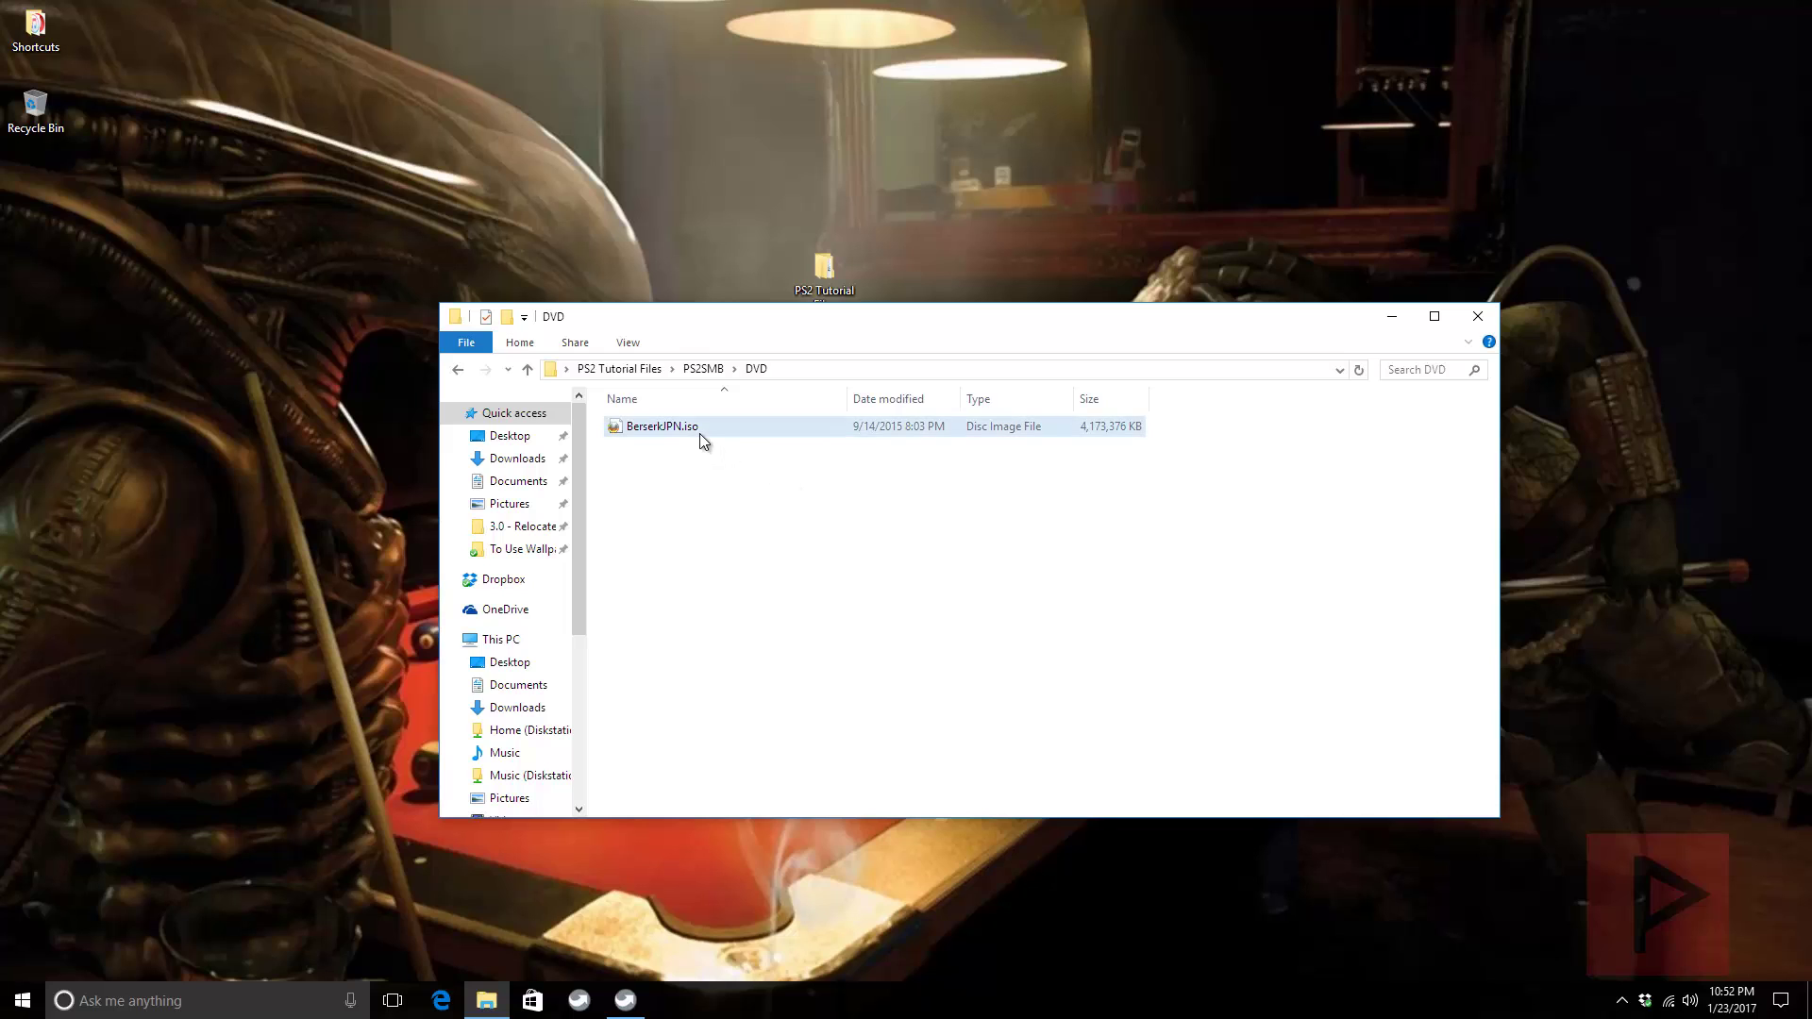
click(789, 504)
Step: Check PS2SMB's CD folder, then return to PS2 Tutorial Files with PS2SMB selected
click(459, 370)
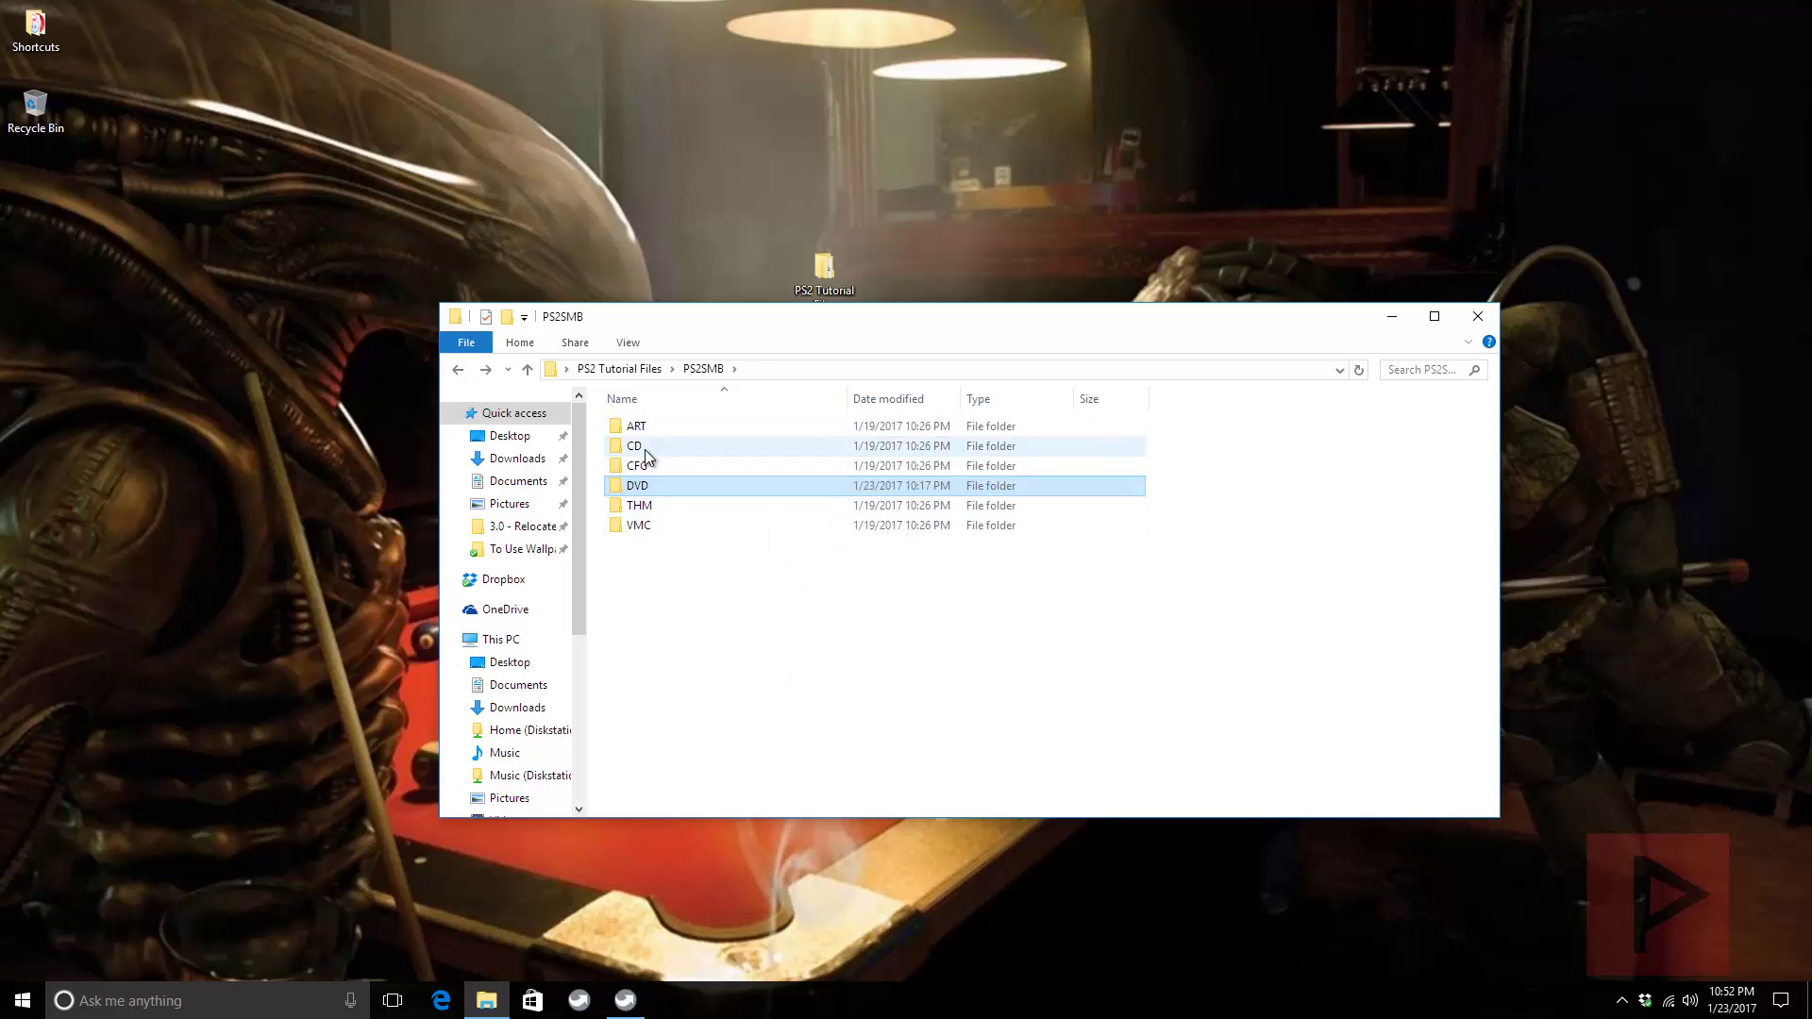
double_click(679, 446)
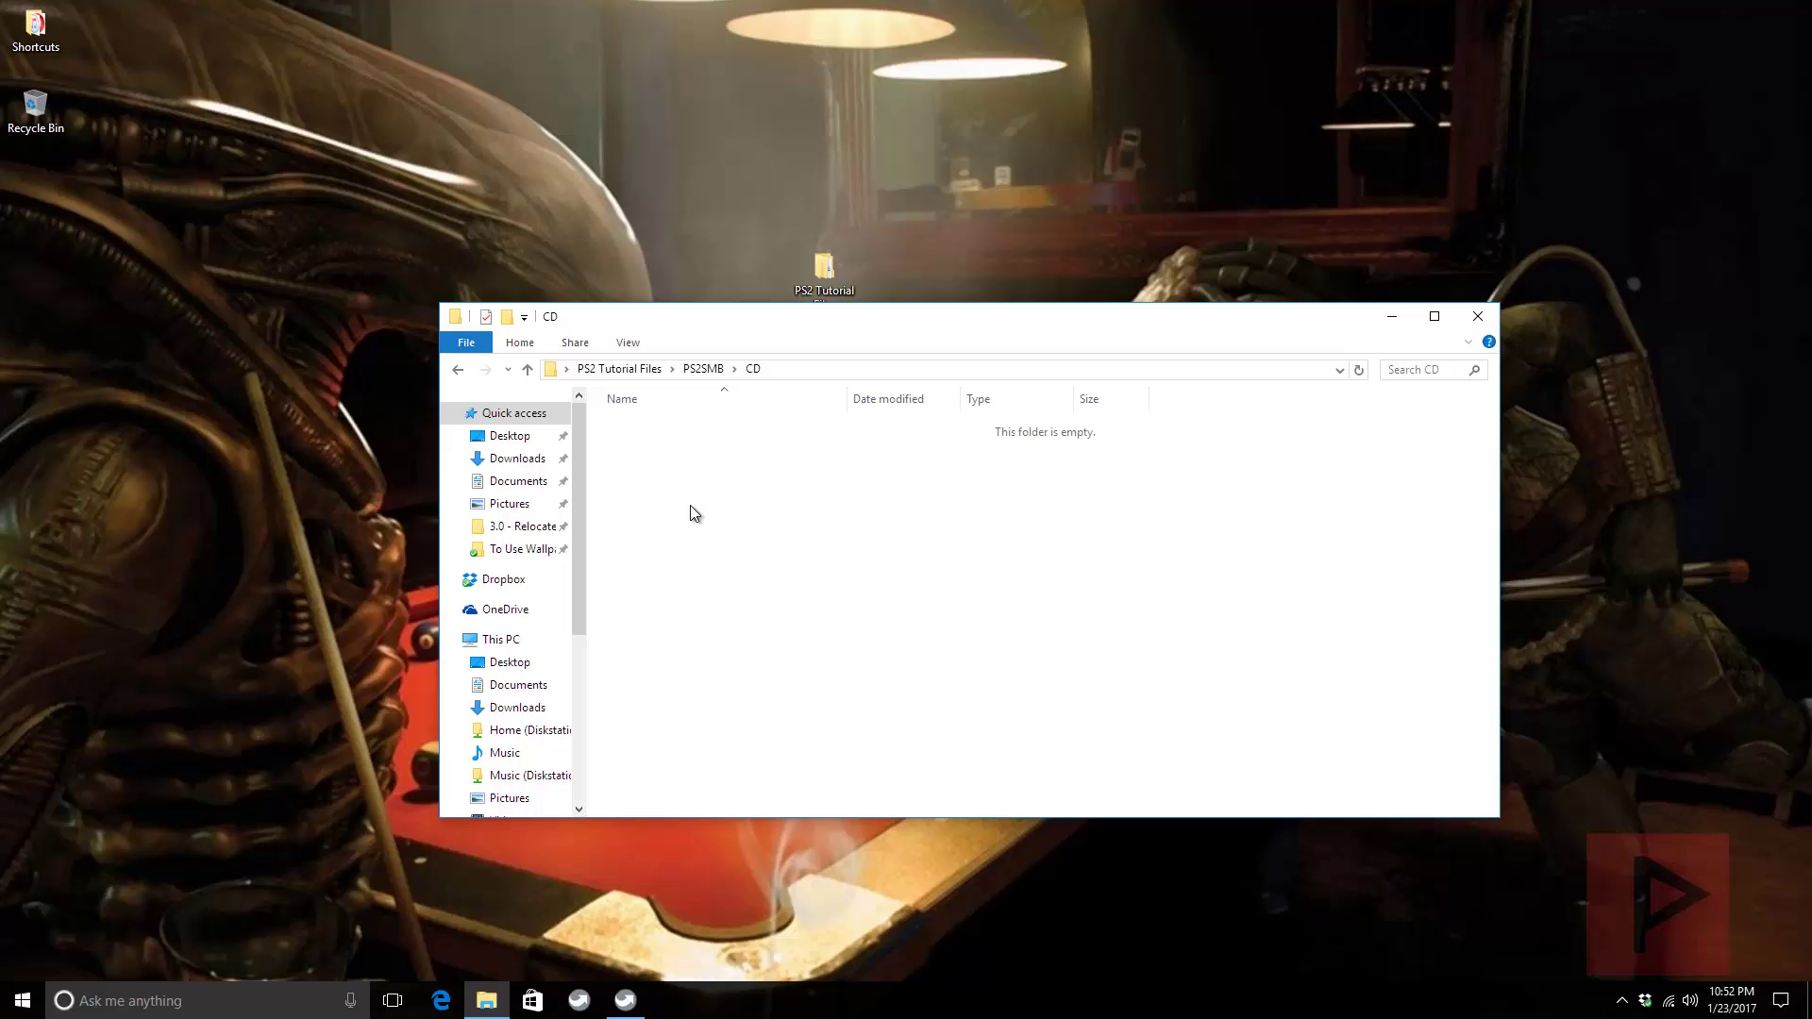
click(463, 369)
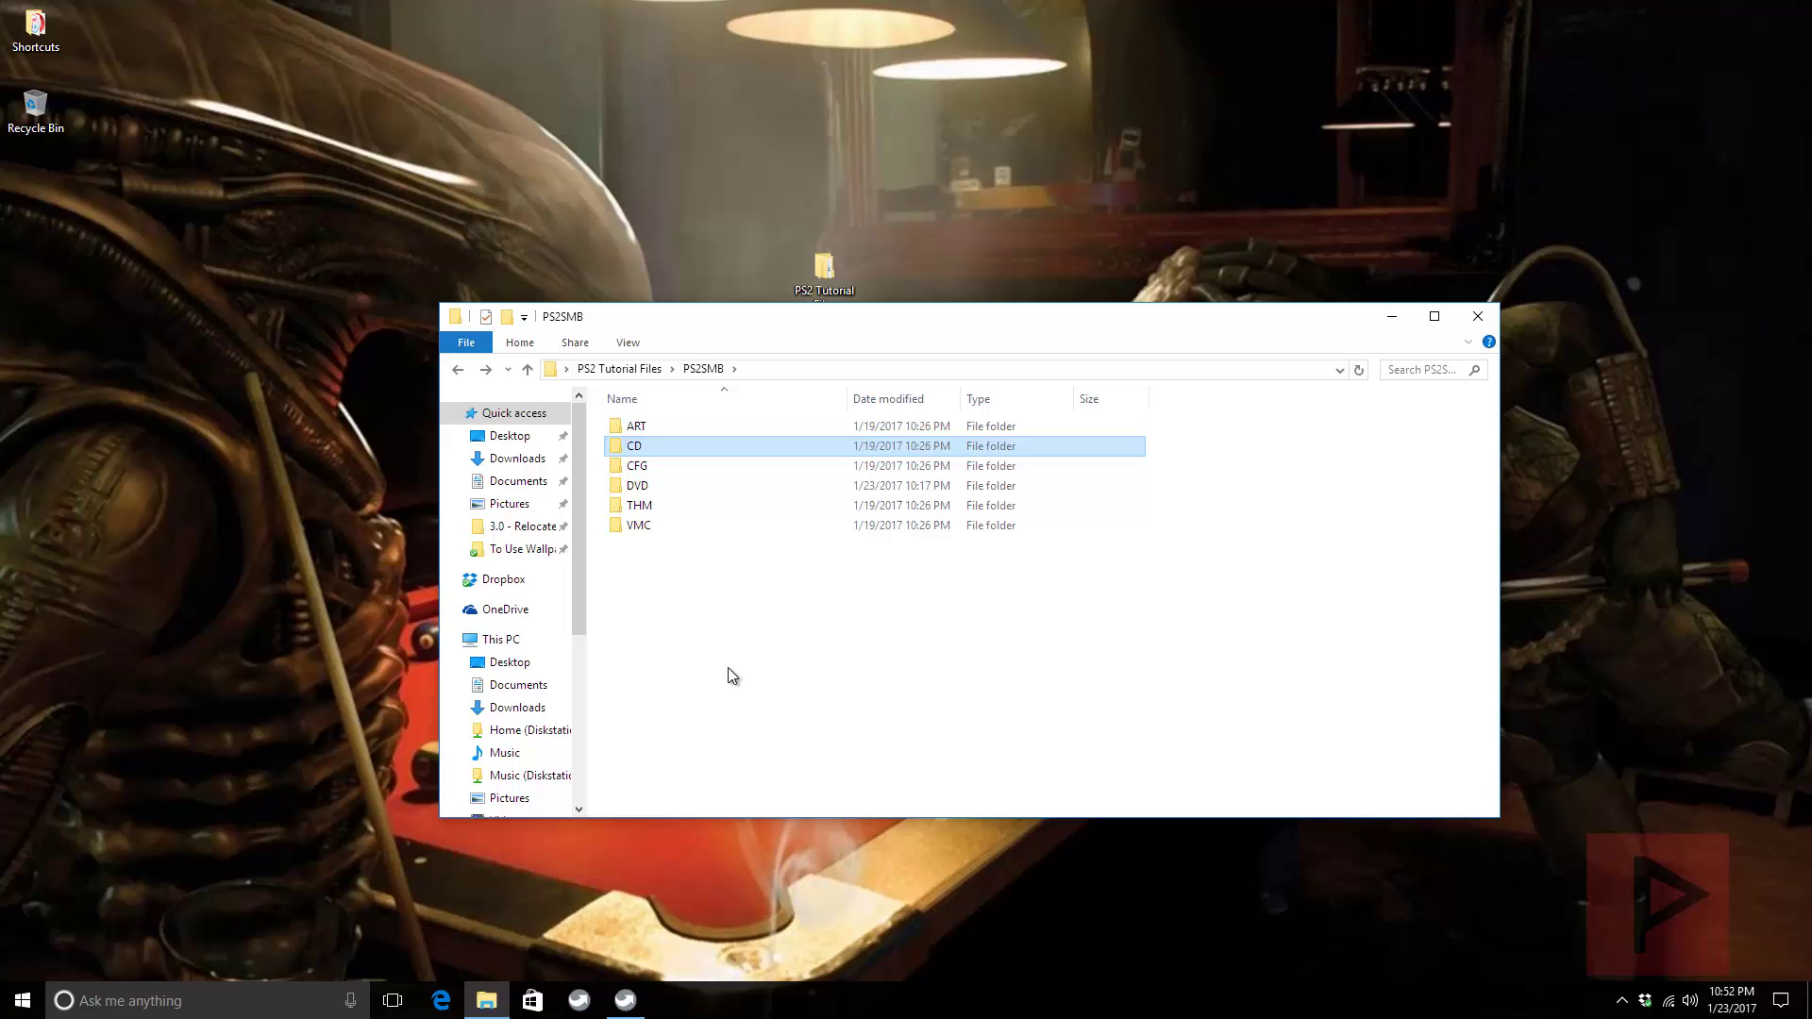
click(459, 370)
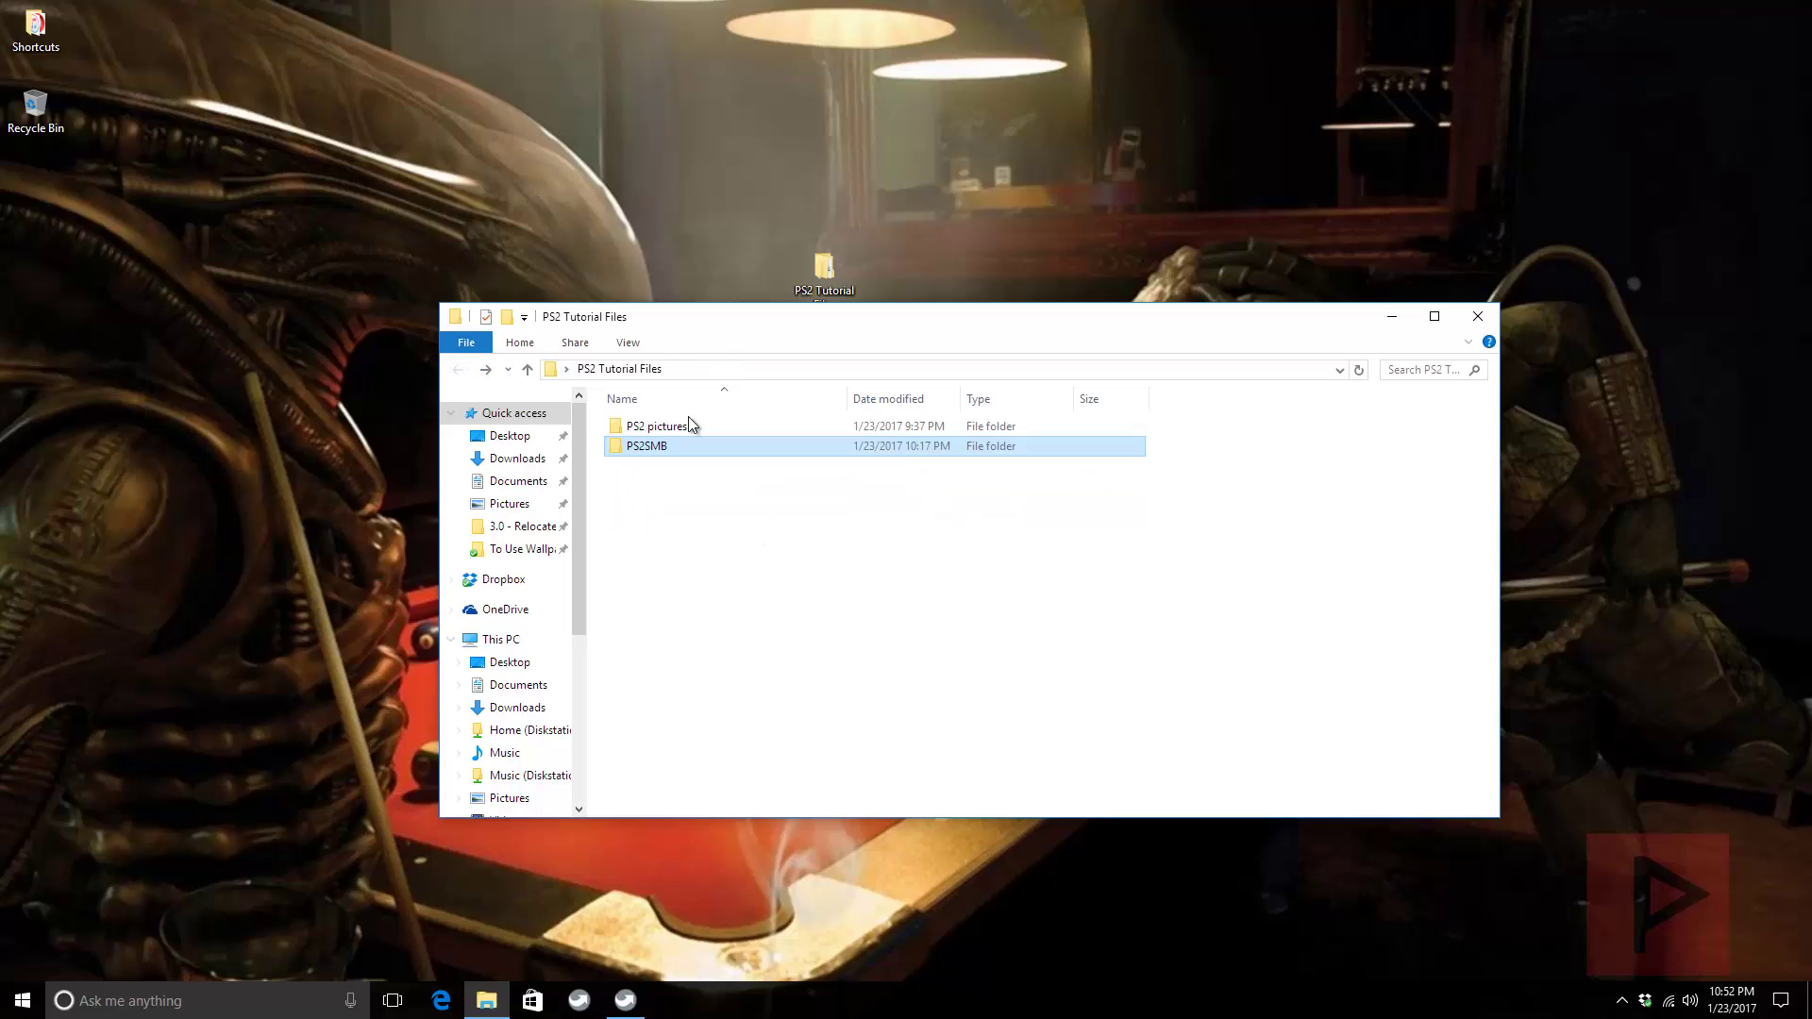
click(667, 452)
Step: Open the sharing dialog from the Sharing tab of PS2SMB's Properties
right_click(668, 454)
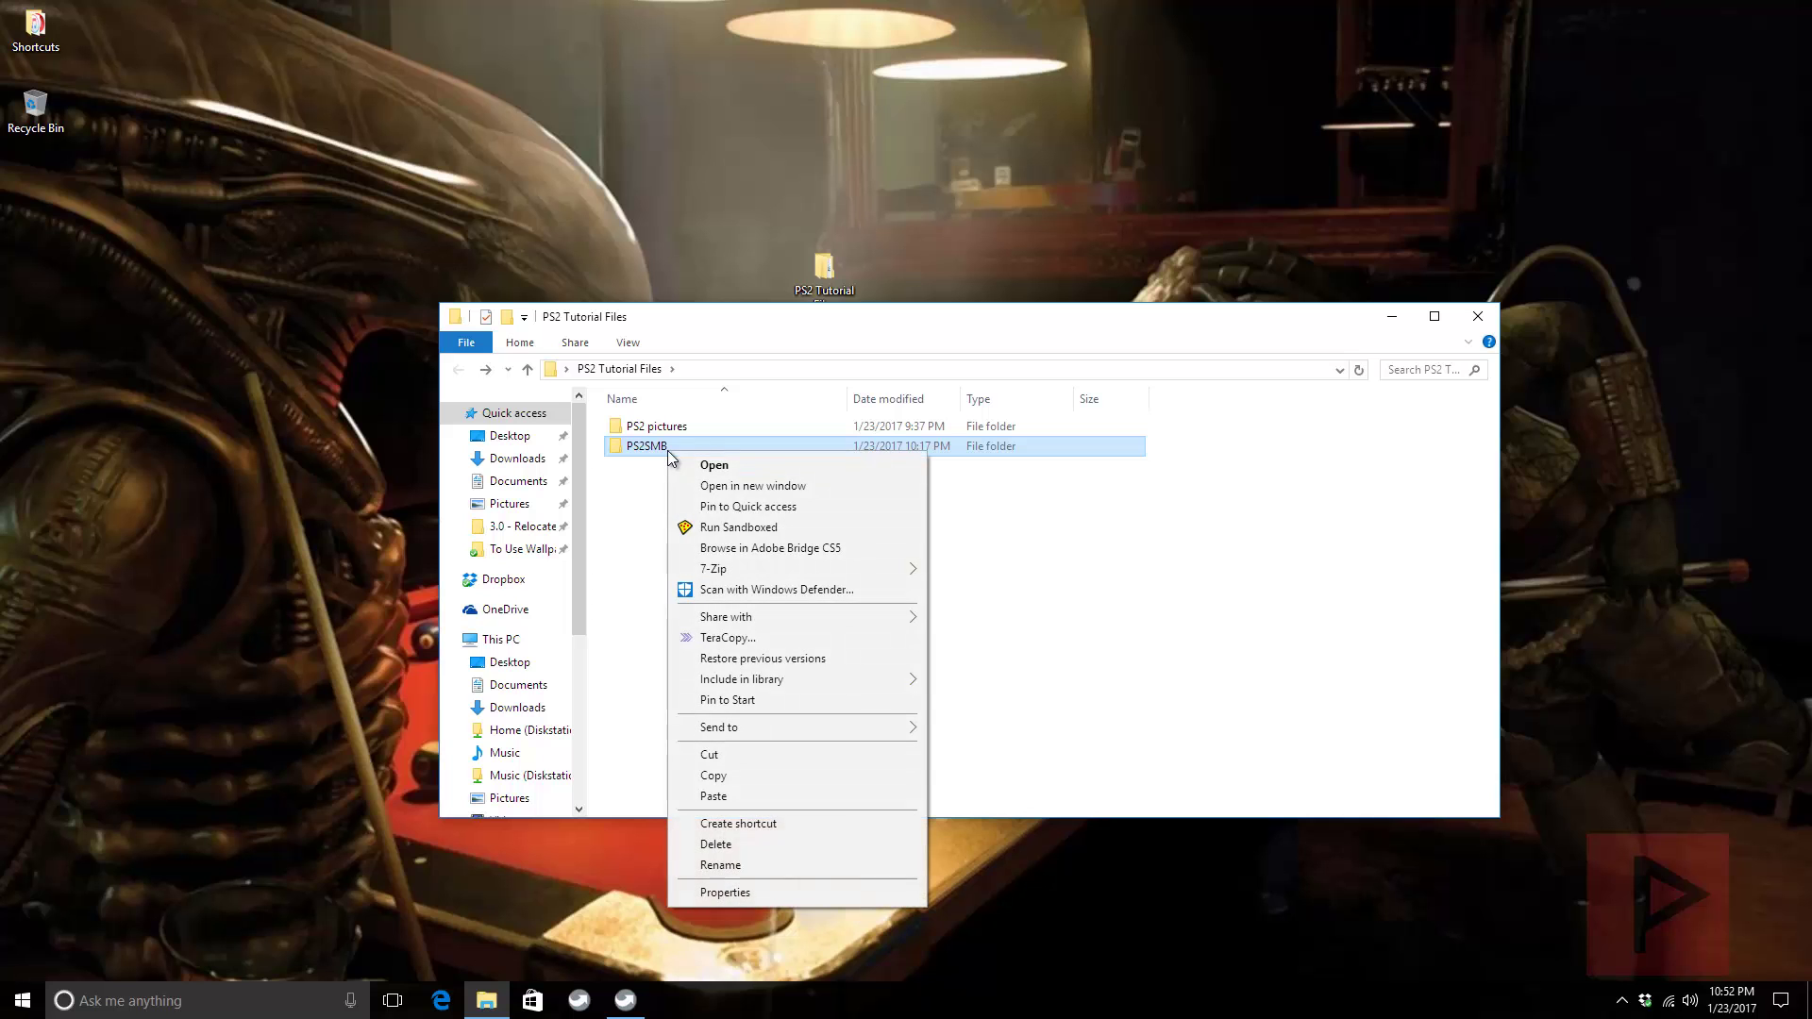
click(770, 893)
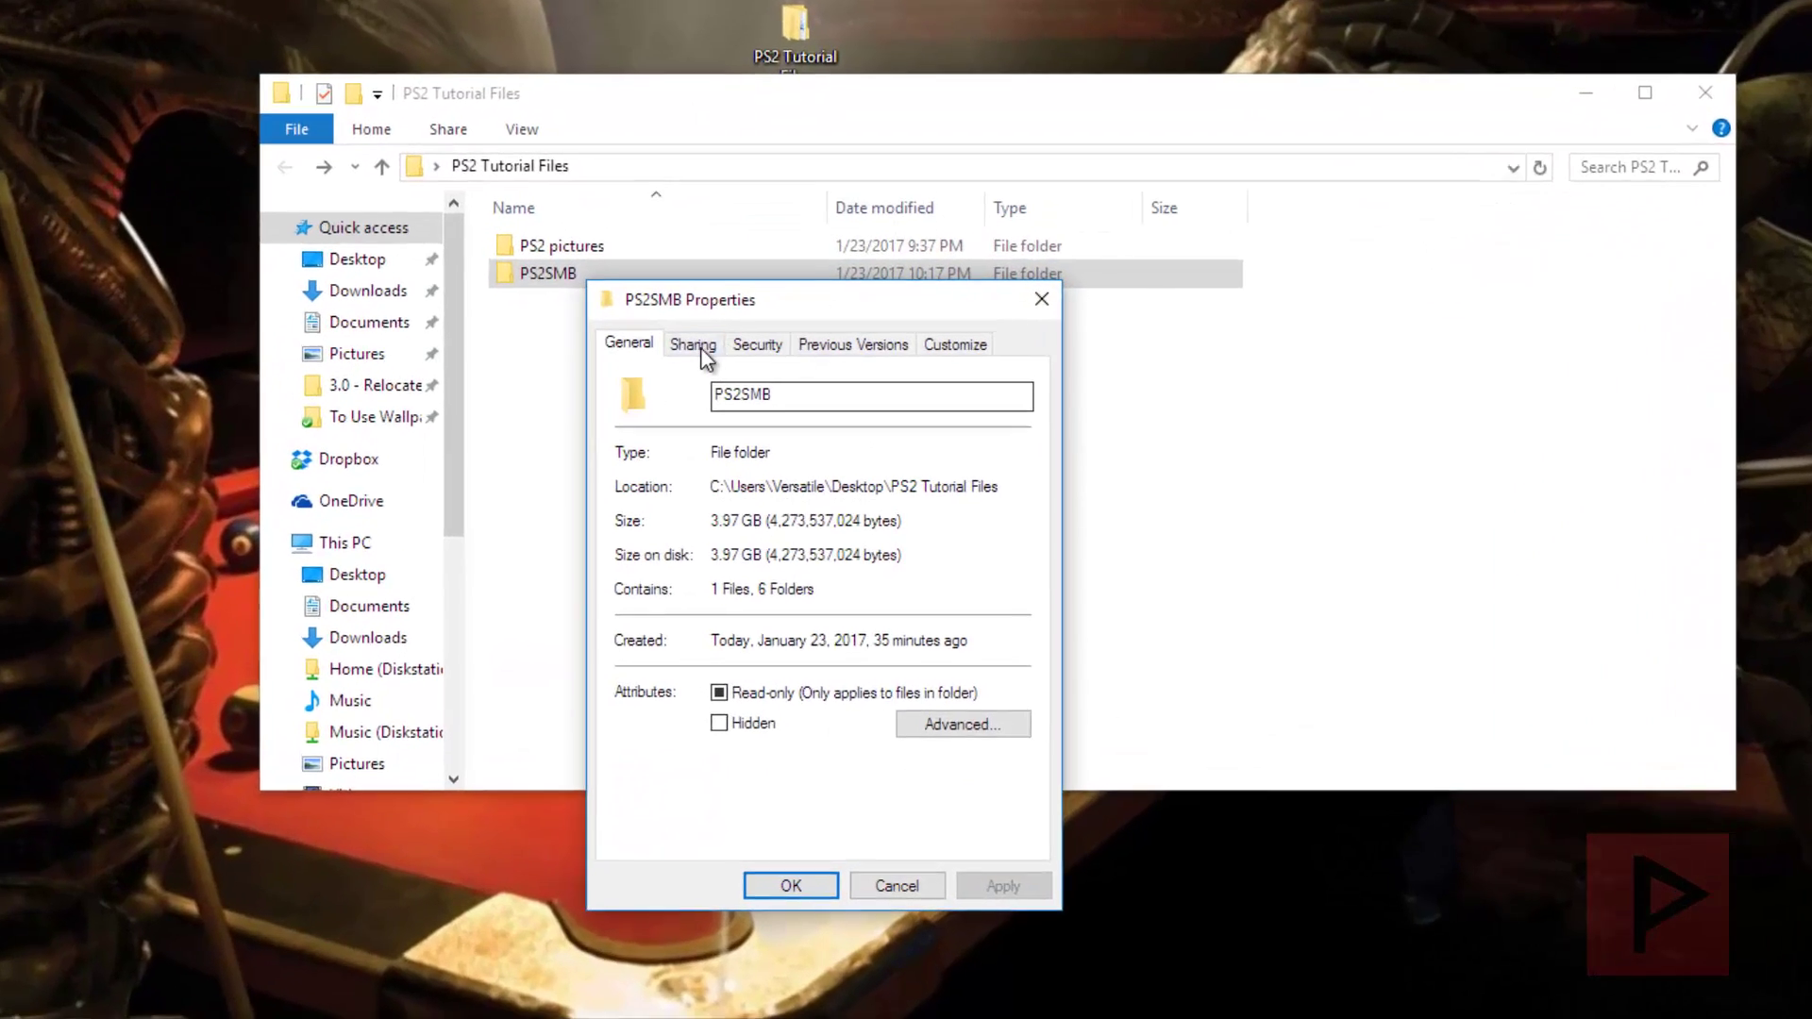
click(753, 497)
click(676, 471)
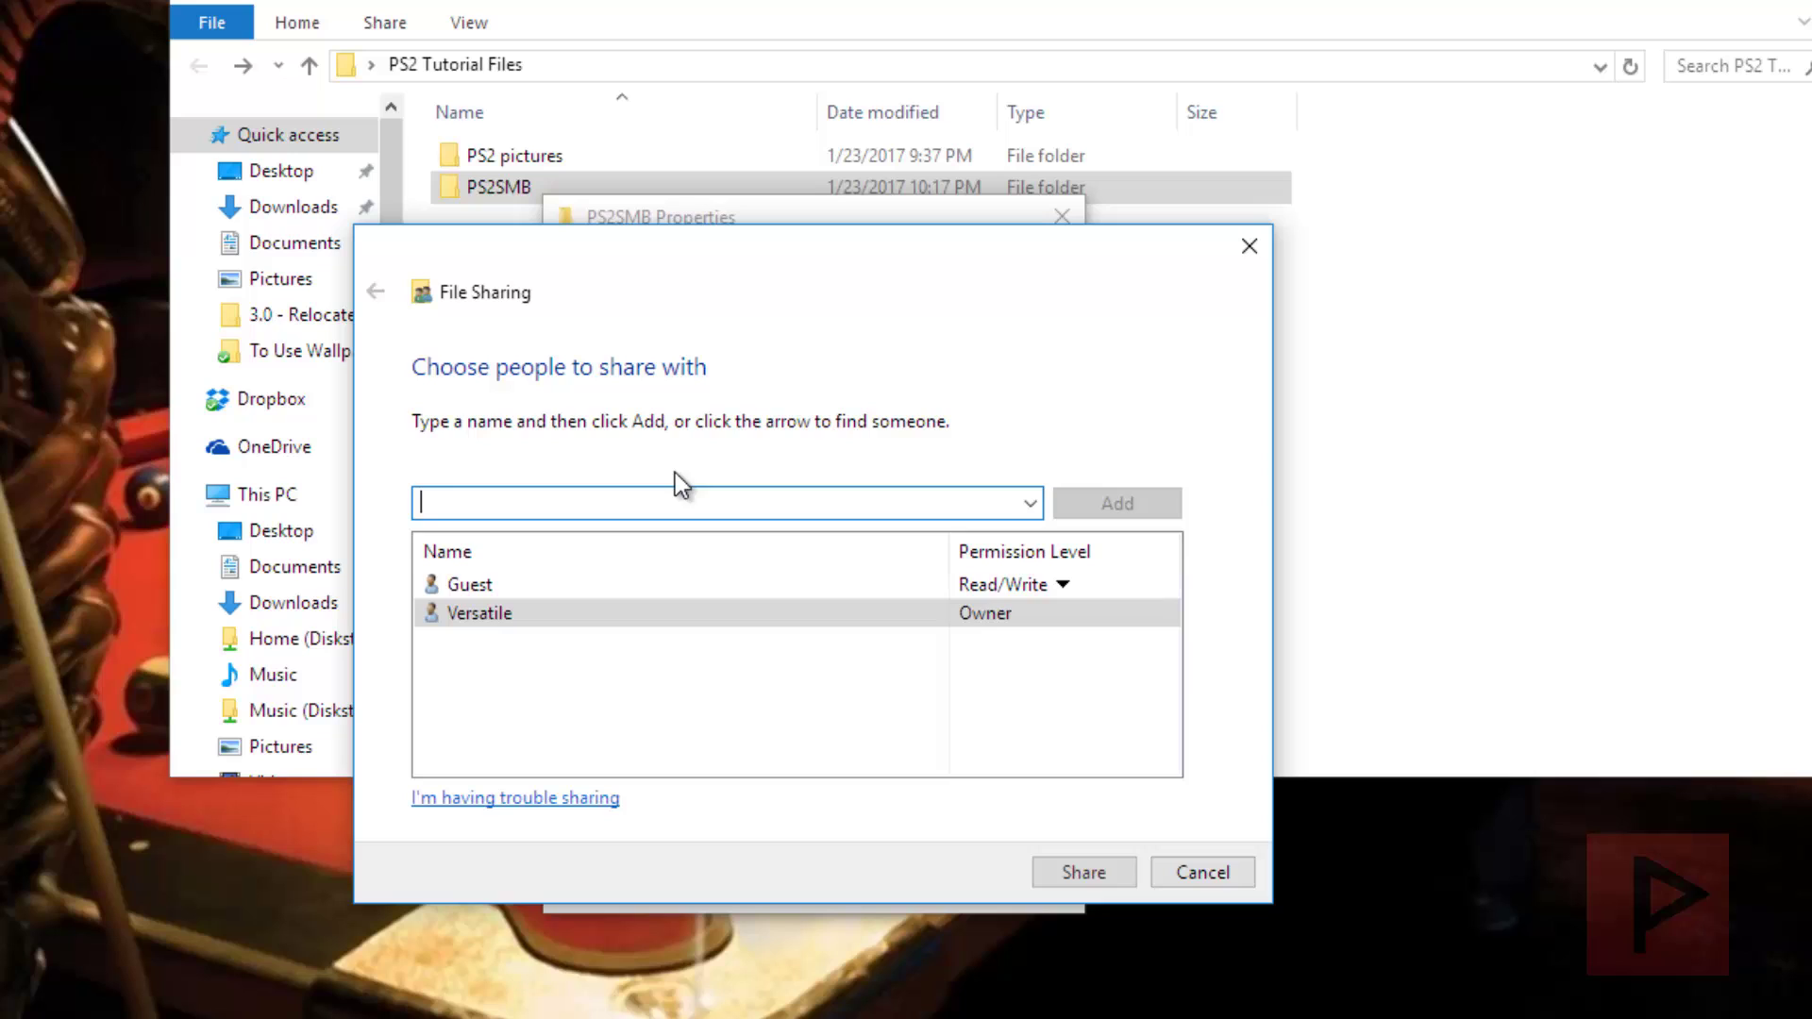
Step: Remove and re-add Guest with Read/Write permission, then share PS2SMB
click(665, 585)
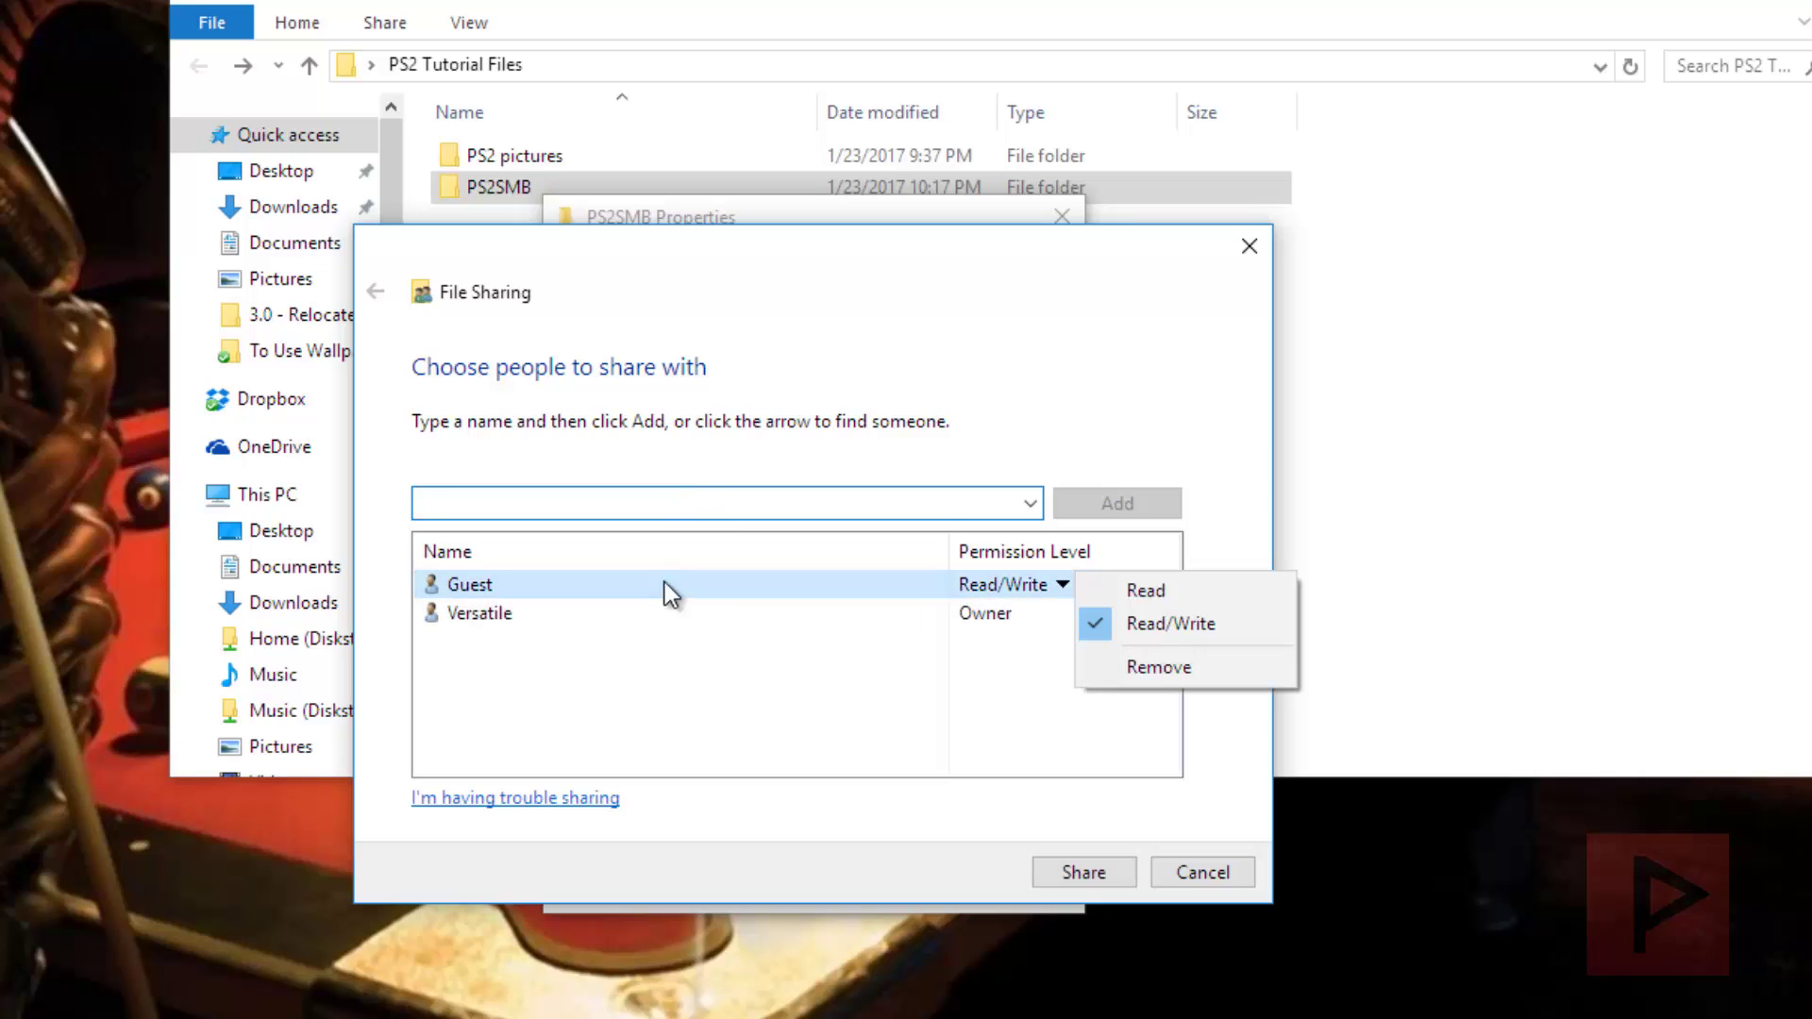
click(1159, 666)
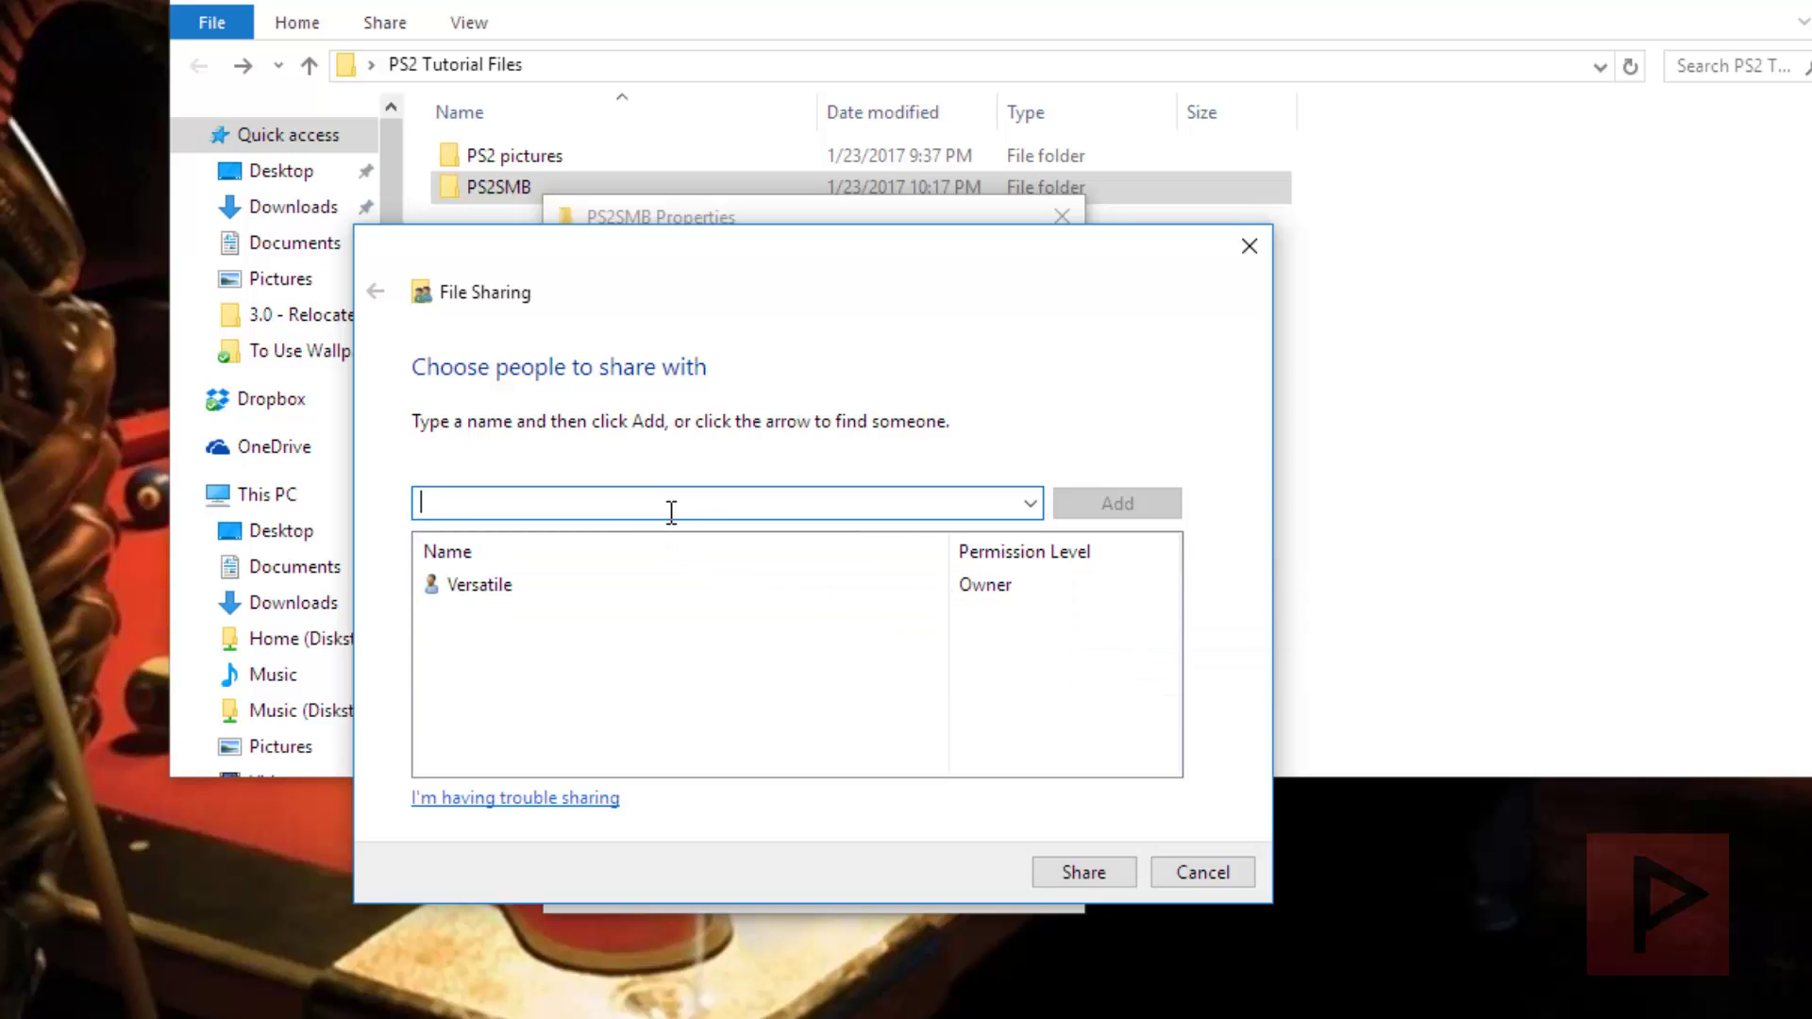
text(Guest)
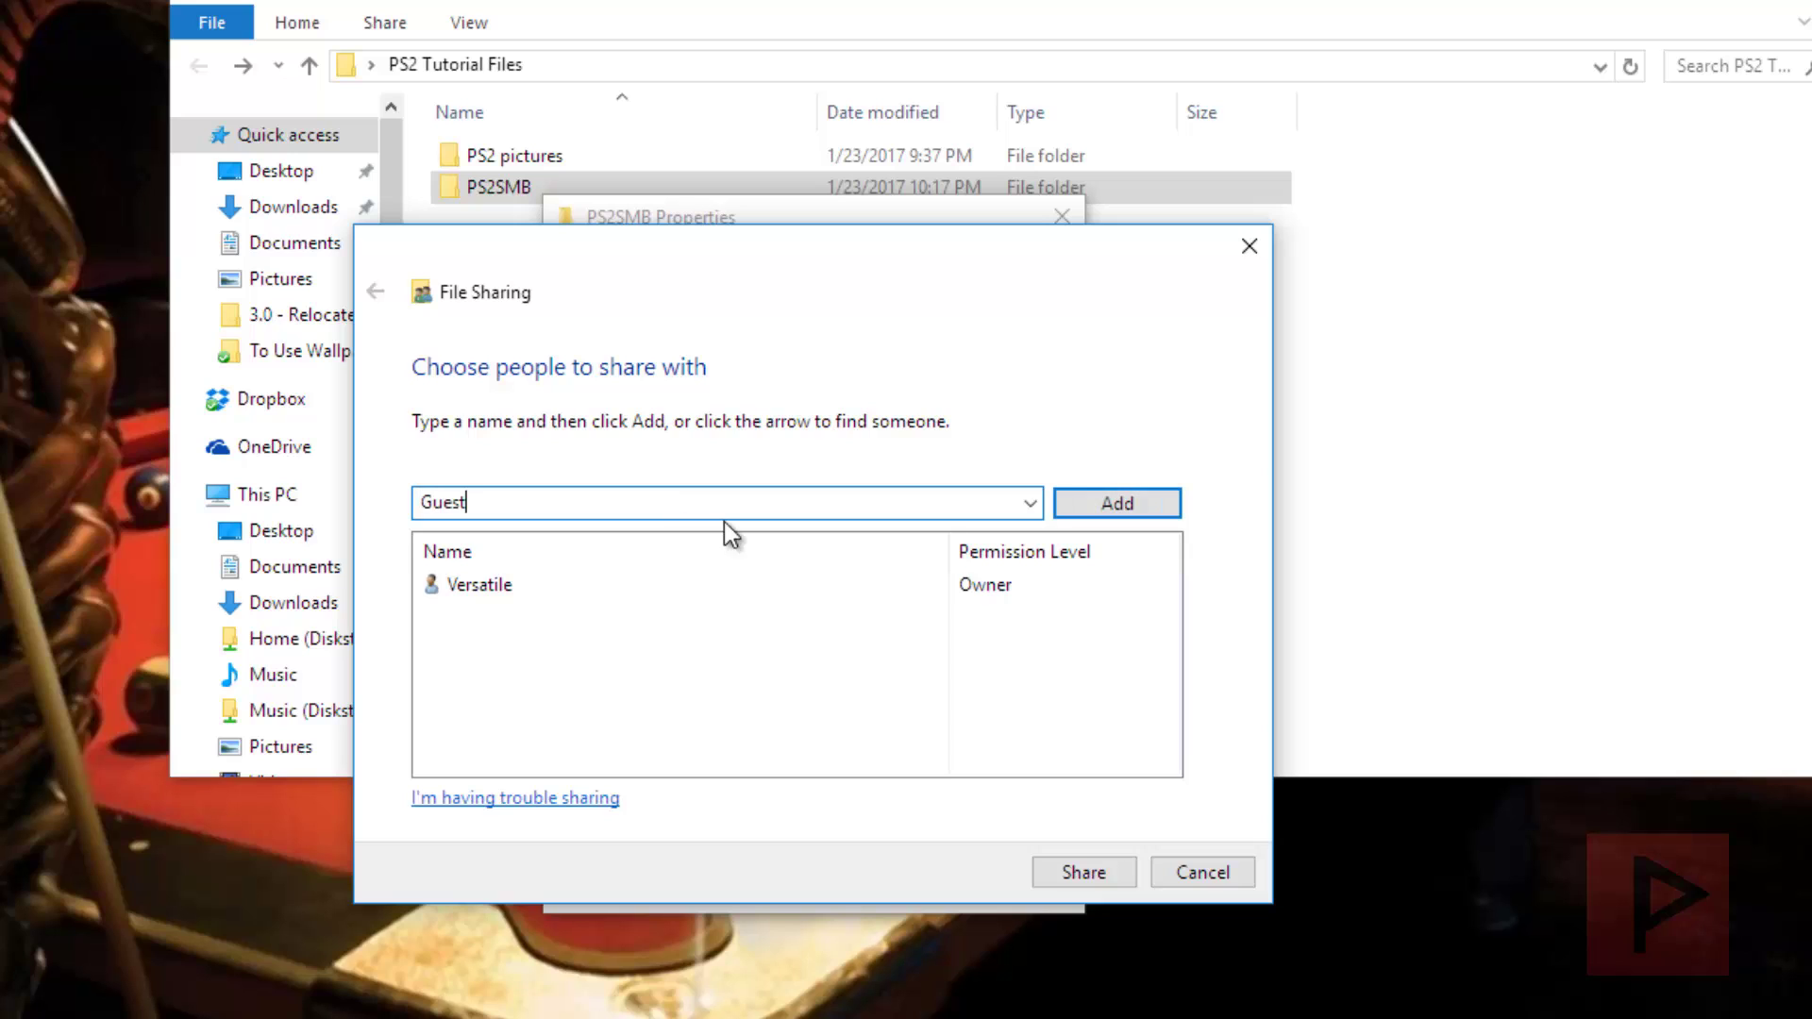
click(1117, 503)
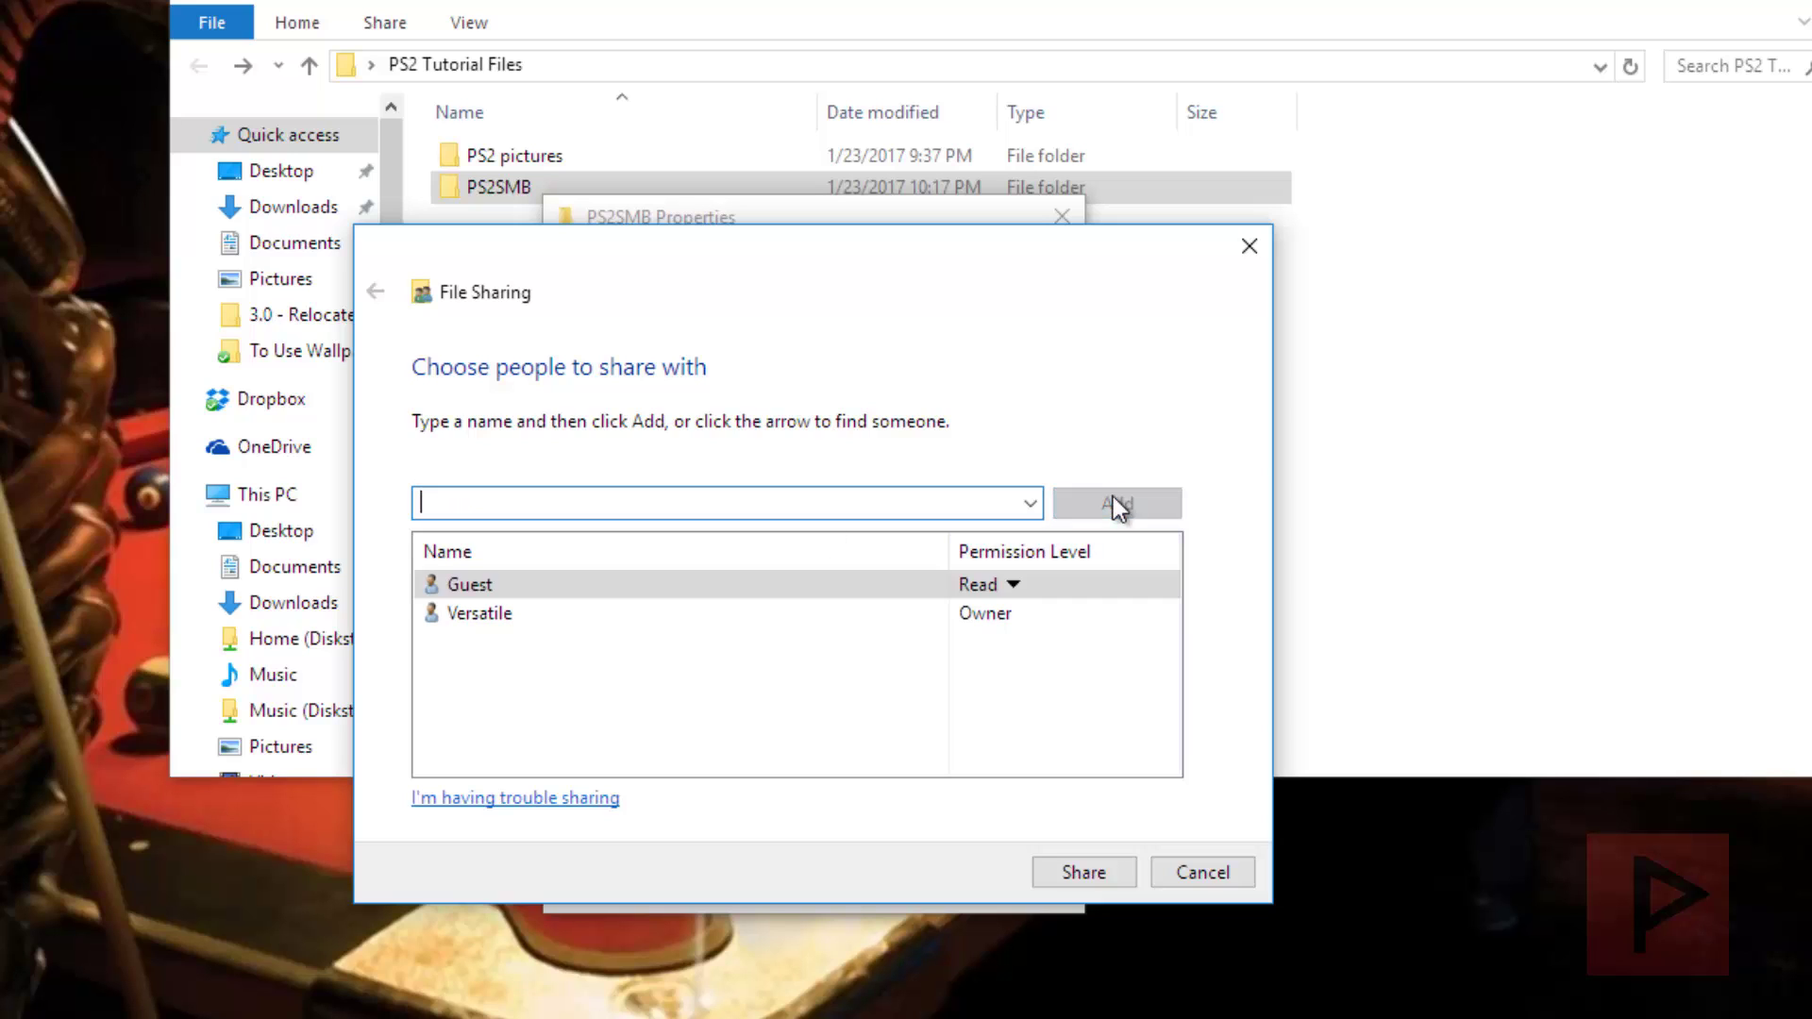
click(1011, 585)
click(1071, 626)
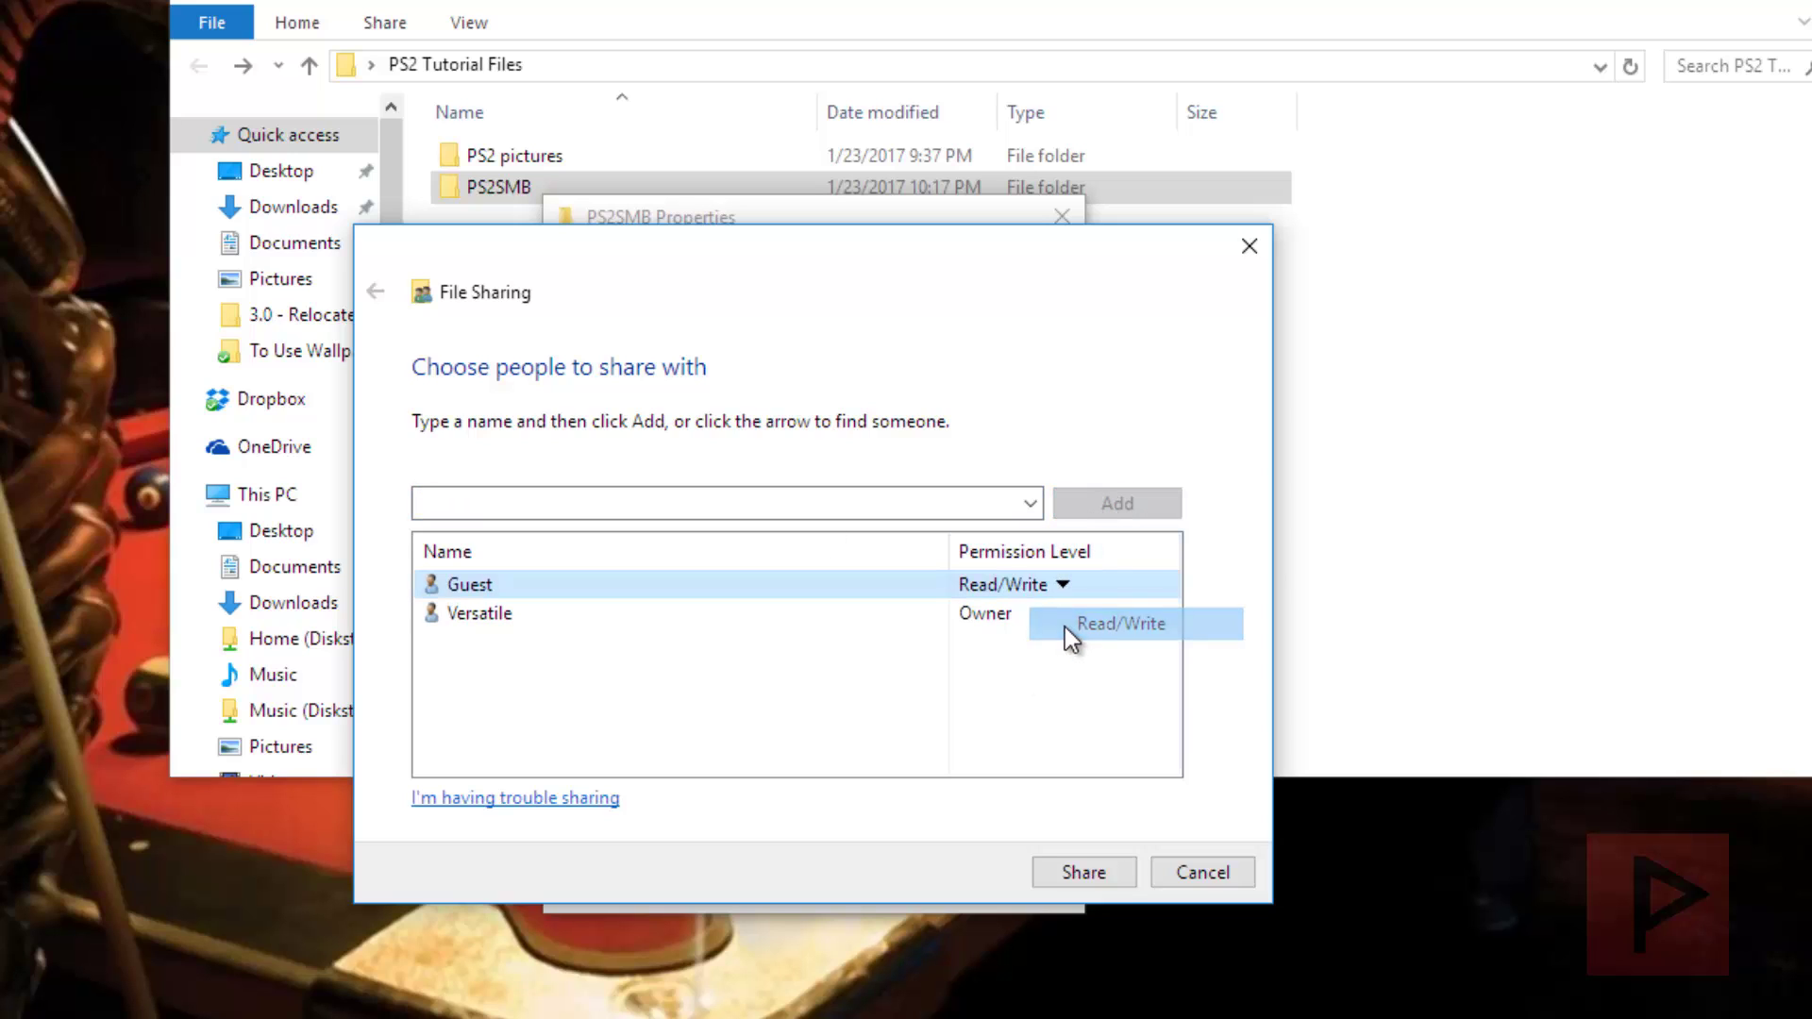
click(1111, 878)
Step: Enable Advanced Sharing of PS2SMB under its own name, giving Everyone Full Control
click(1197, 873)
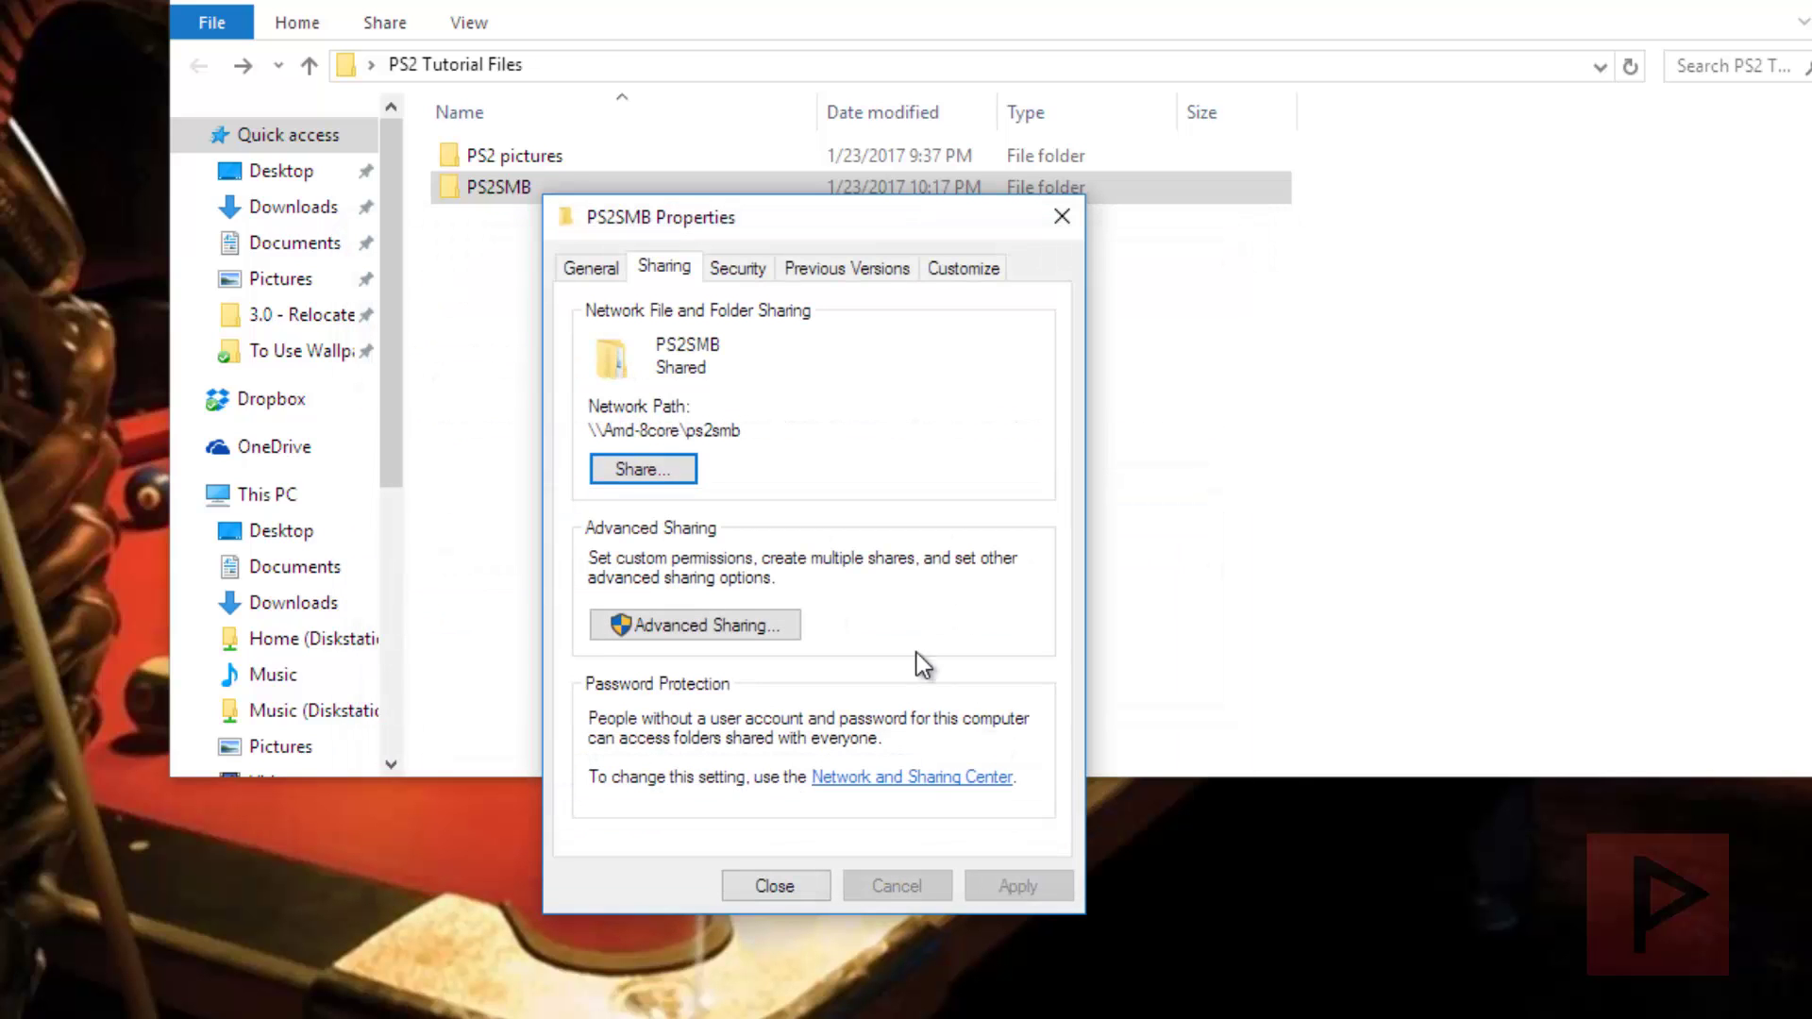
click(745, 635)
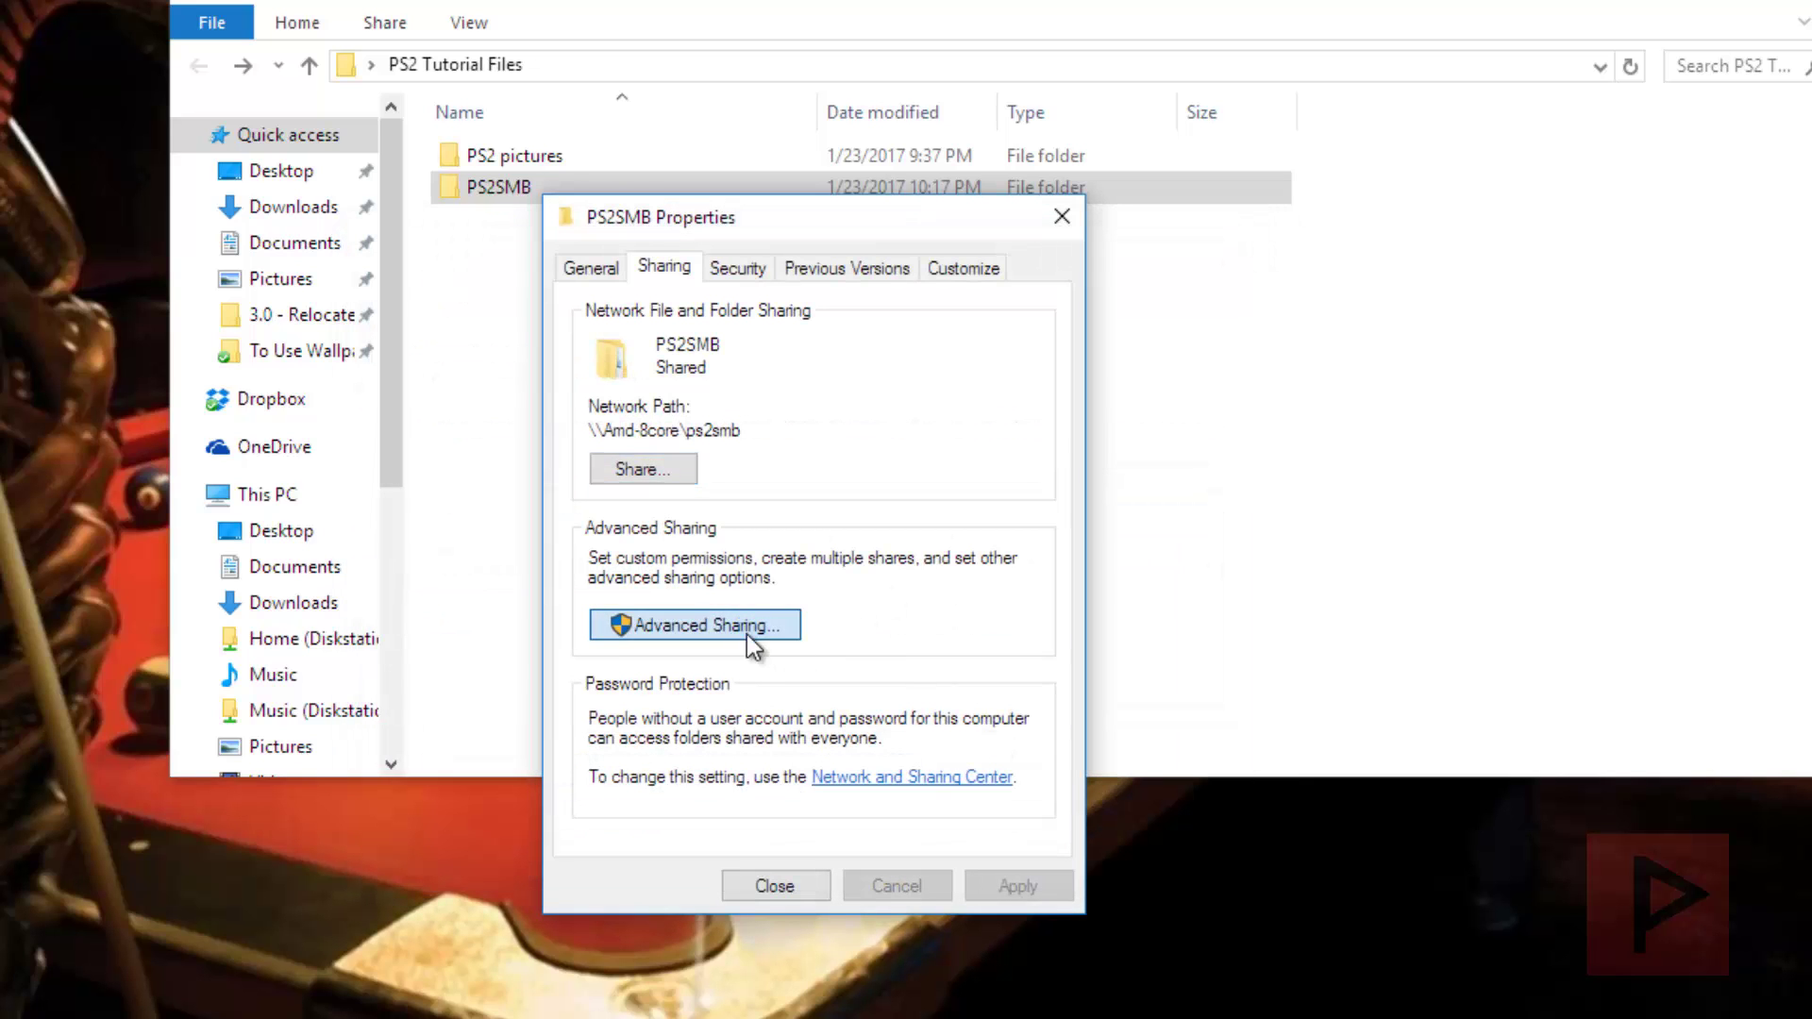
click(586, 320)
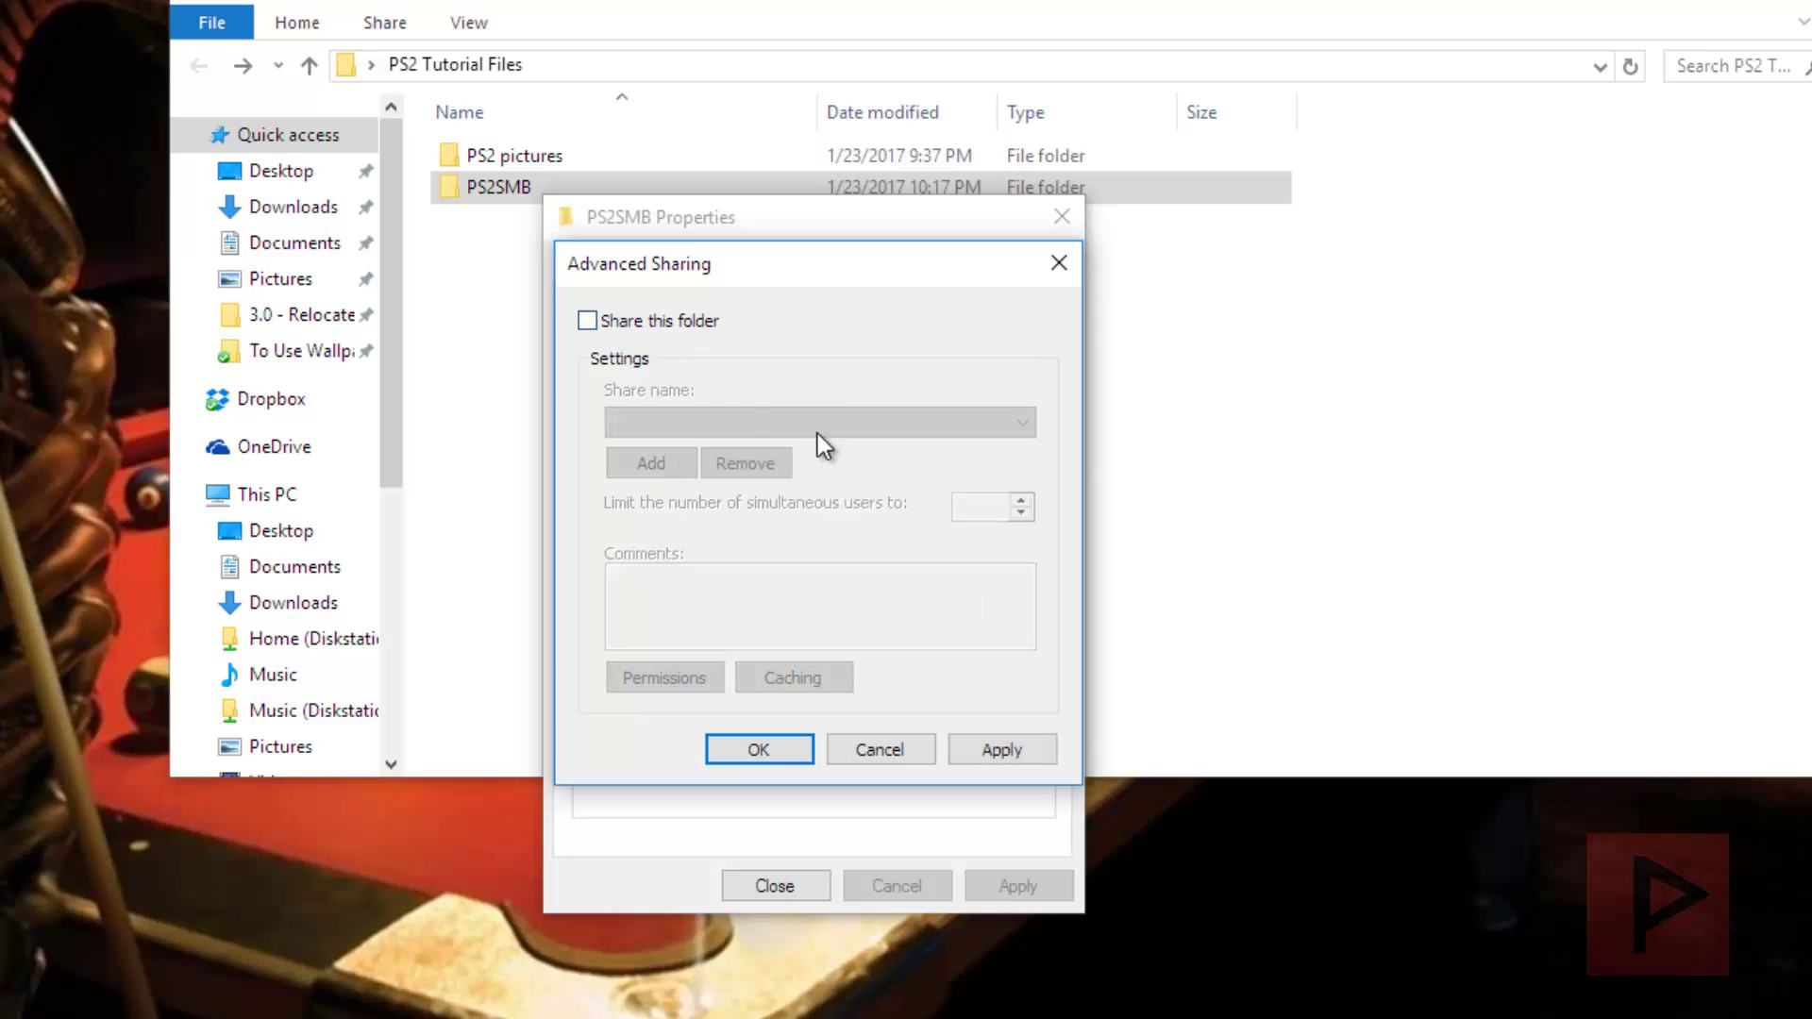
click(588, 321)
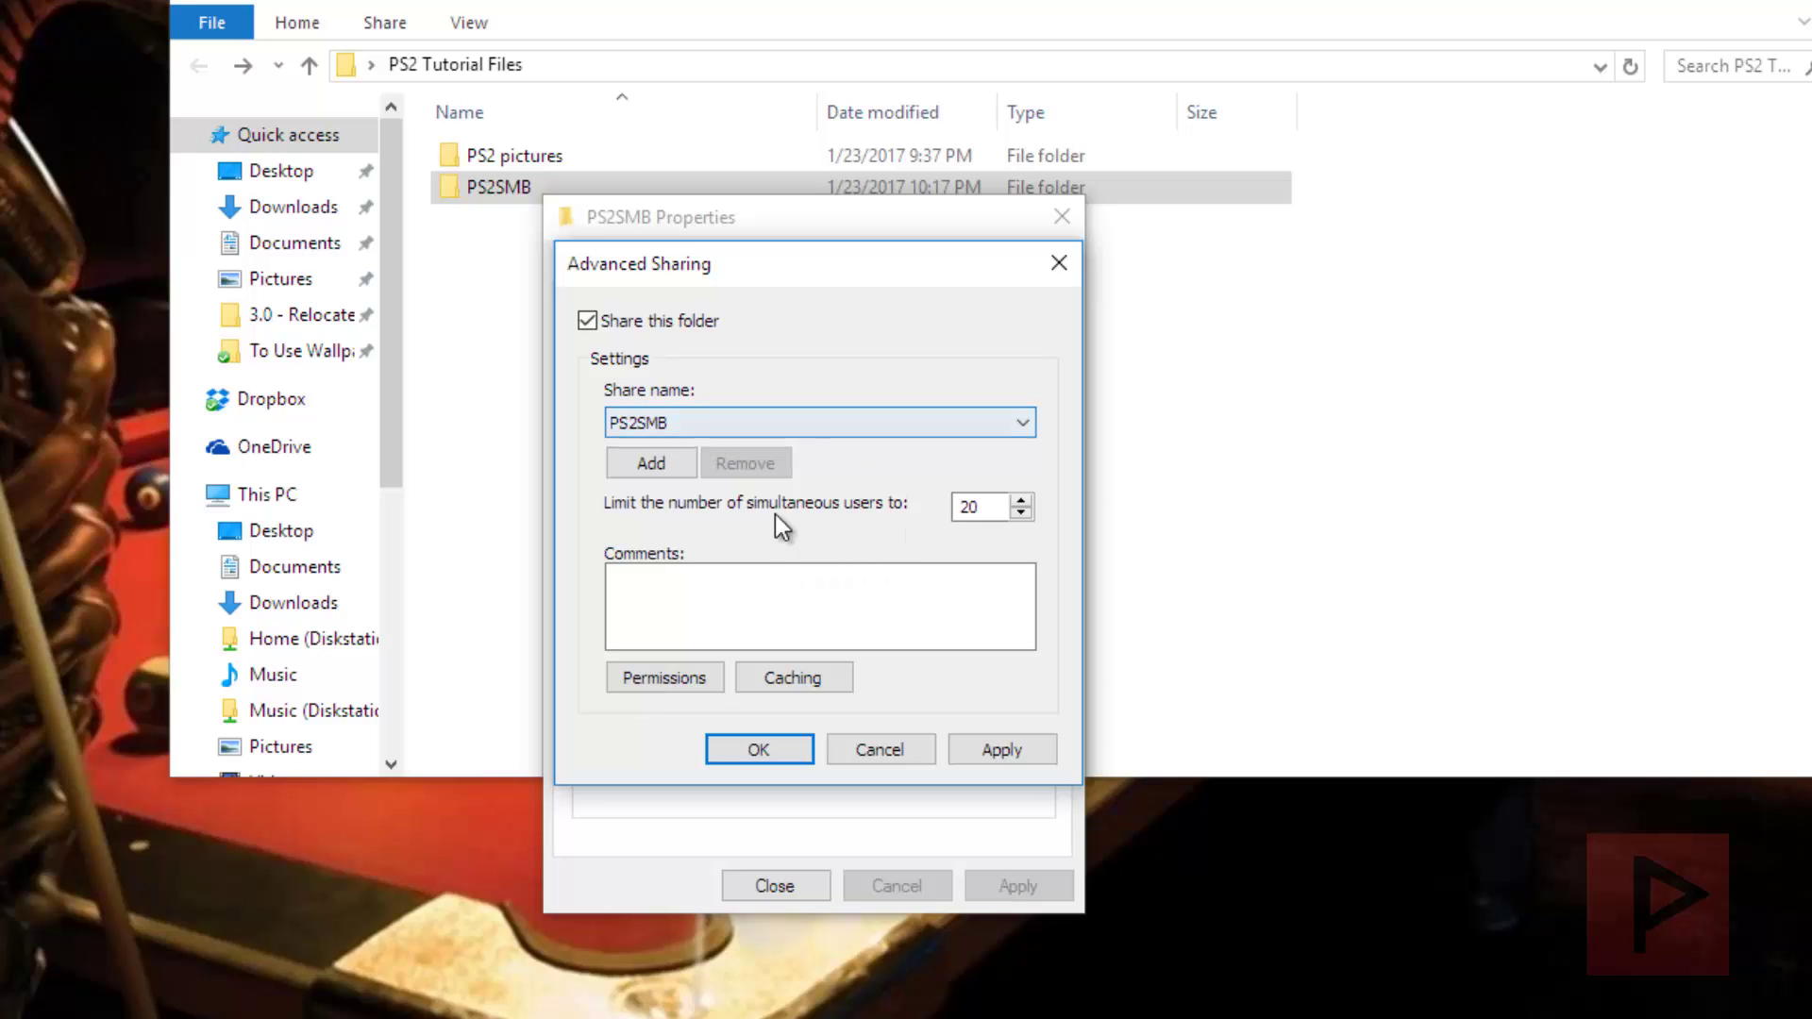
click(676, 676)
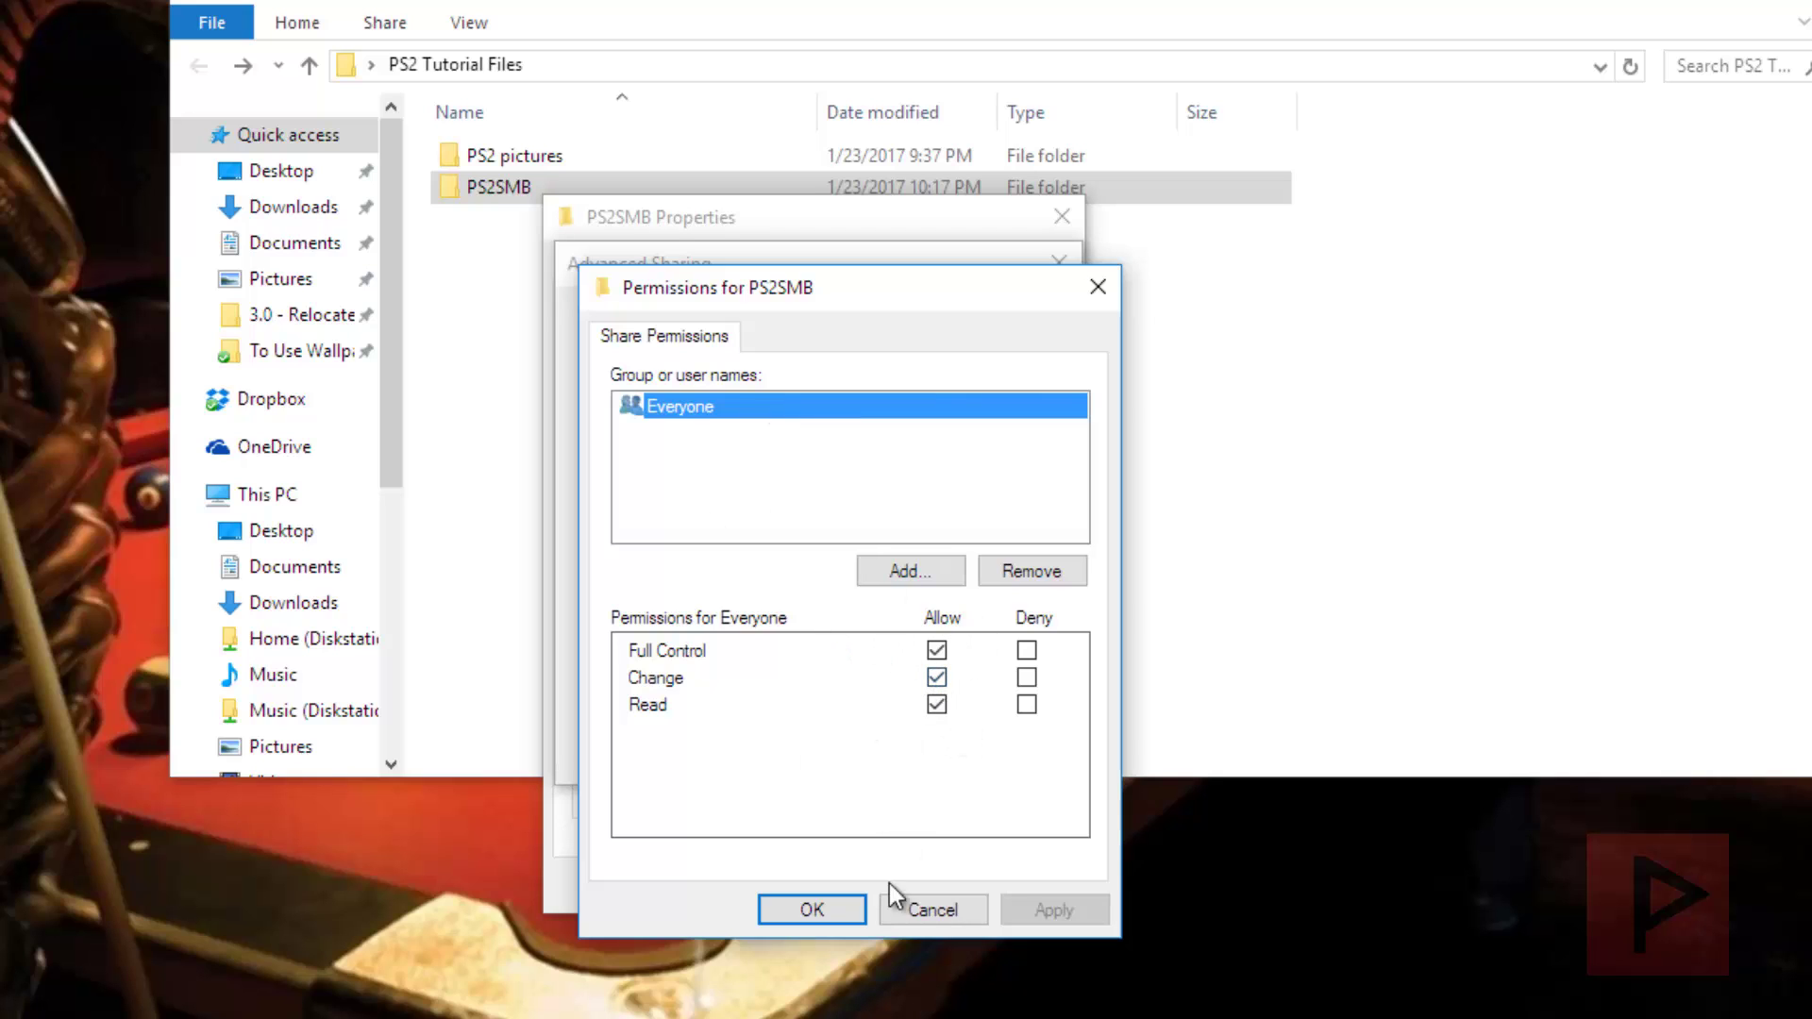
click(843, 906)
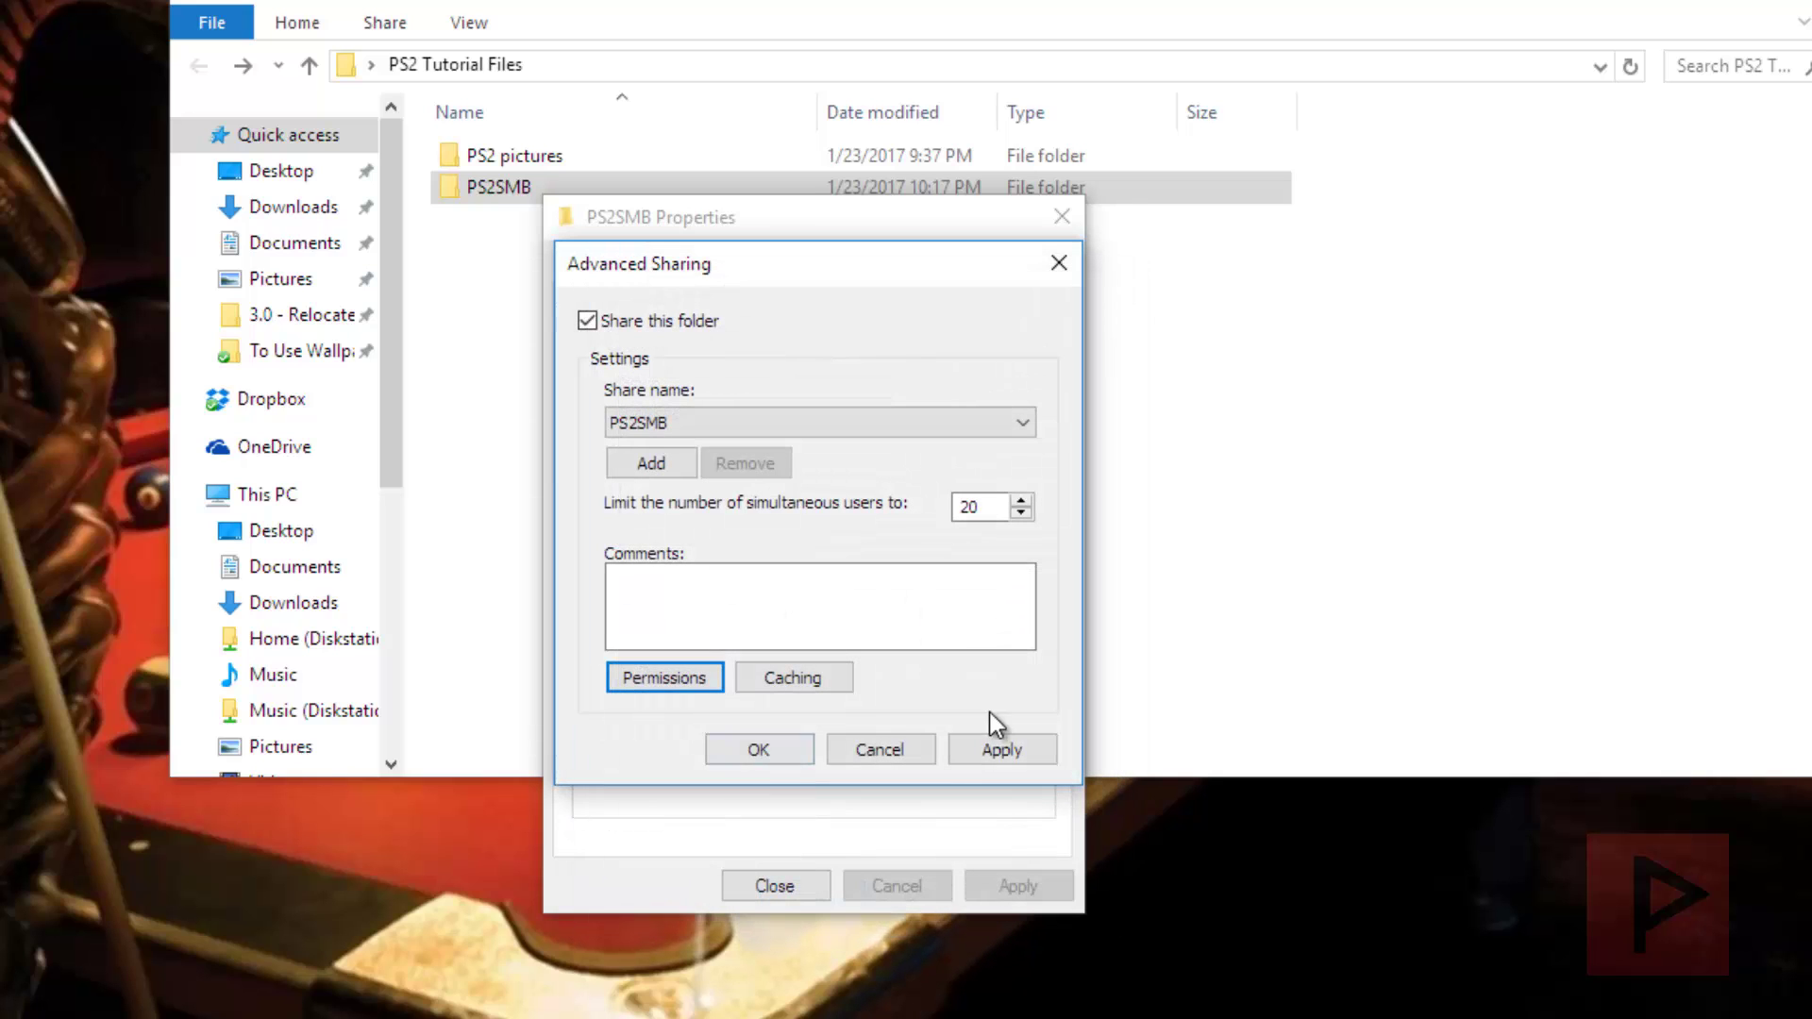
click(780, 758)
click(810, 878)
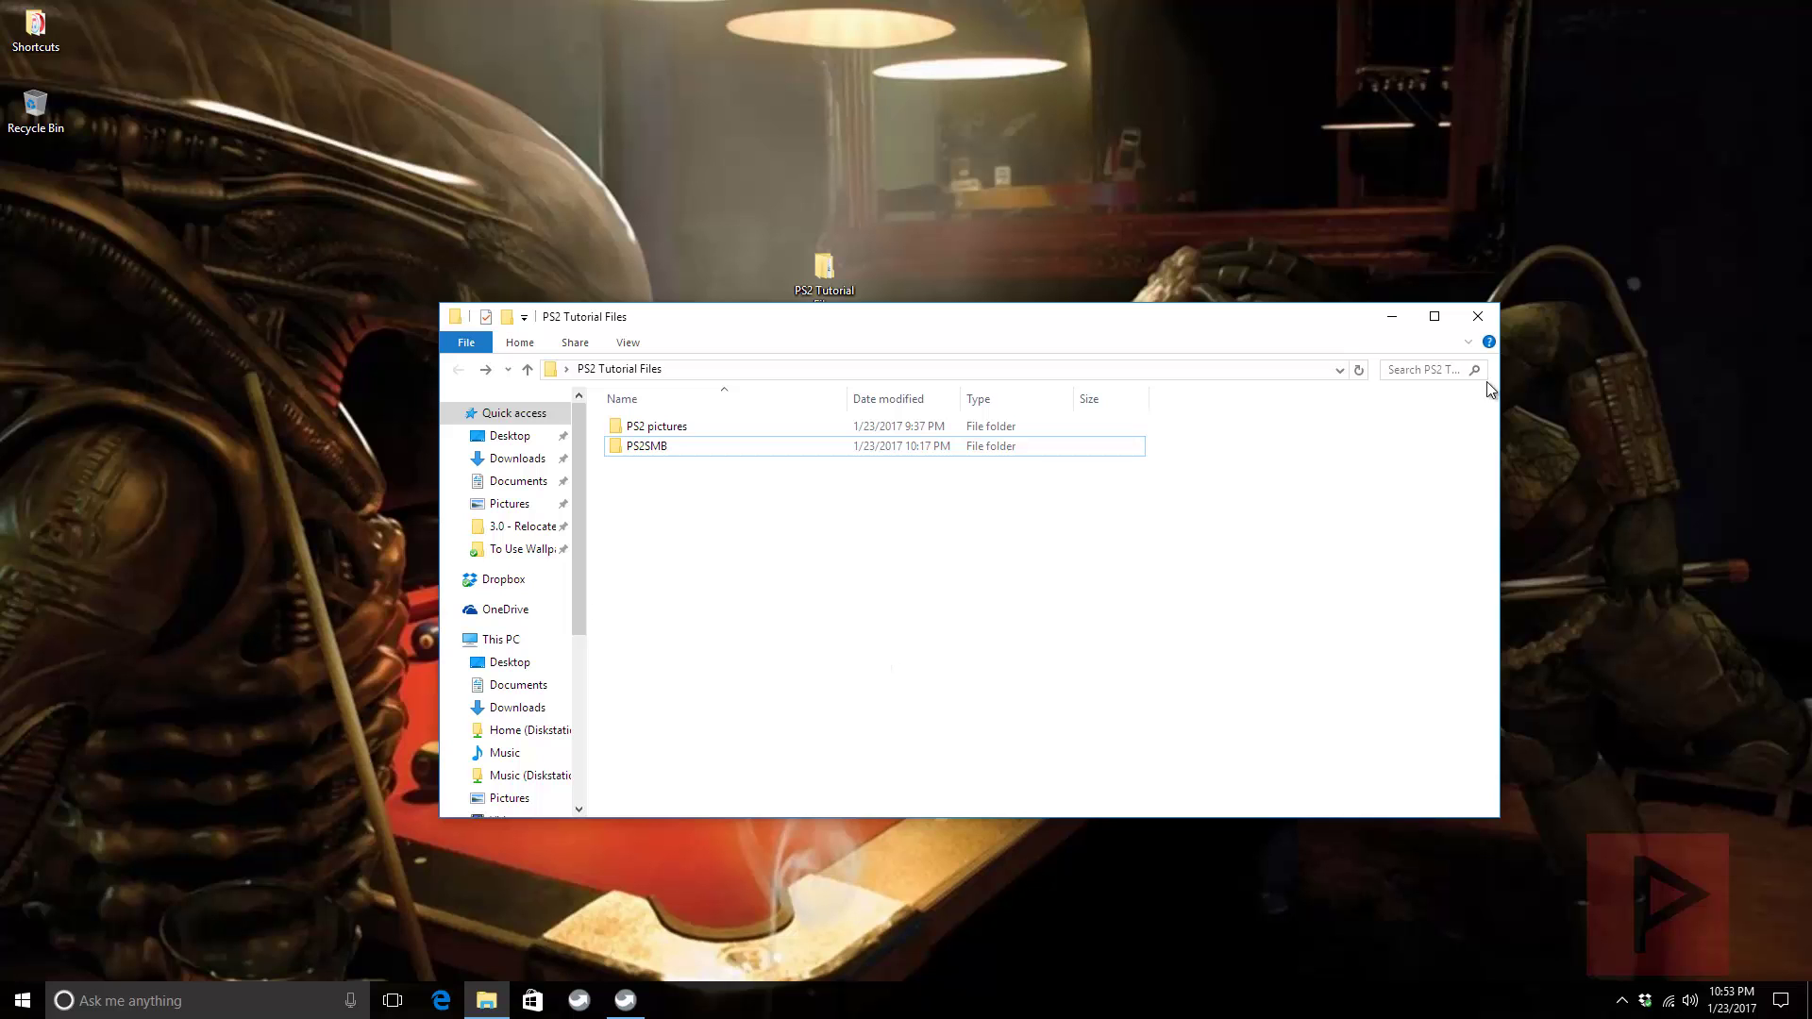
Step: Close the PS2 Tutorial Files window and search Windows for 'control panel'
click(1475, 321)
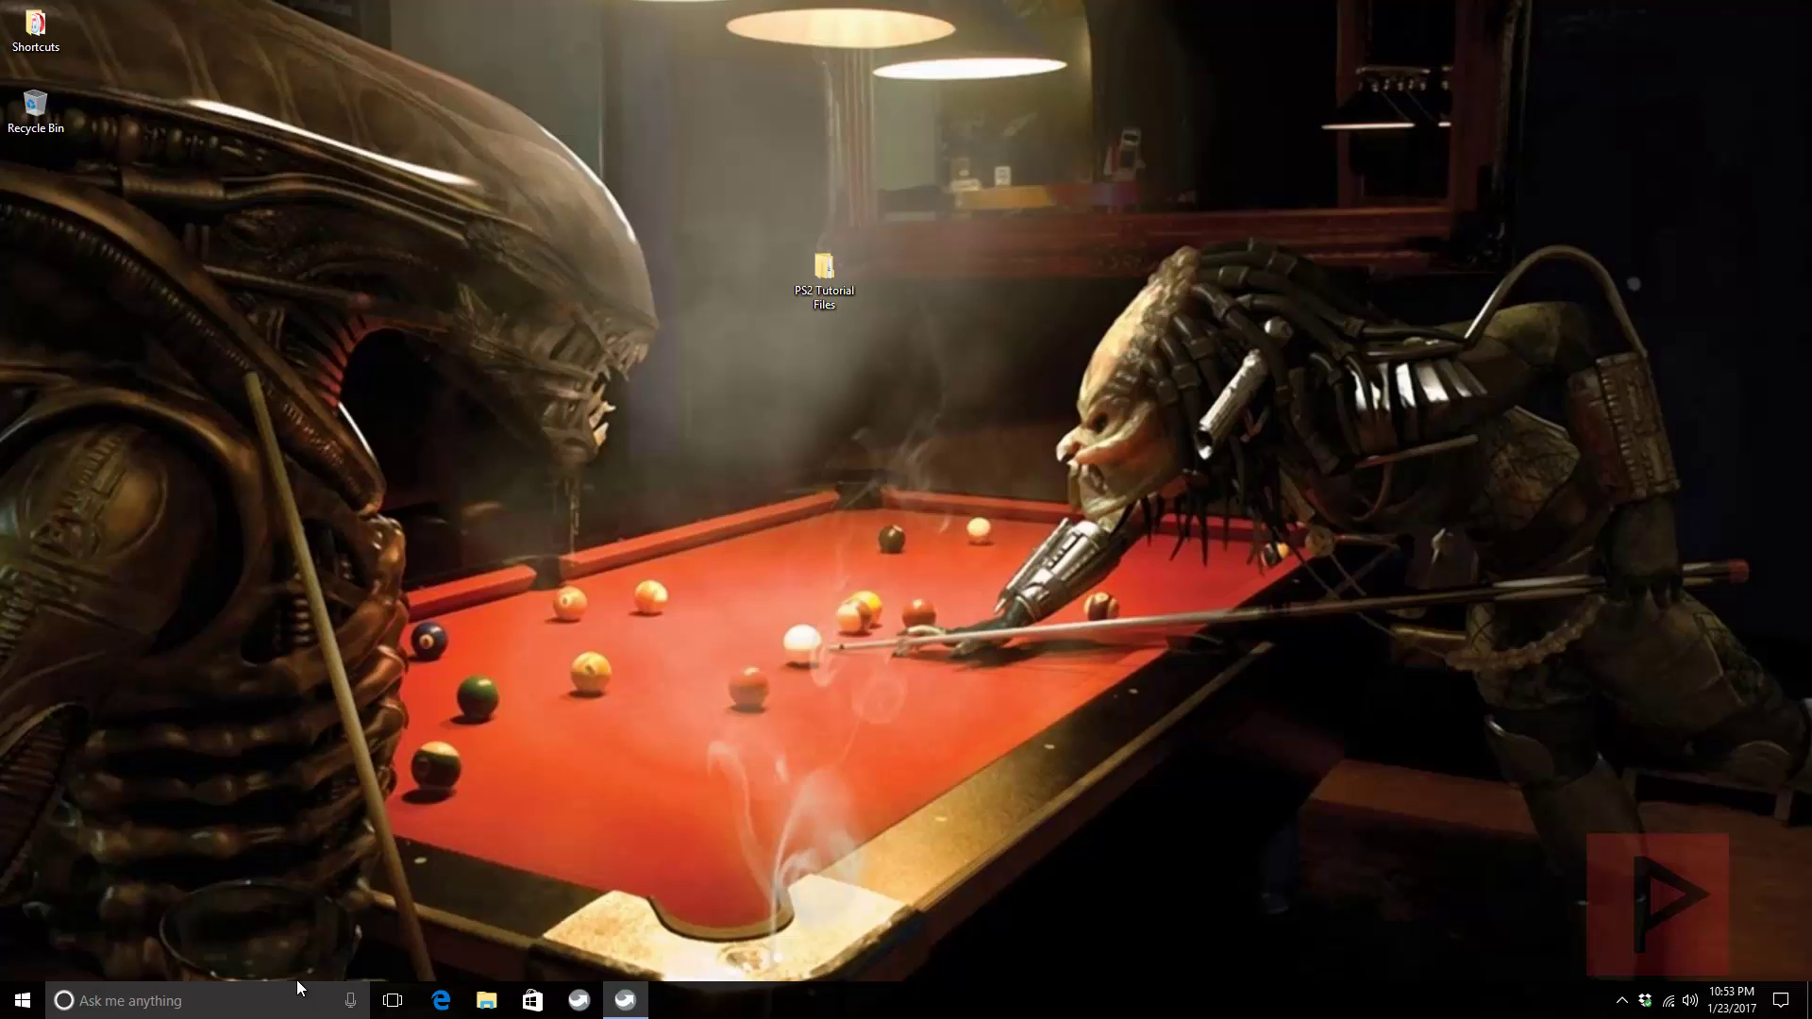
click(273, 1000)
text(con)
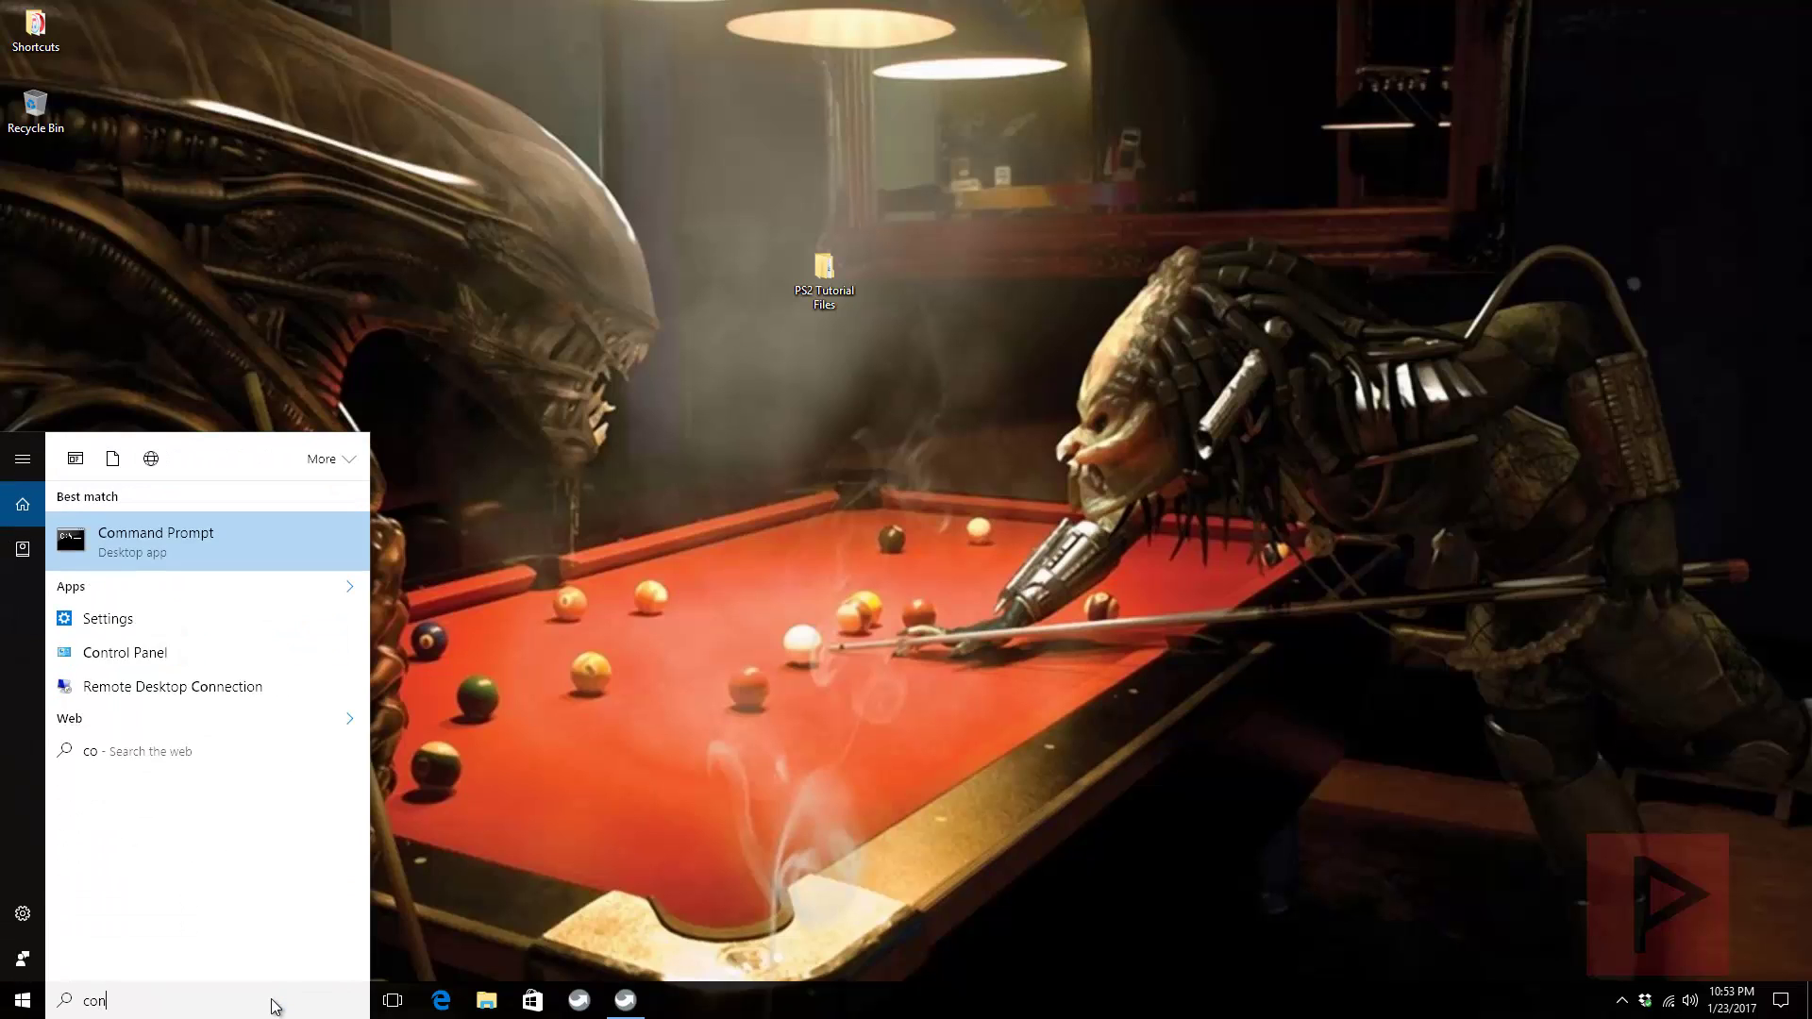
text(trol panel)
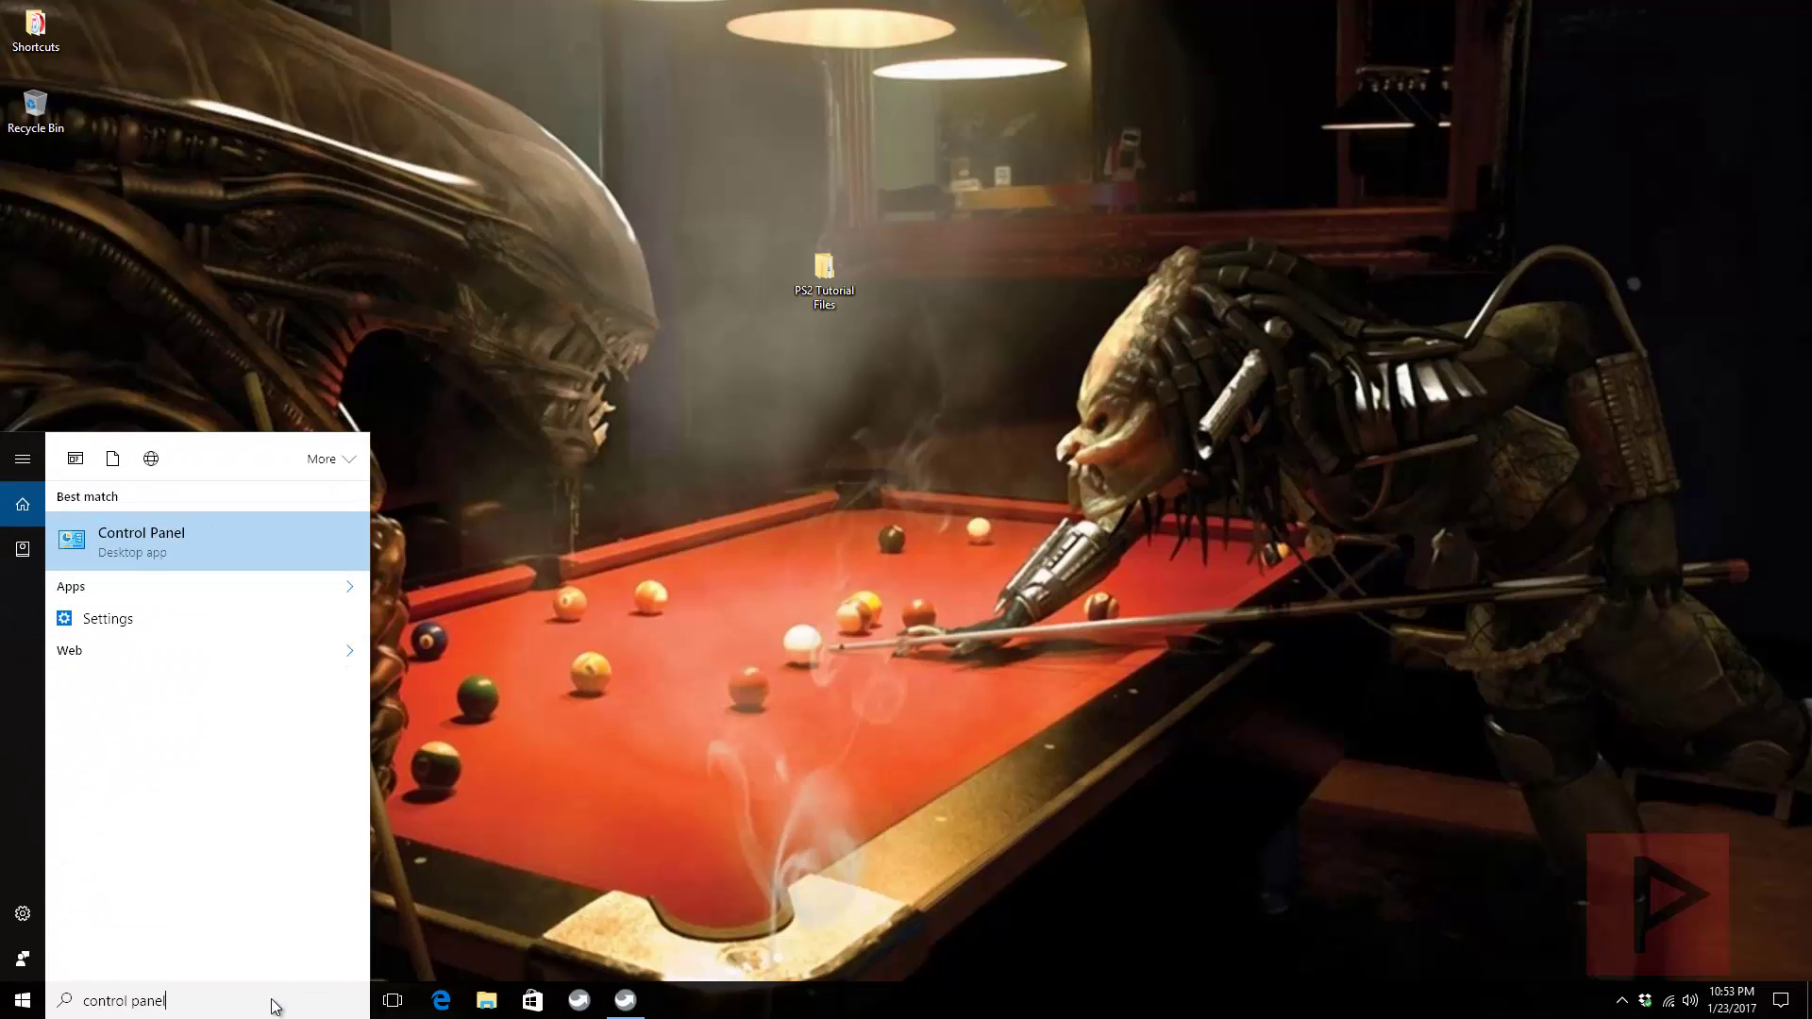
Step: Open Control Panel and switch its view to Category, then back to Large icons
click(176, 538)
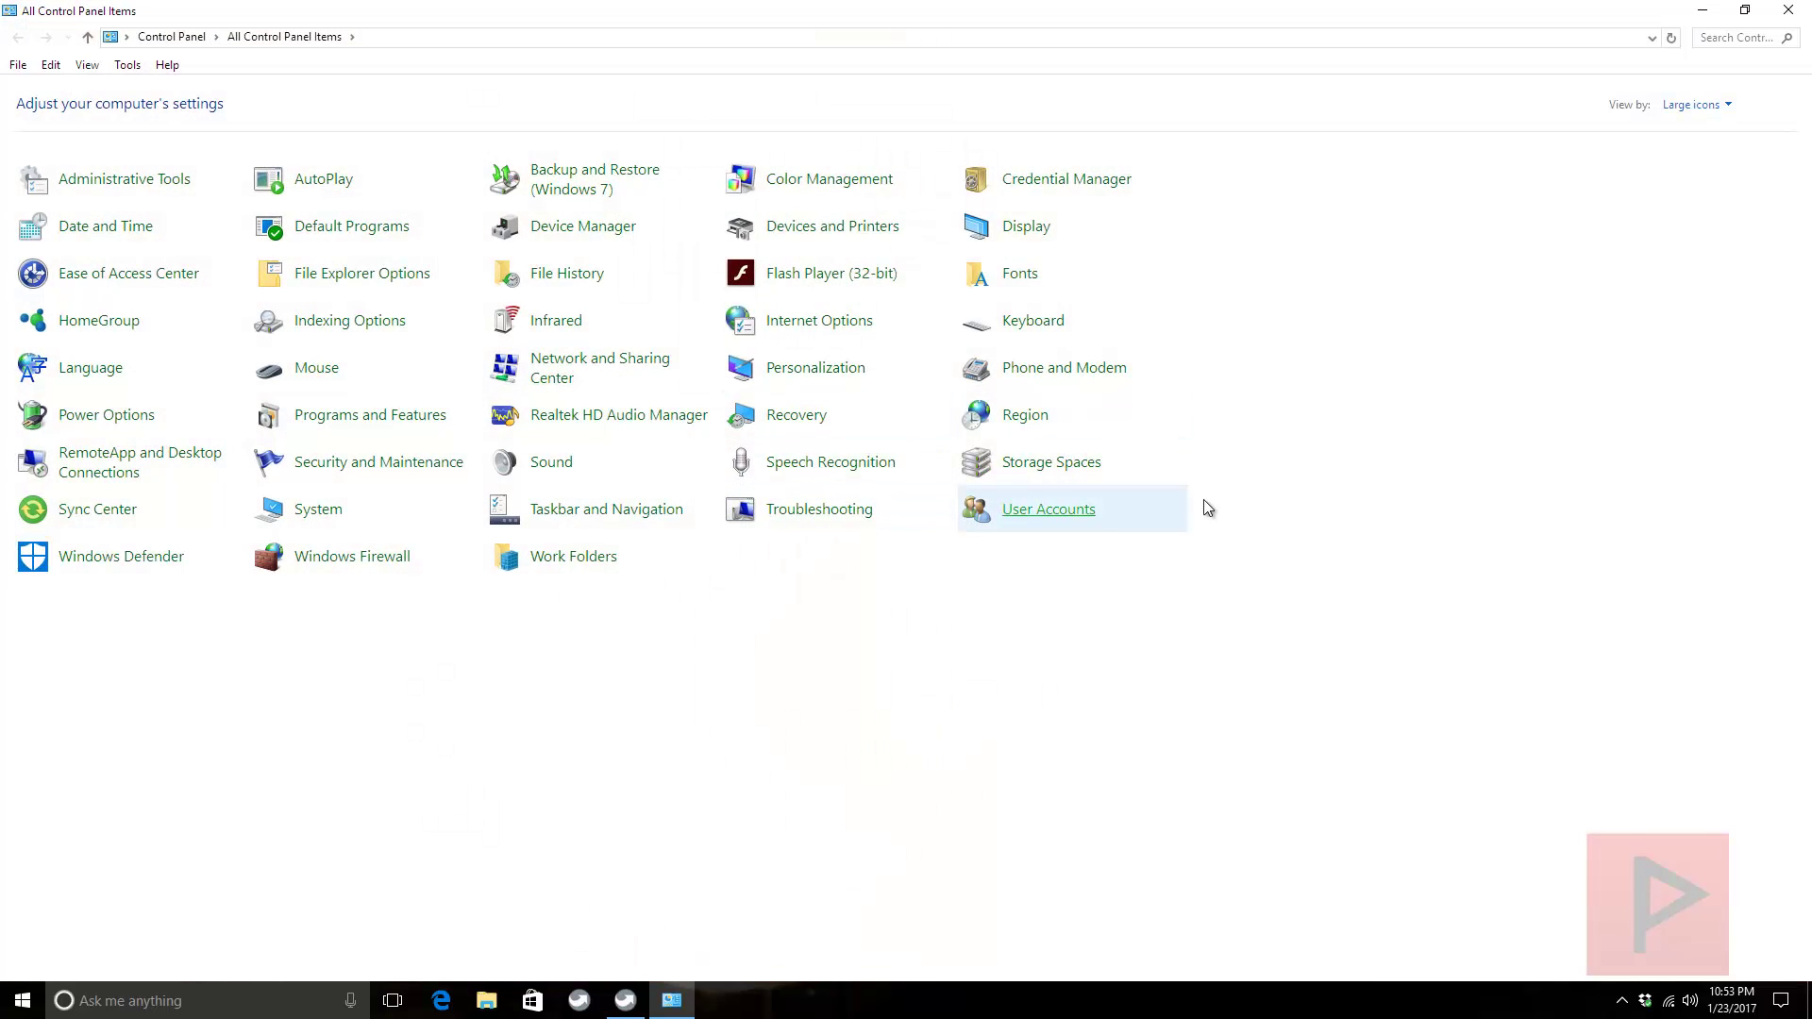
click(1673, 107)
click(1684, 132)
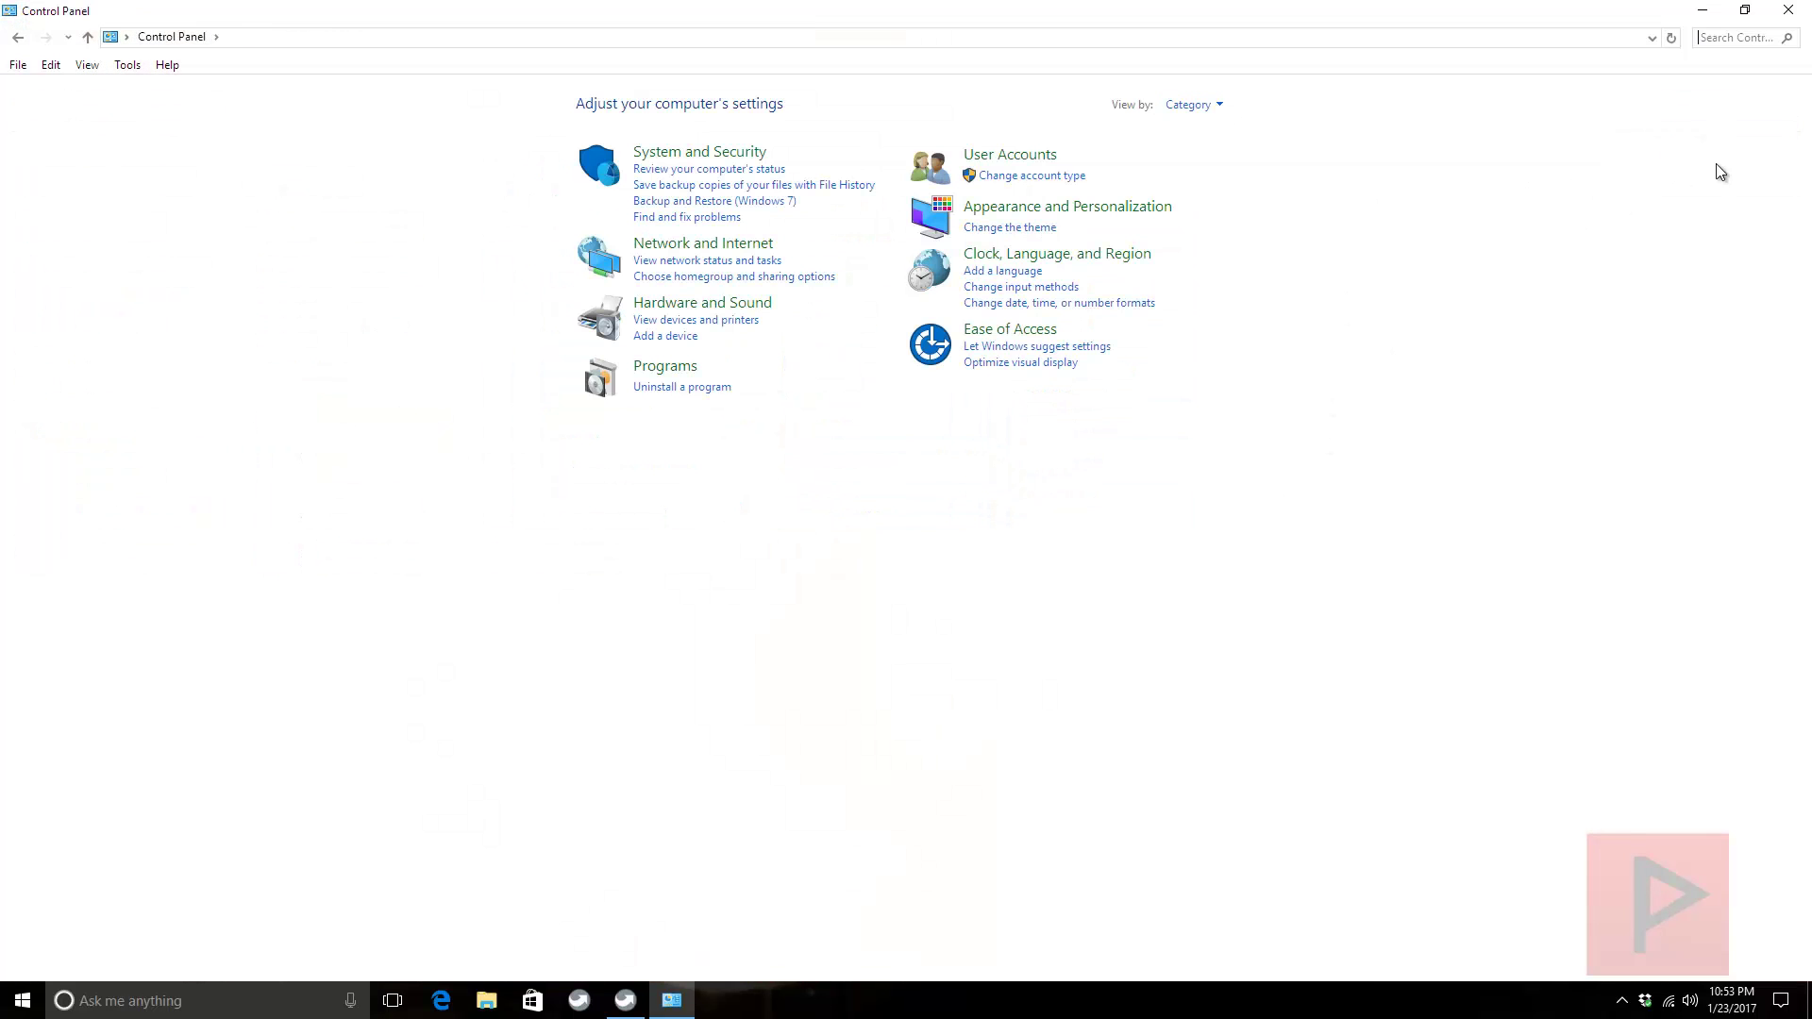
click(1218, 105)
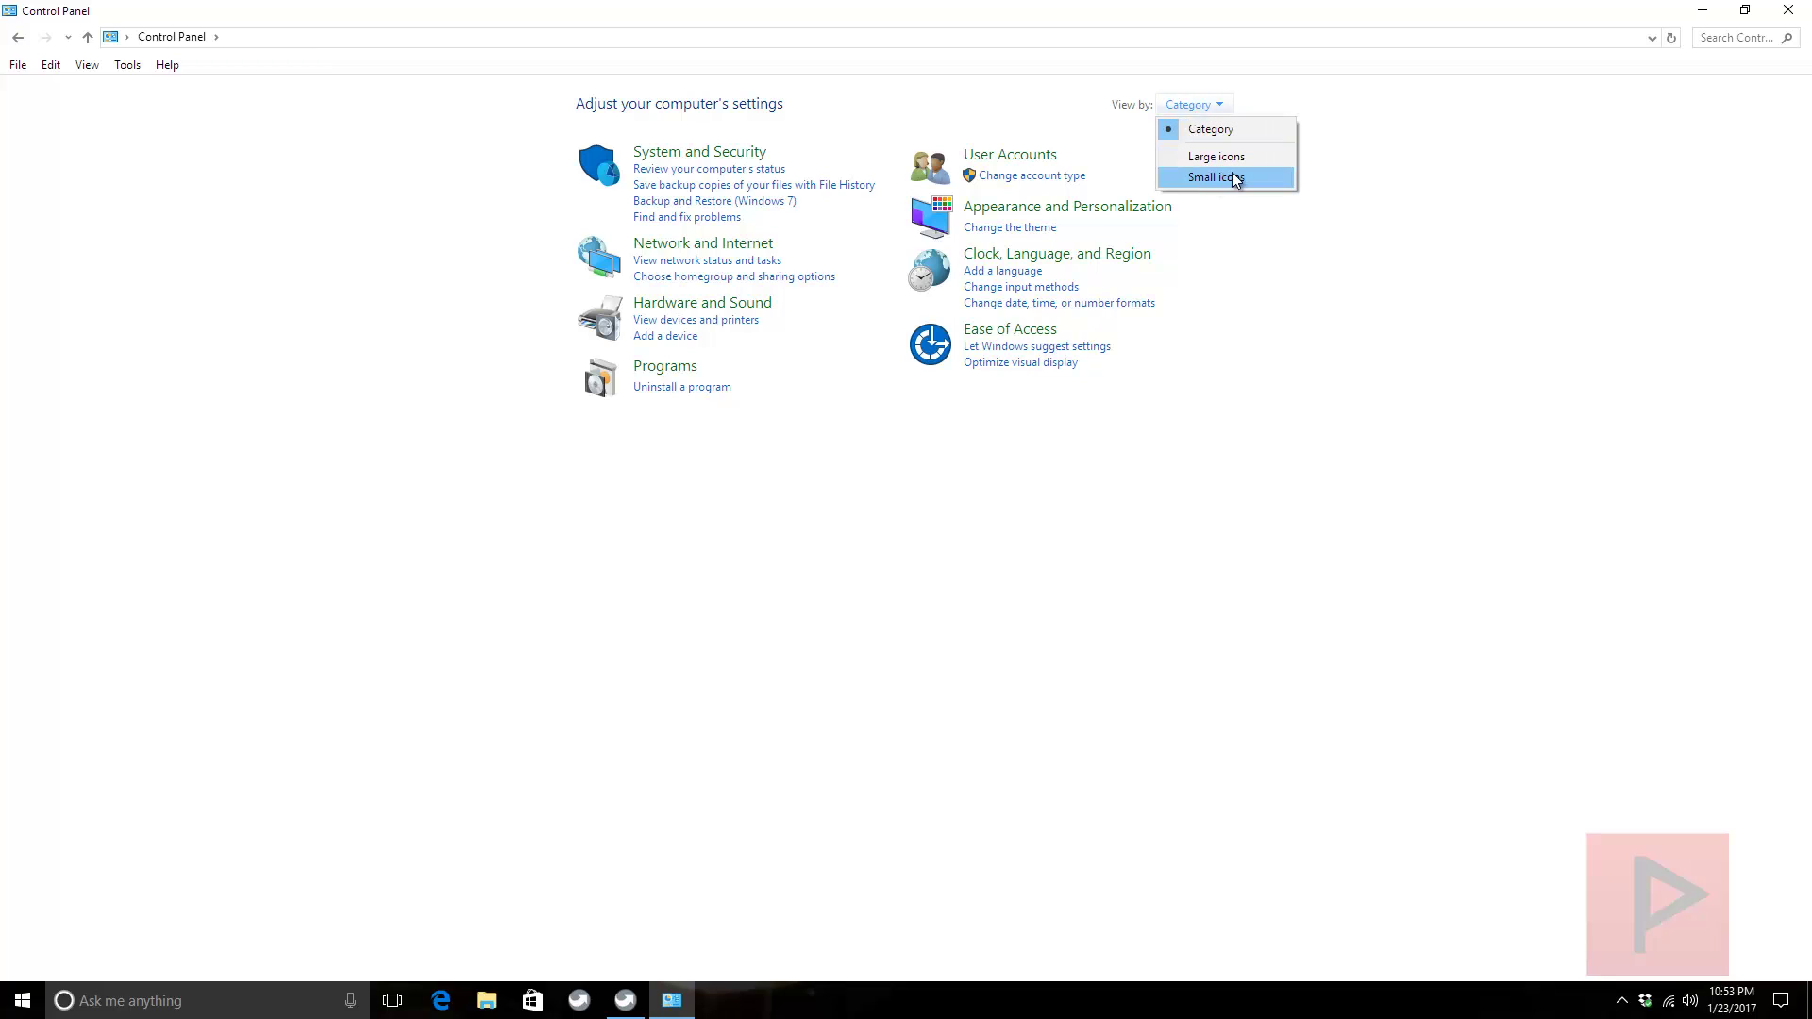
click(1238, 157)
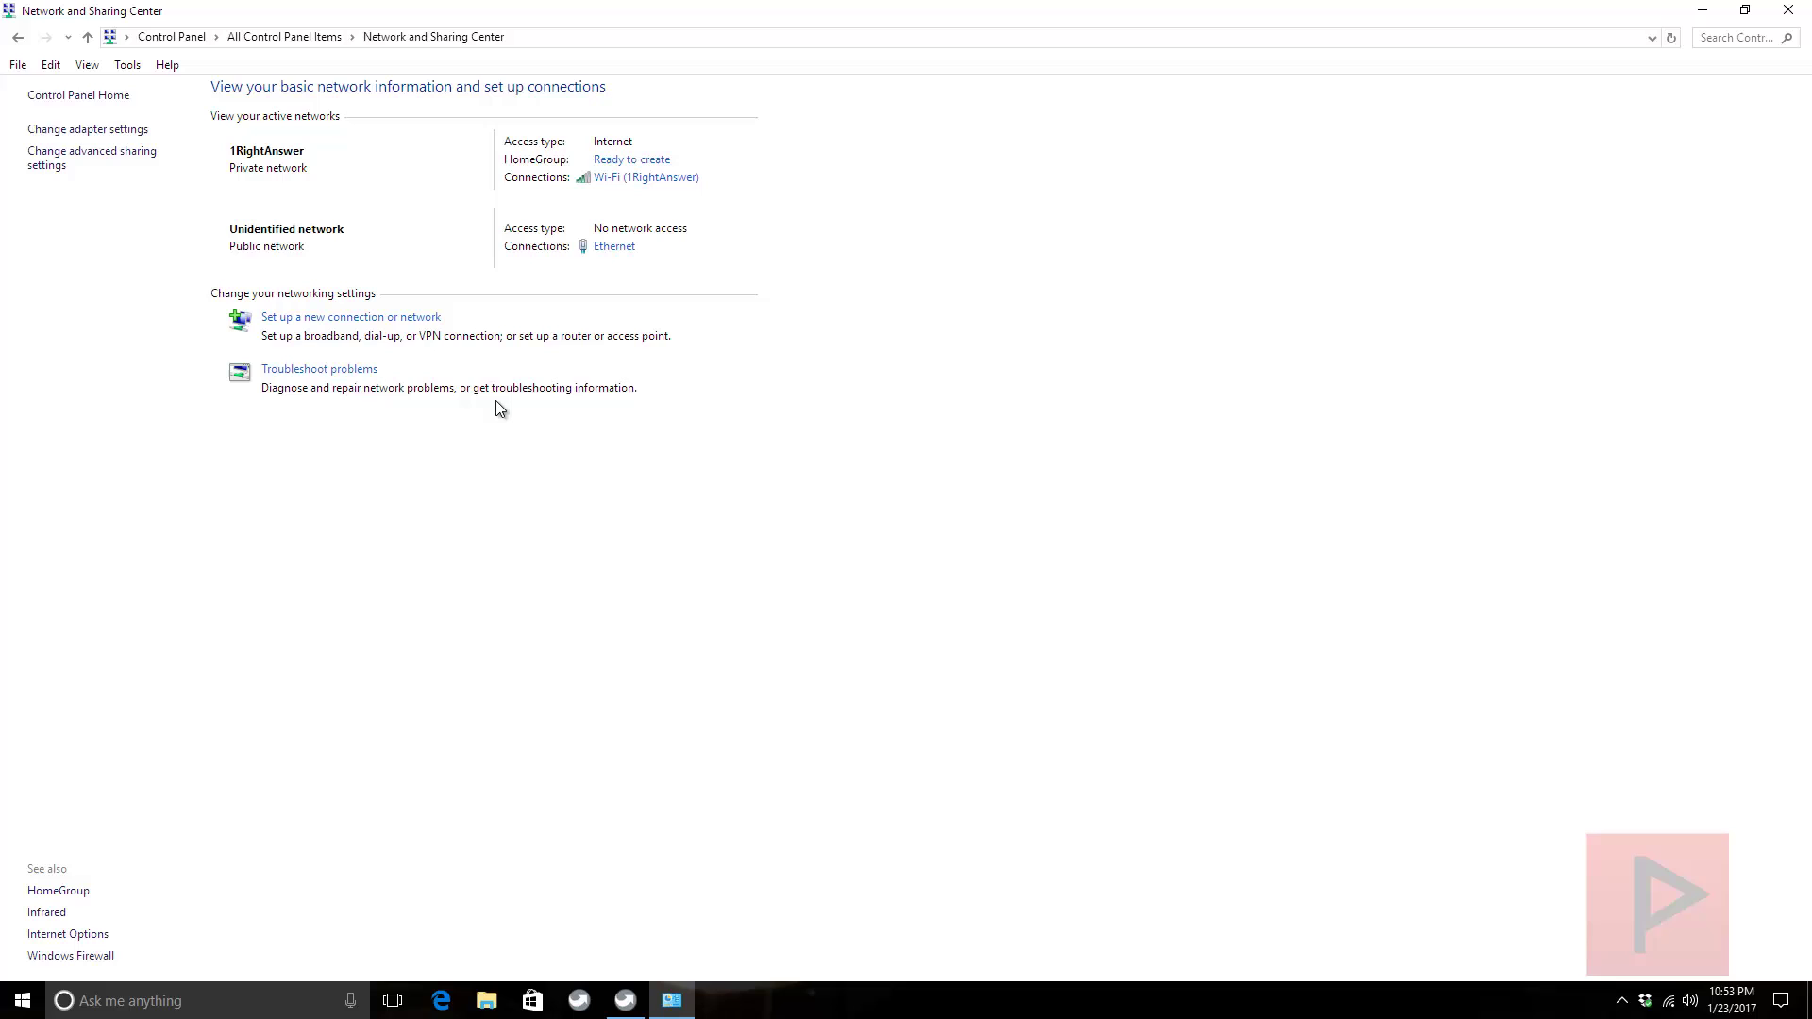
click(47, 167)
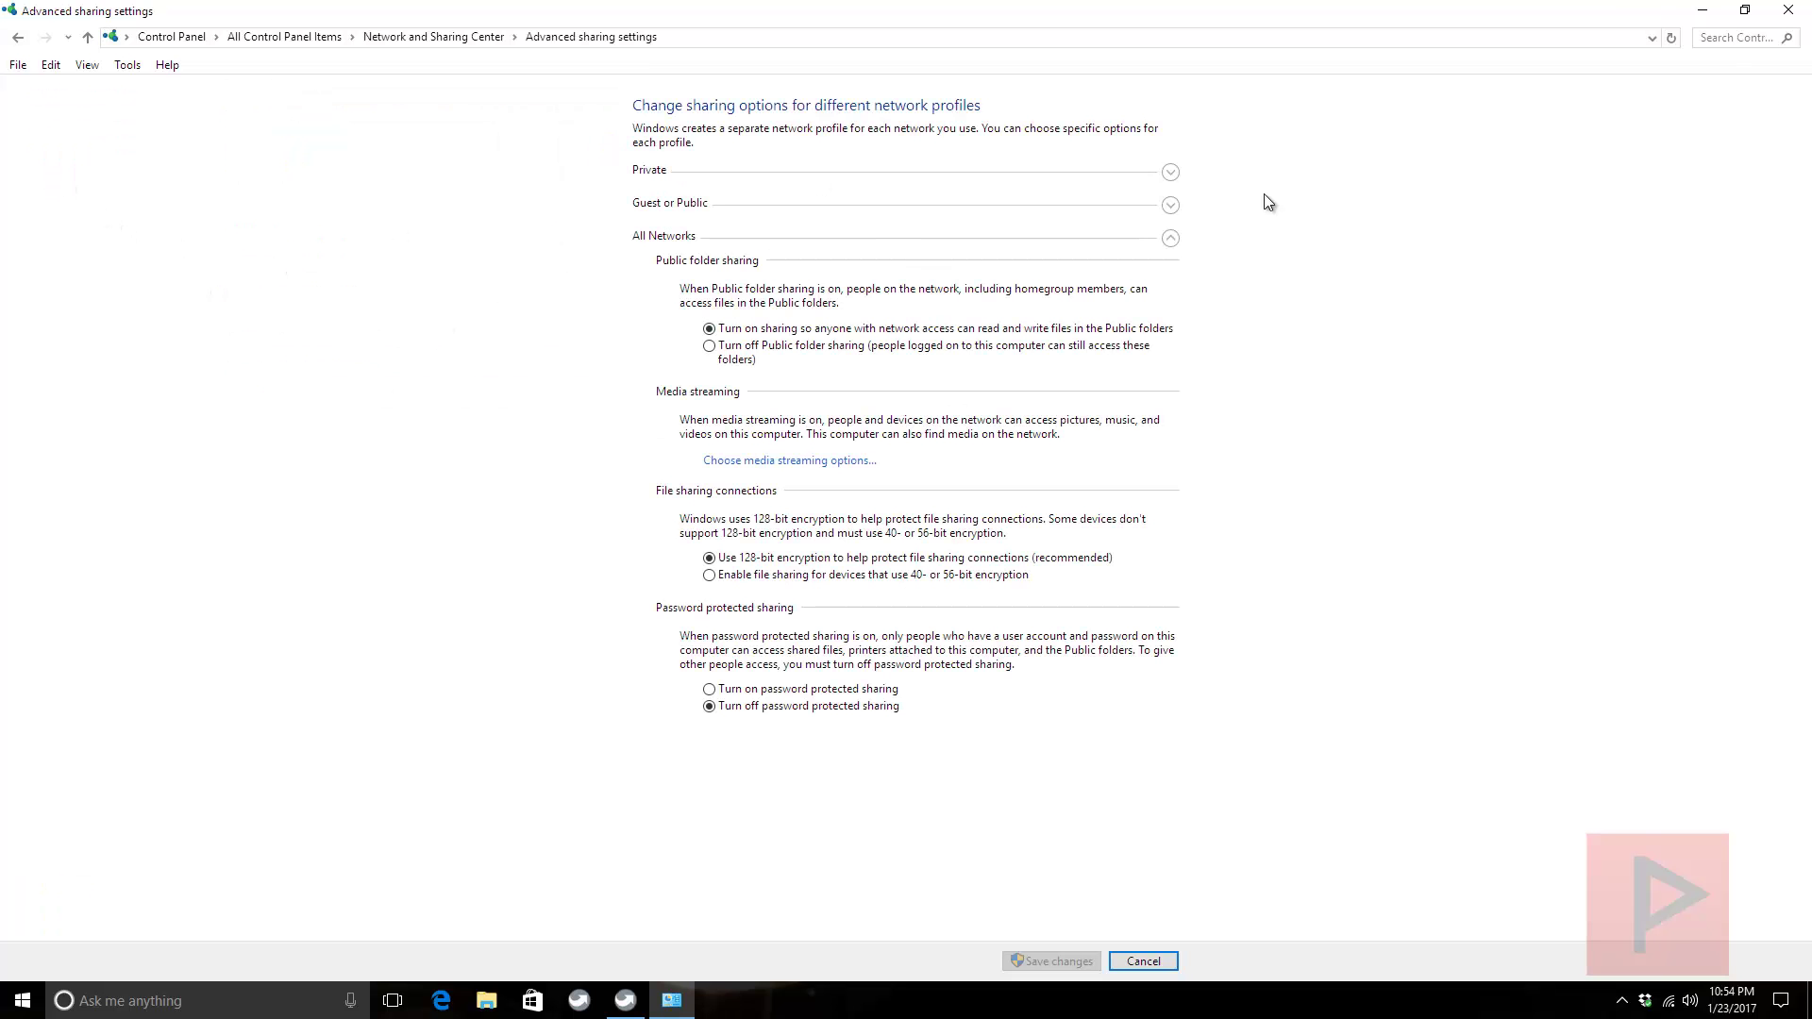
click(1170, 173)
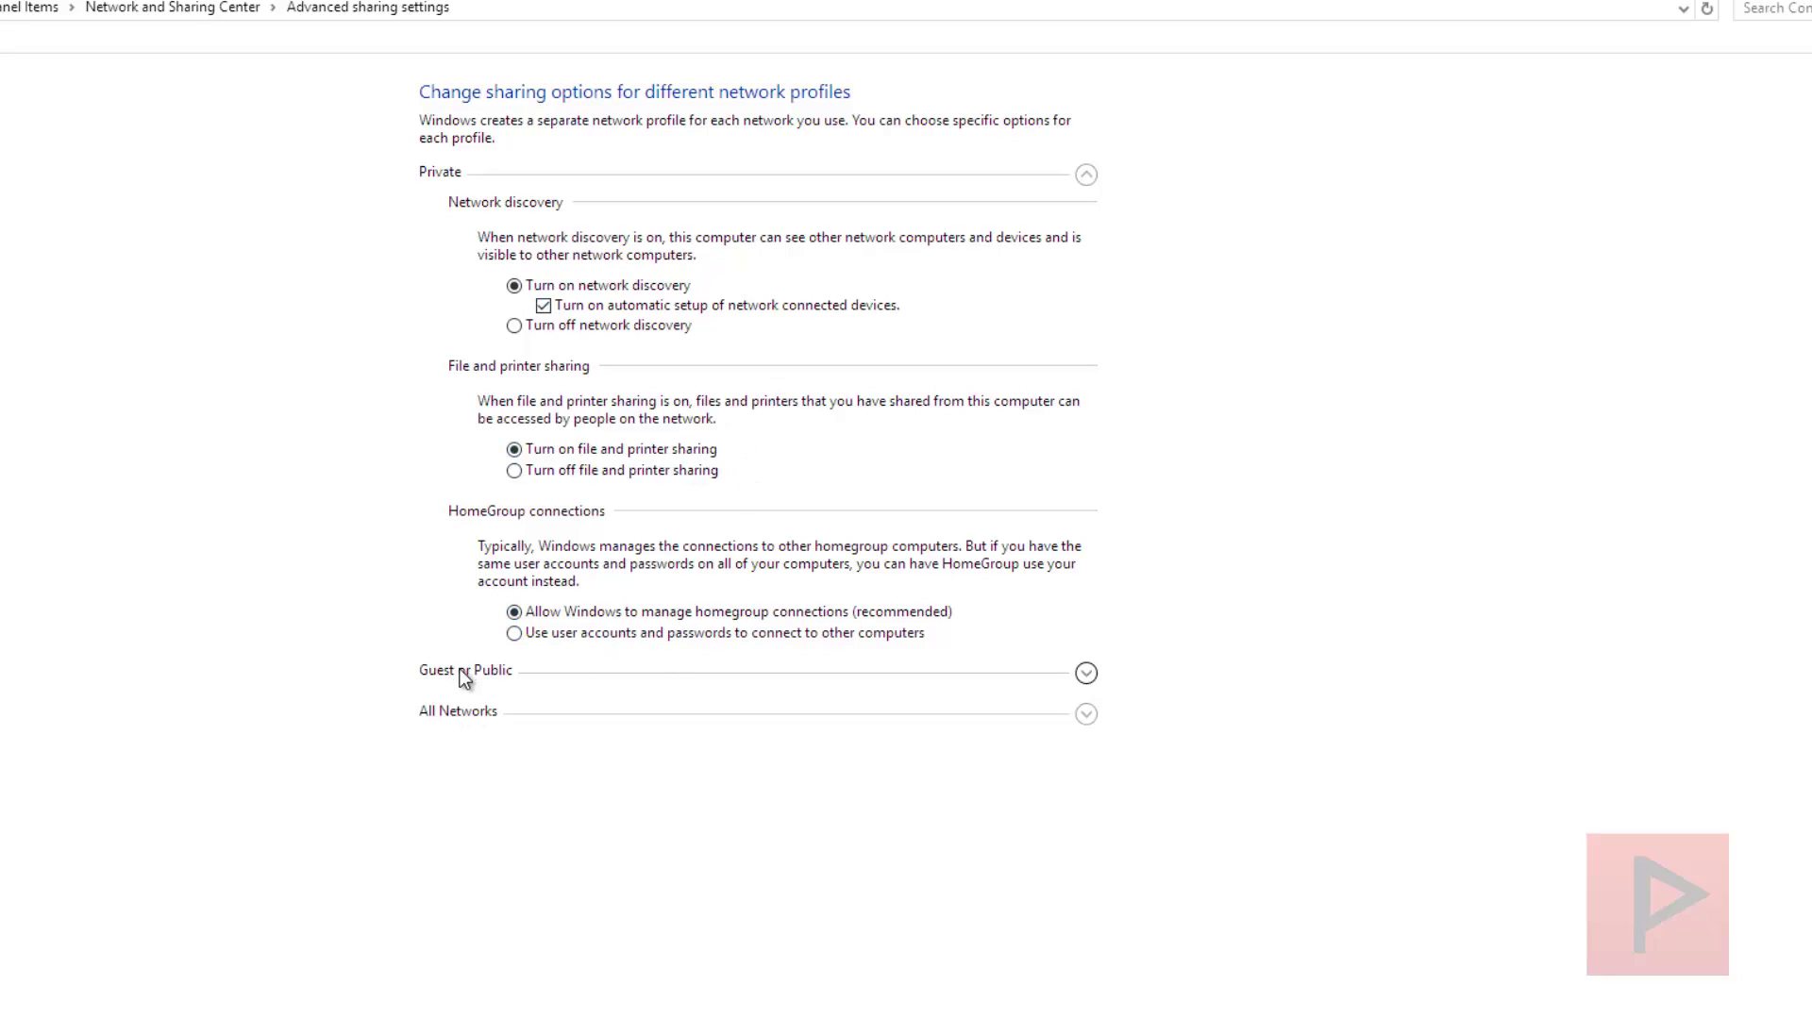
click(1083, 675)
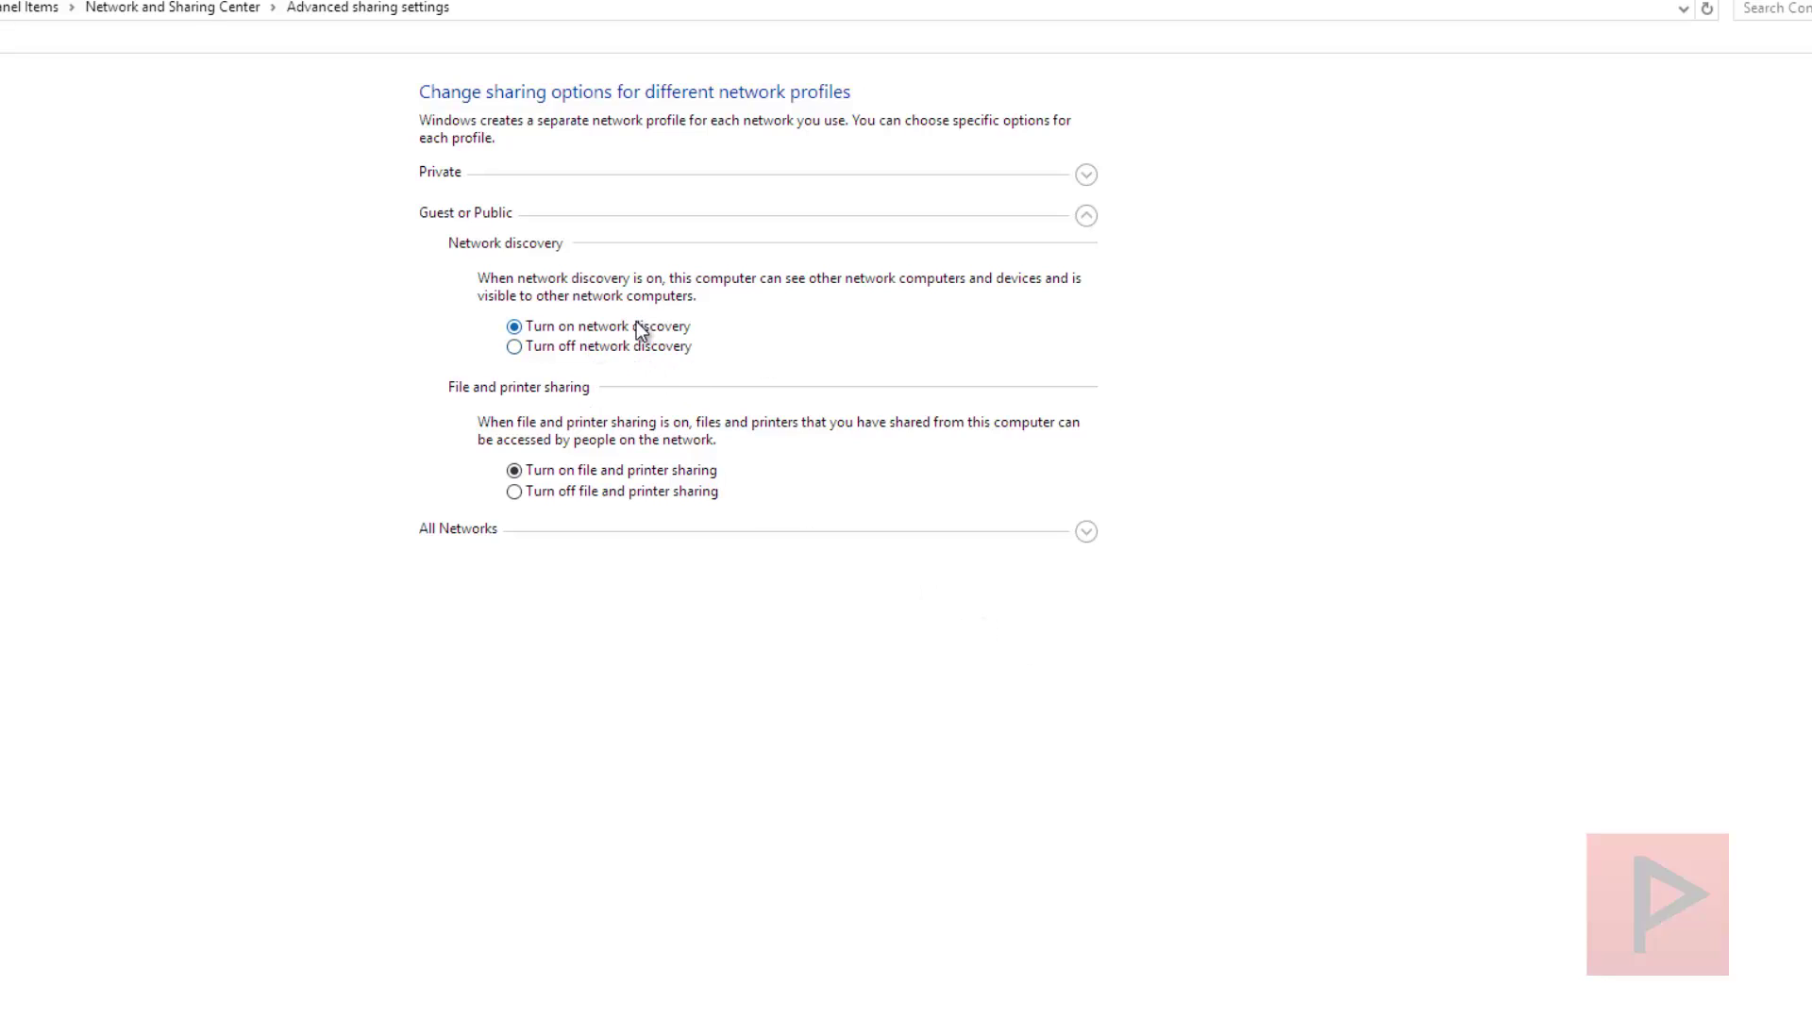
click(1083, 535)
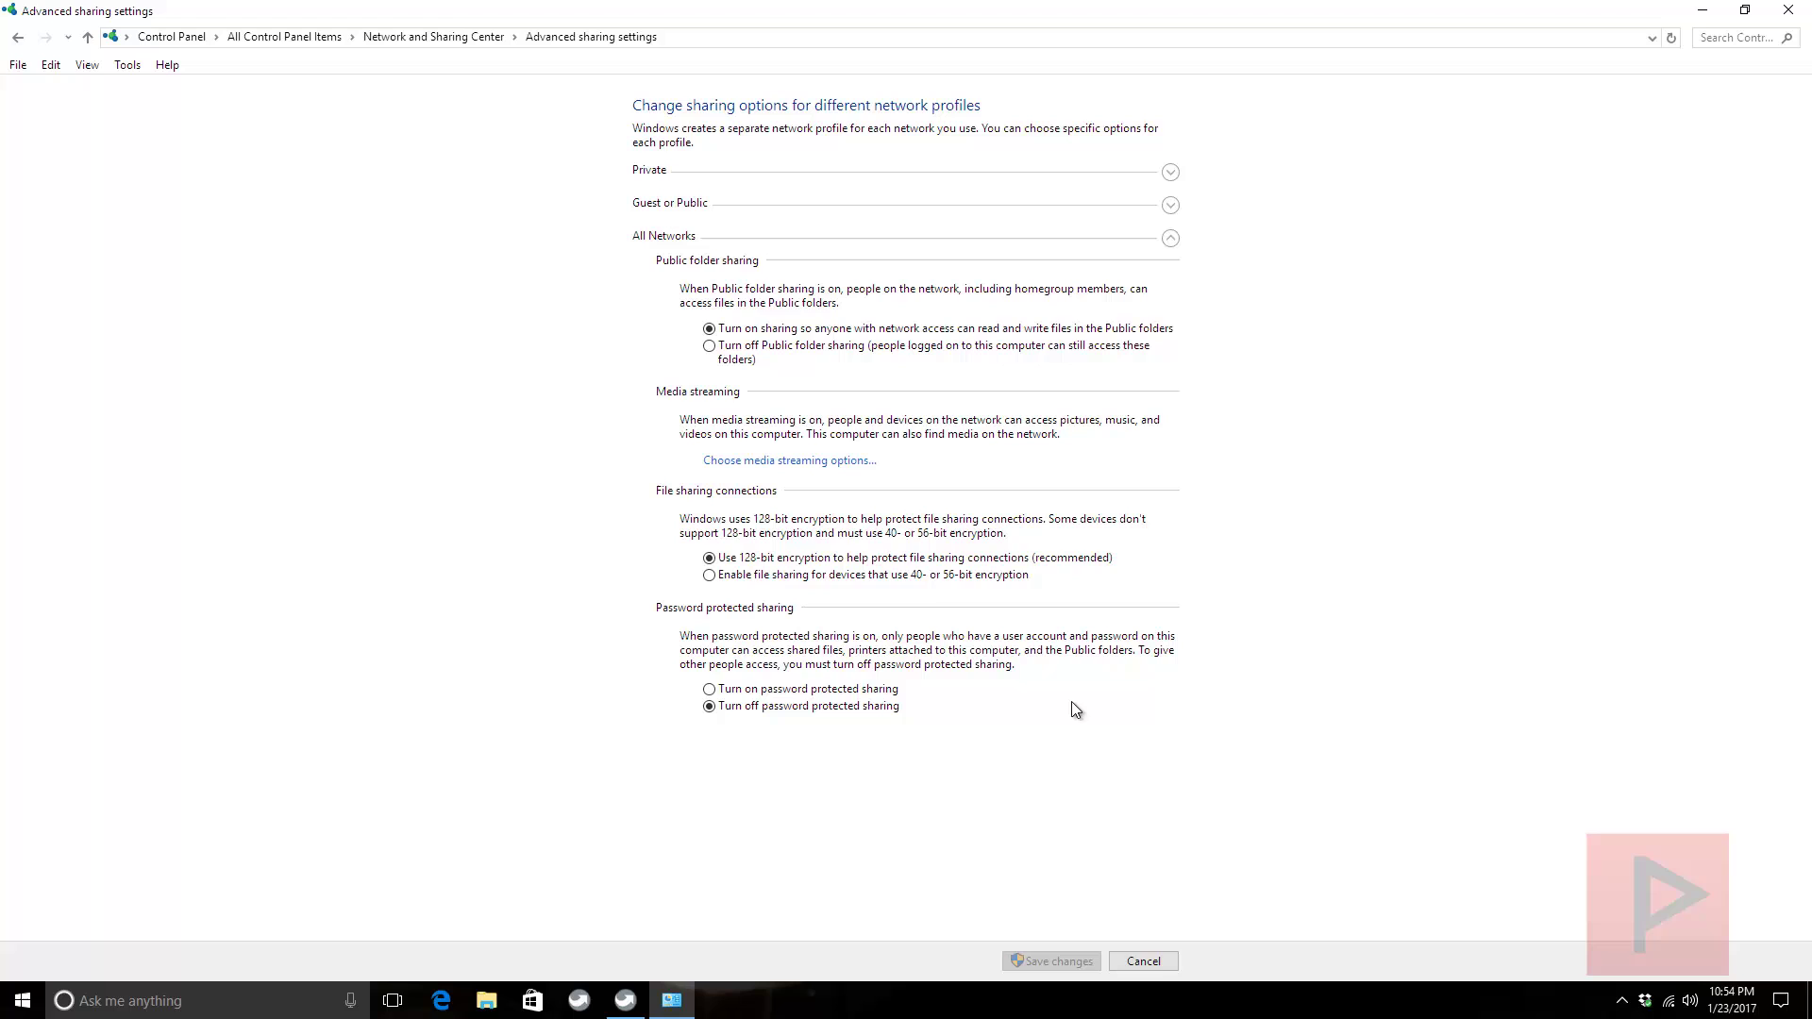
Step: Leave the sharing settings unsaved and open the Ethernet adapter's properties
click(1165, 961)
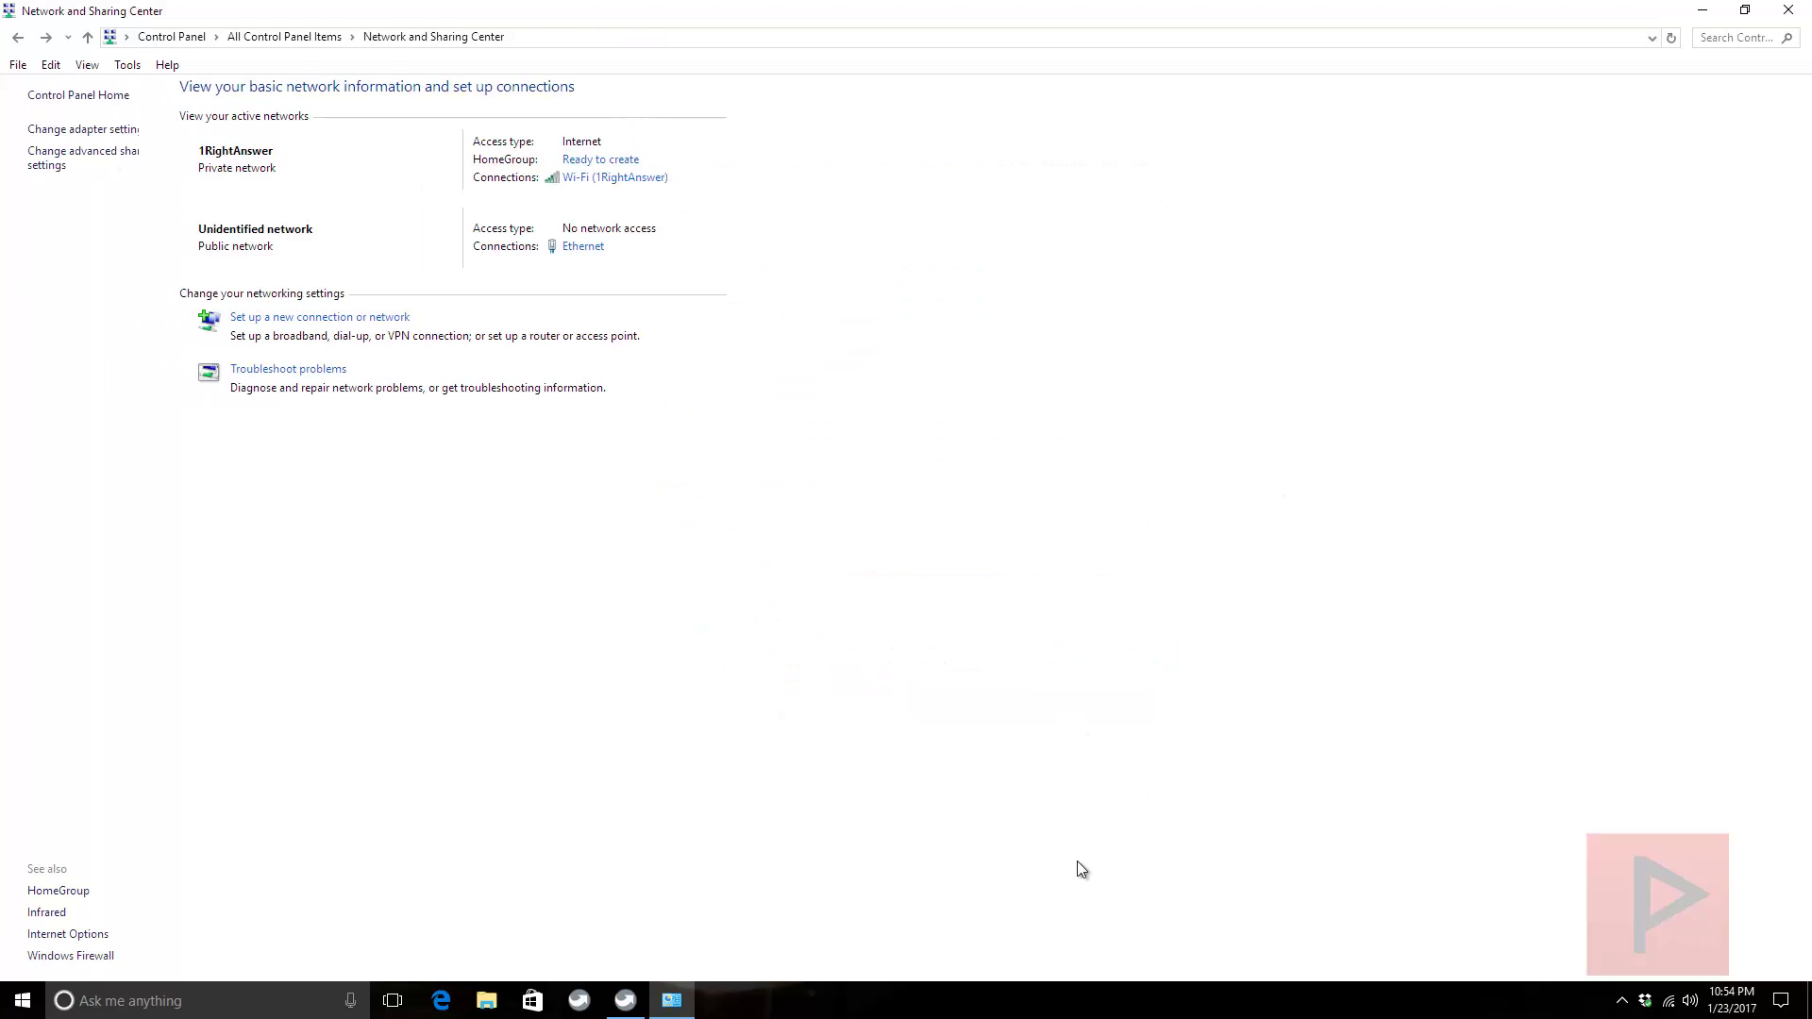
click(61, 130)
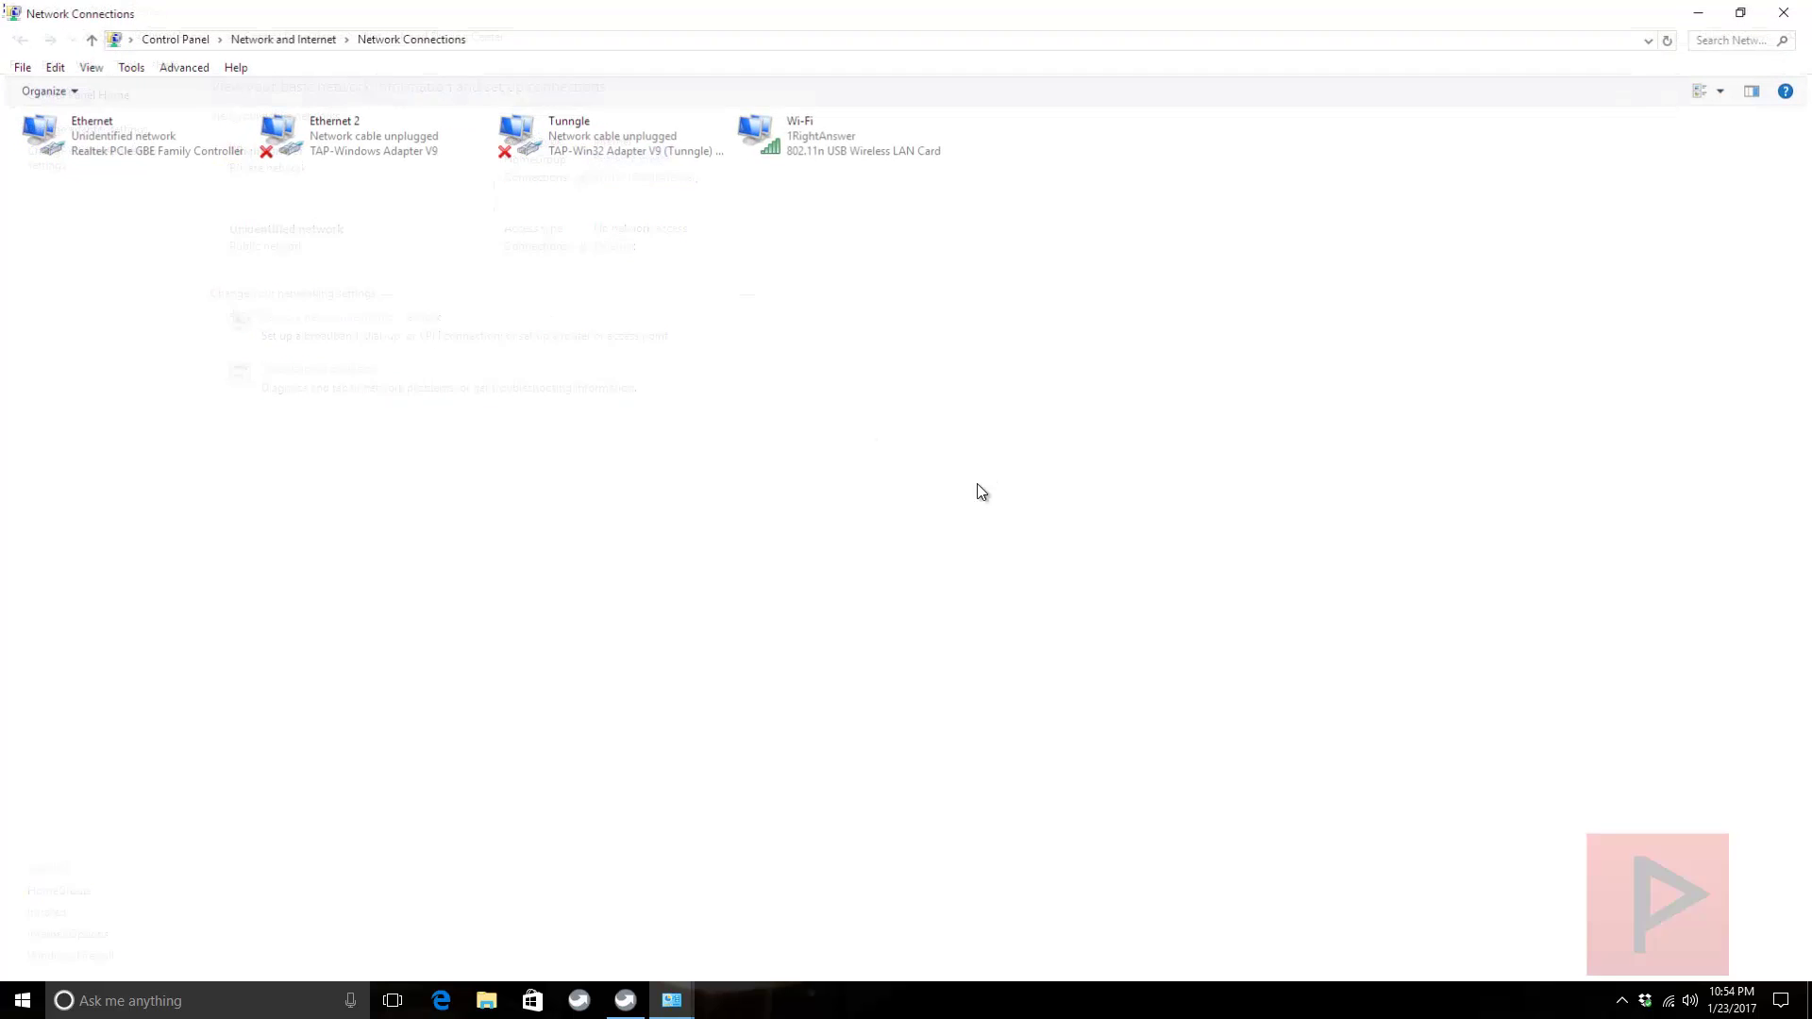
click(120, 140)
right_click(117, 133)
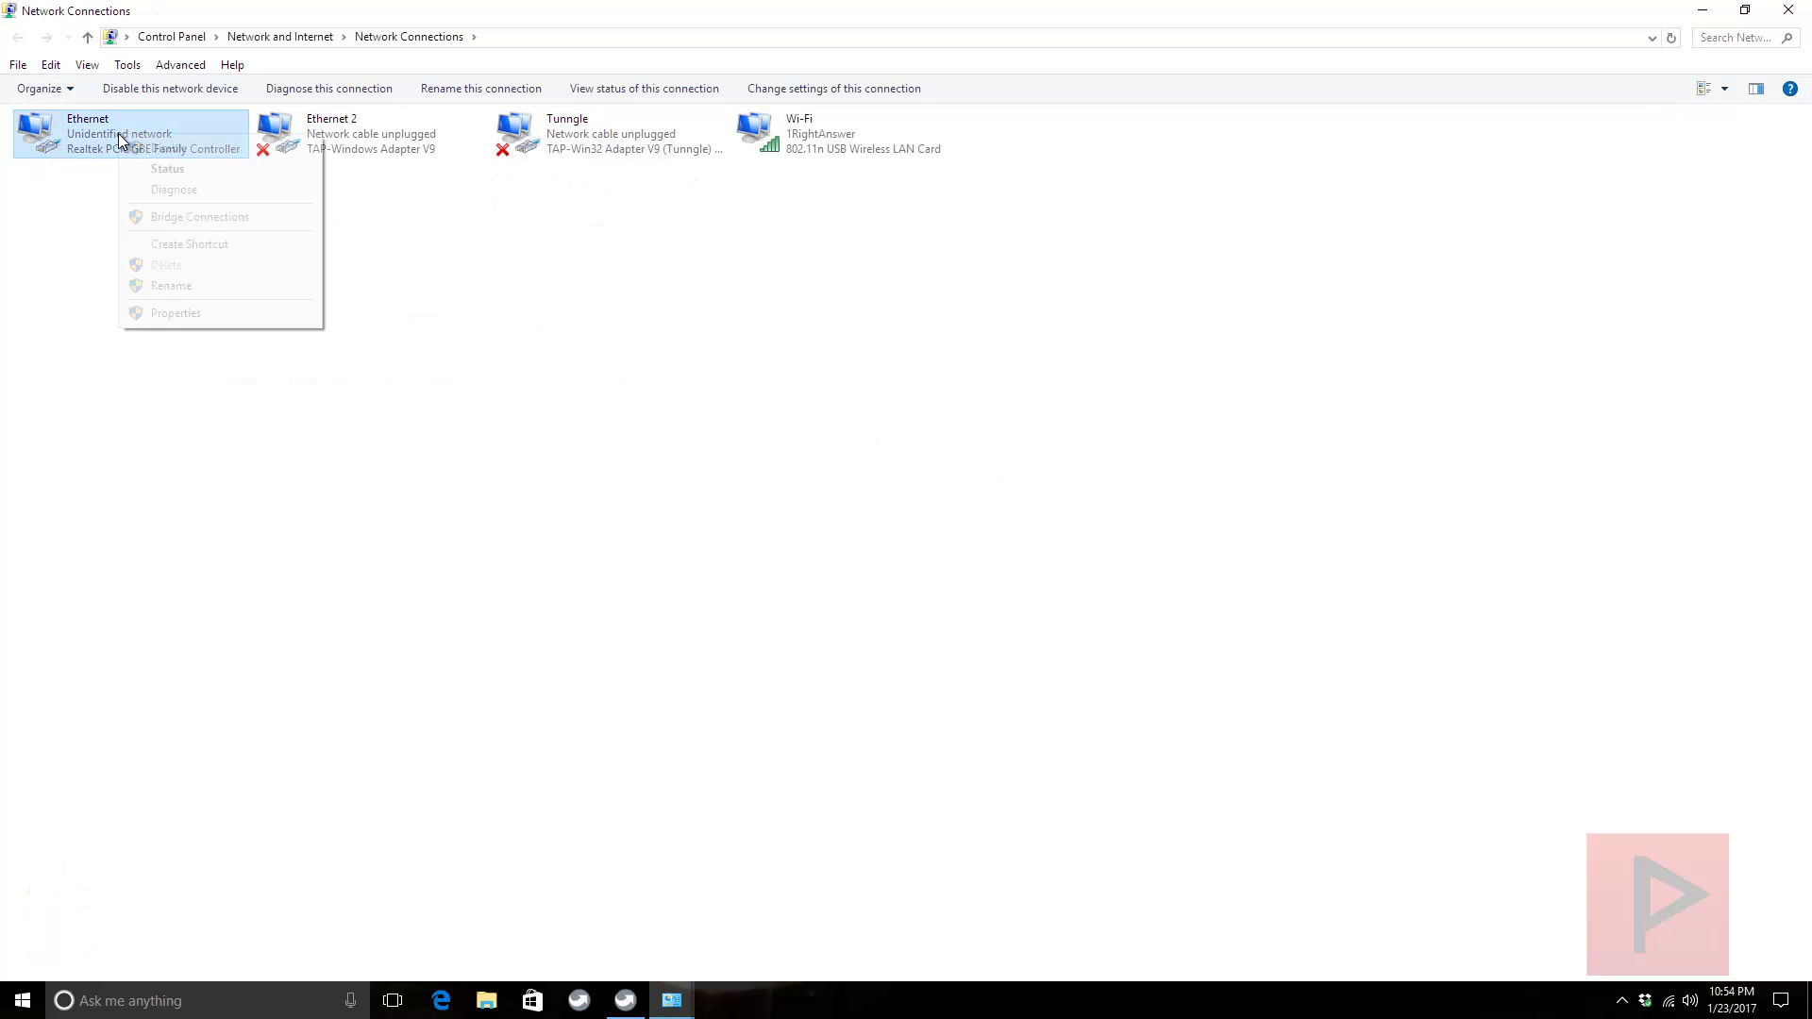
click(259, 313)
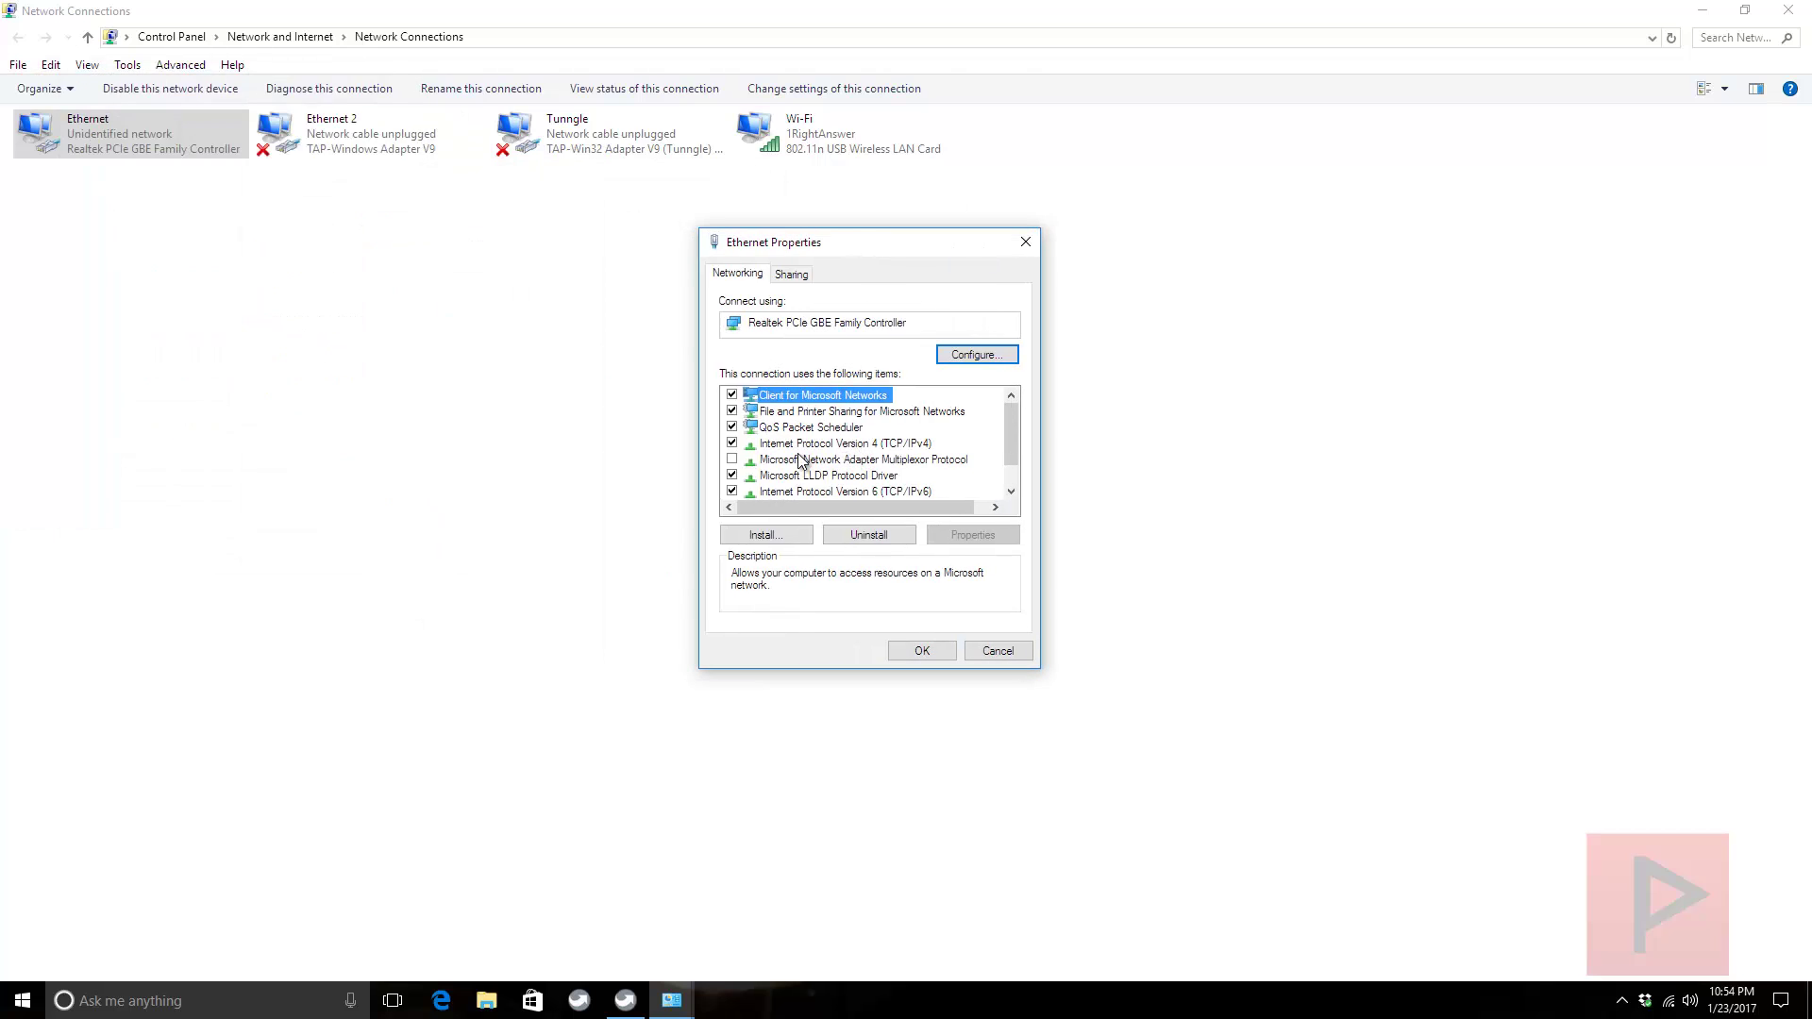
Step: Give Ethernet IPv4 the static address 192.168.0.123, mask 255.255.255.0, and close the windows
click(835, 444)
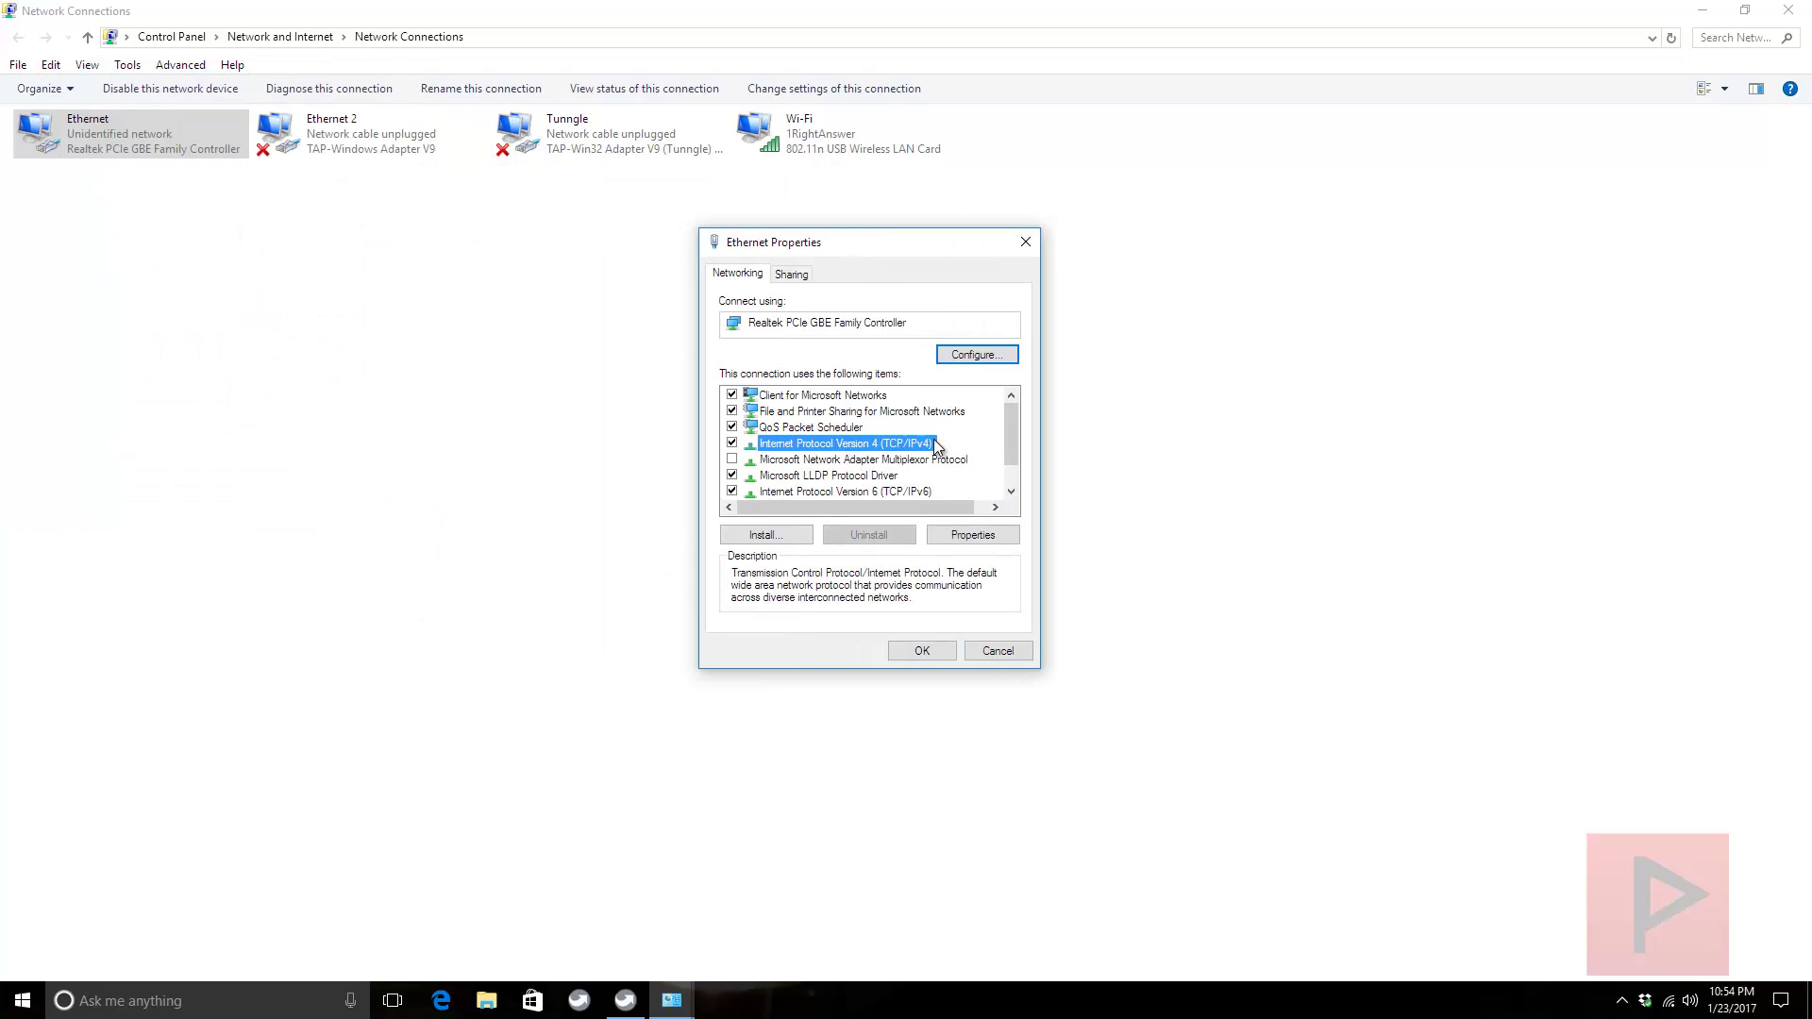
click(974, 536)
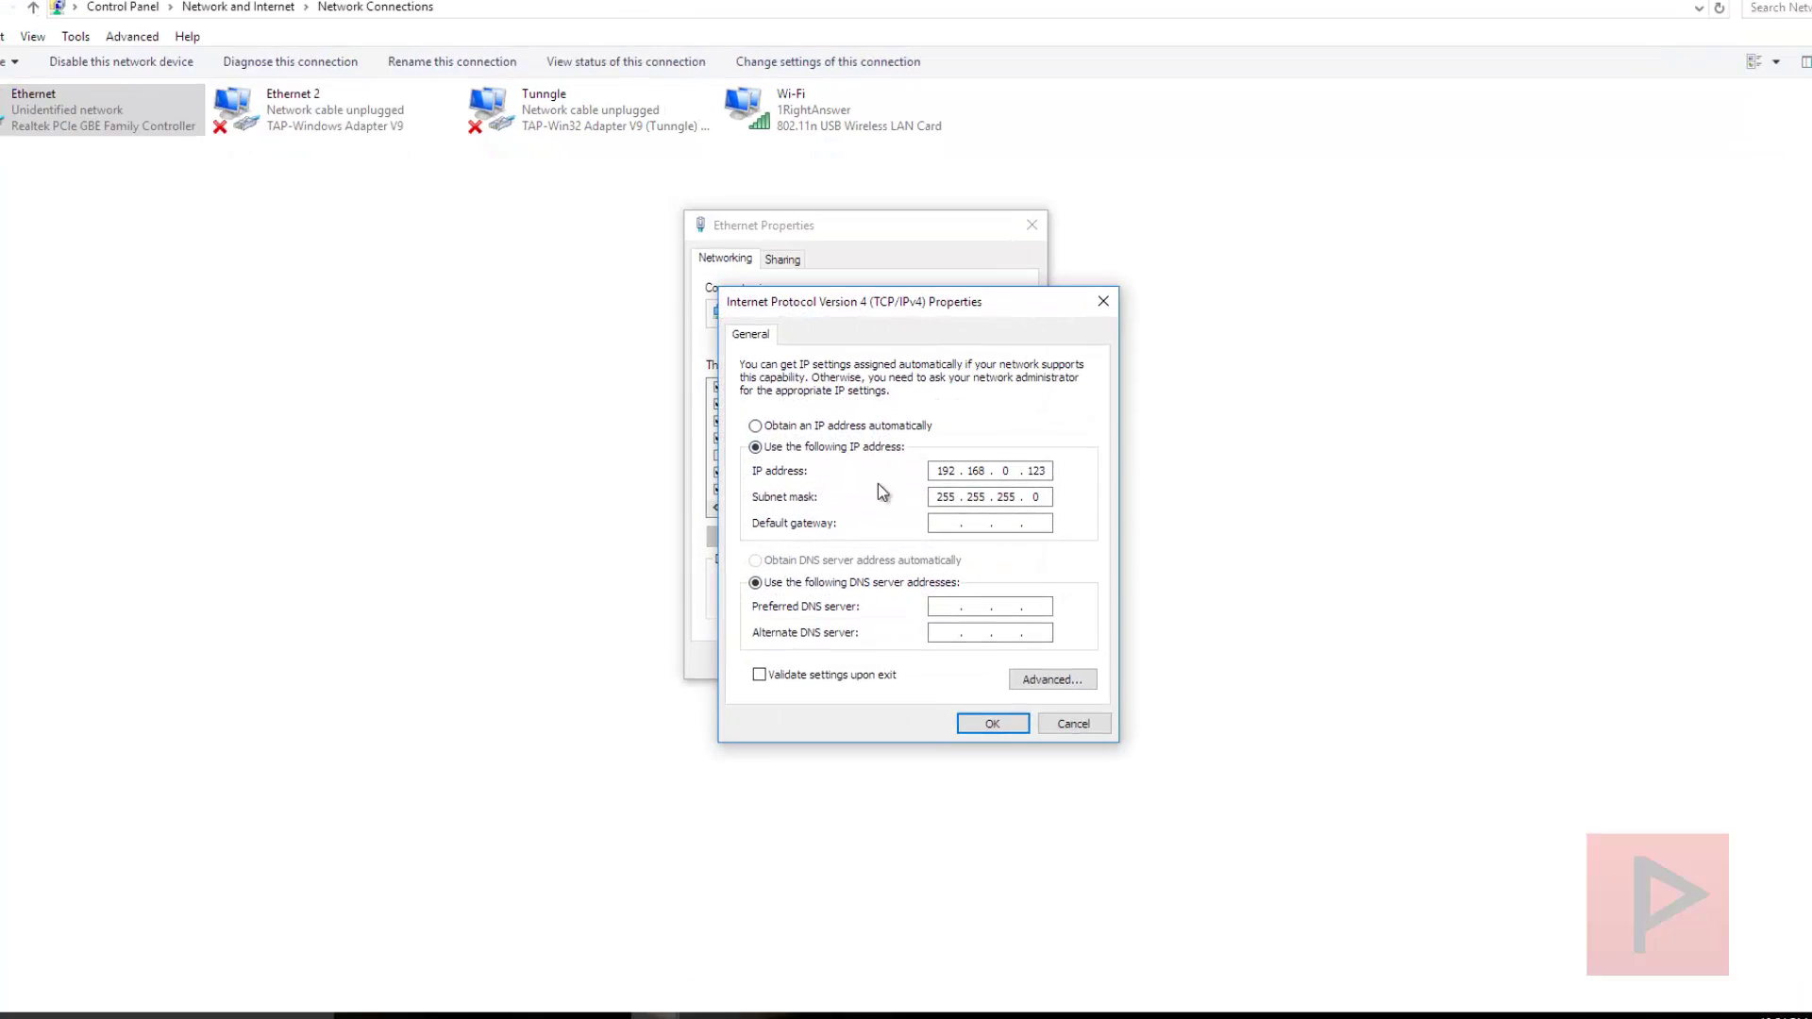
double_click(953, 453)
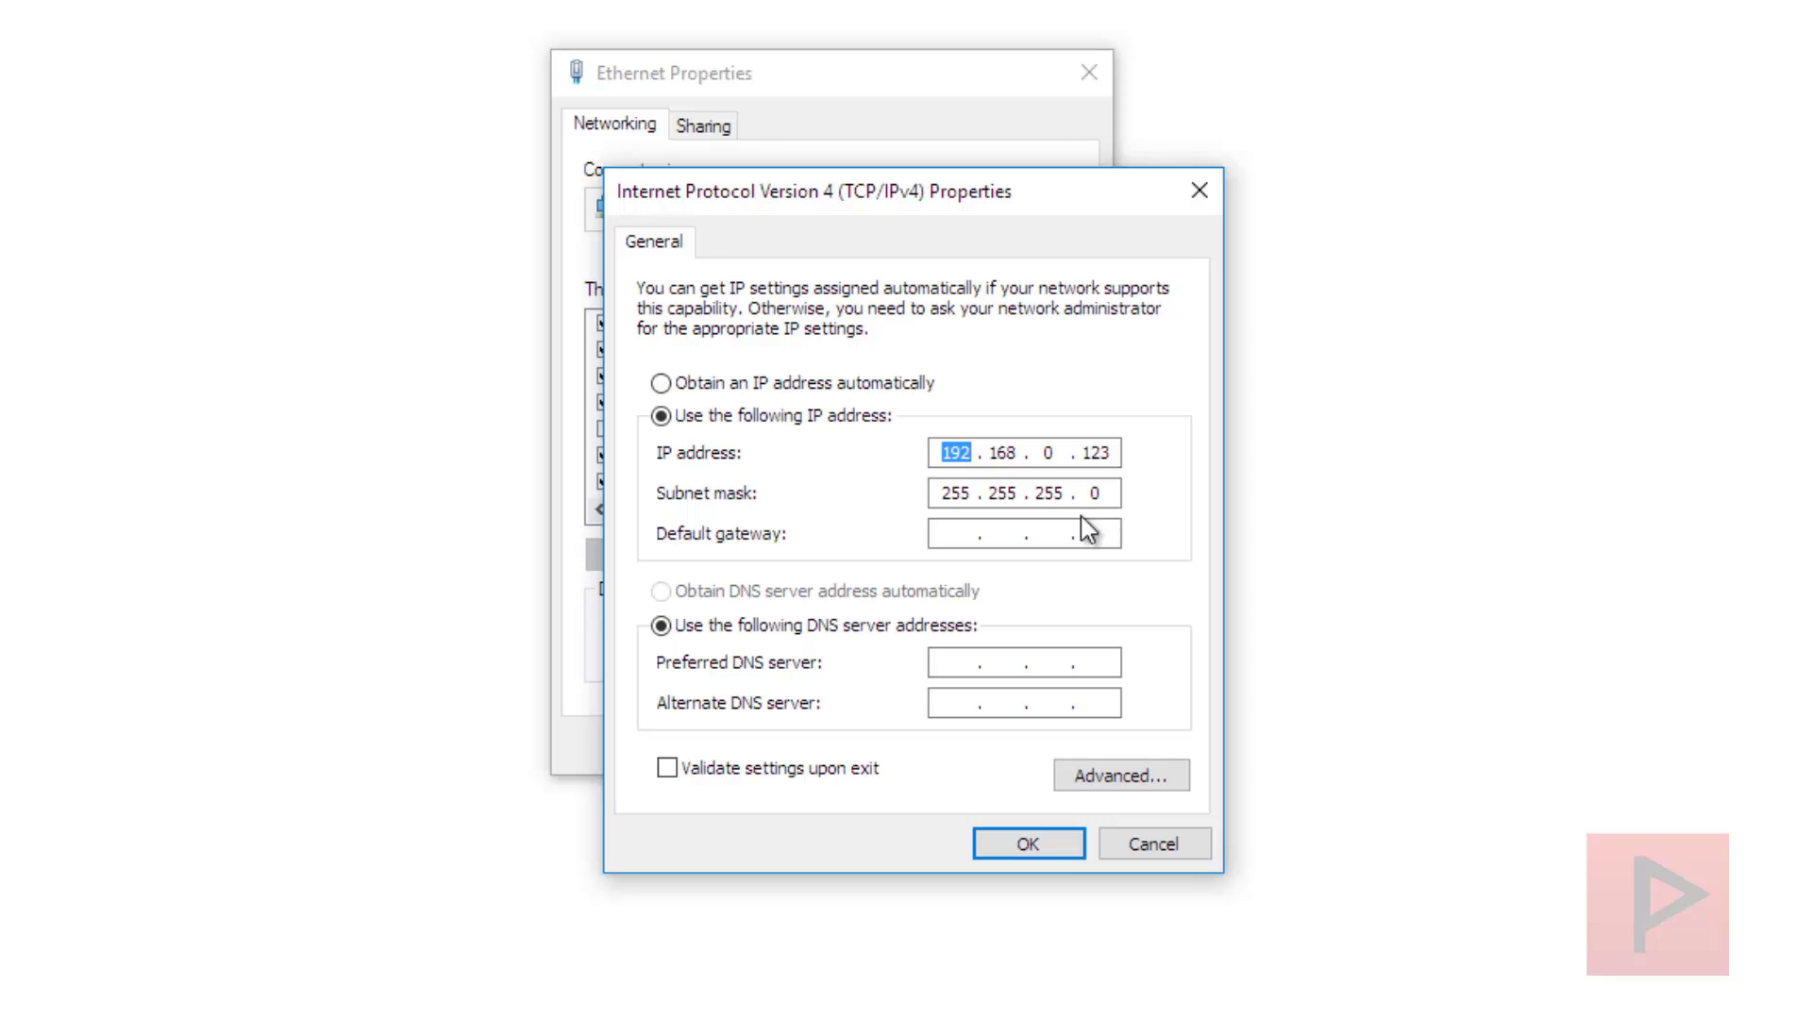
click(1044, 462)
click(1020, 534)
click(1031, 843)
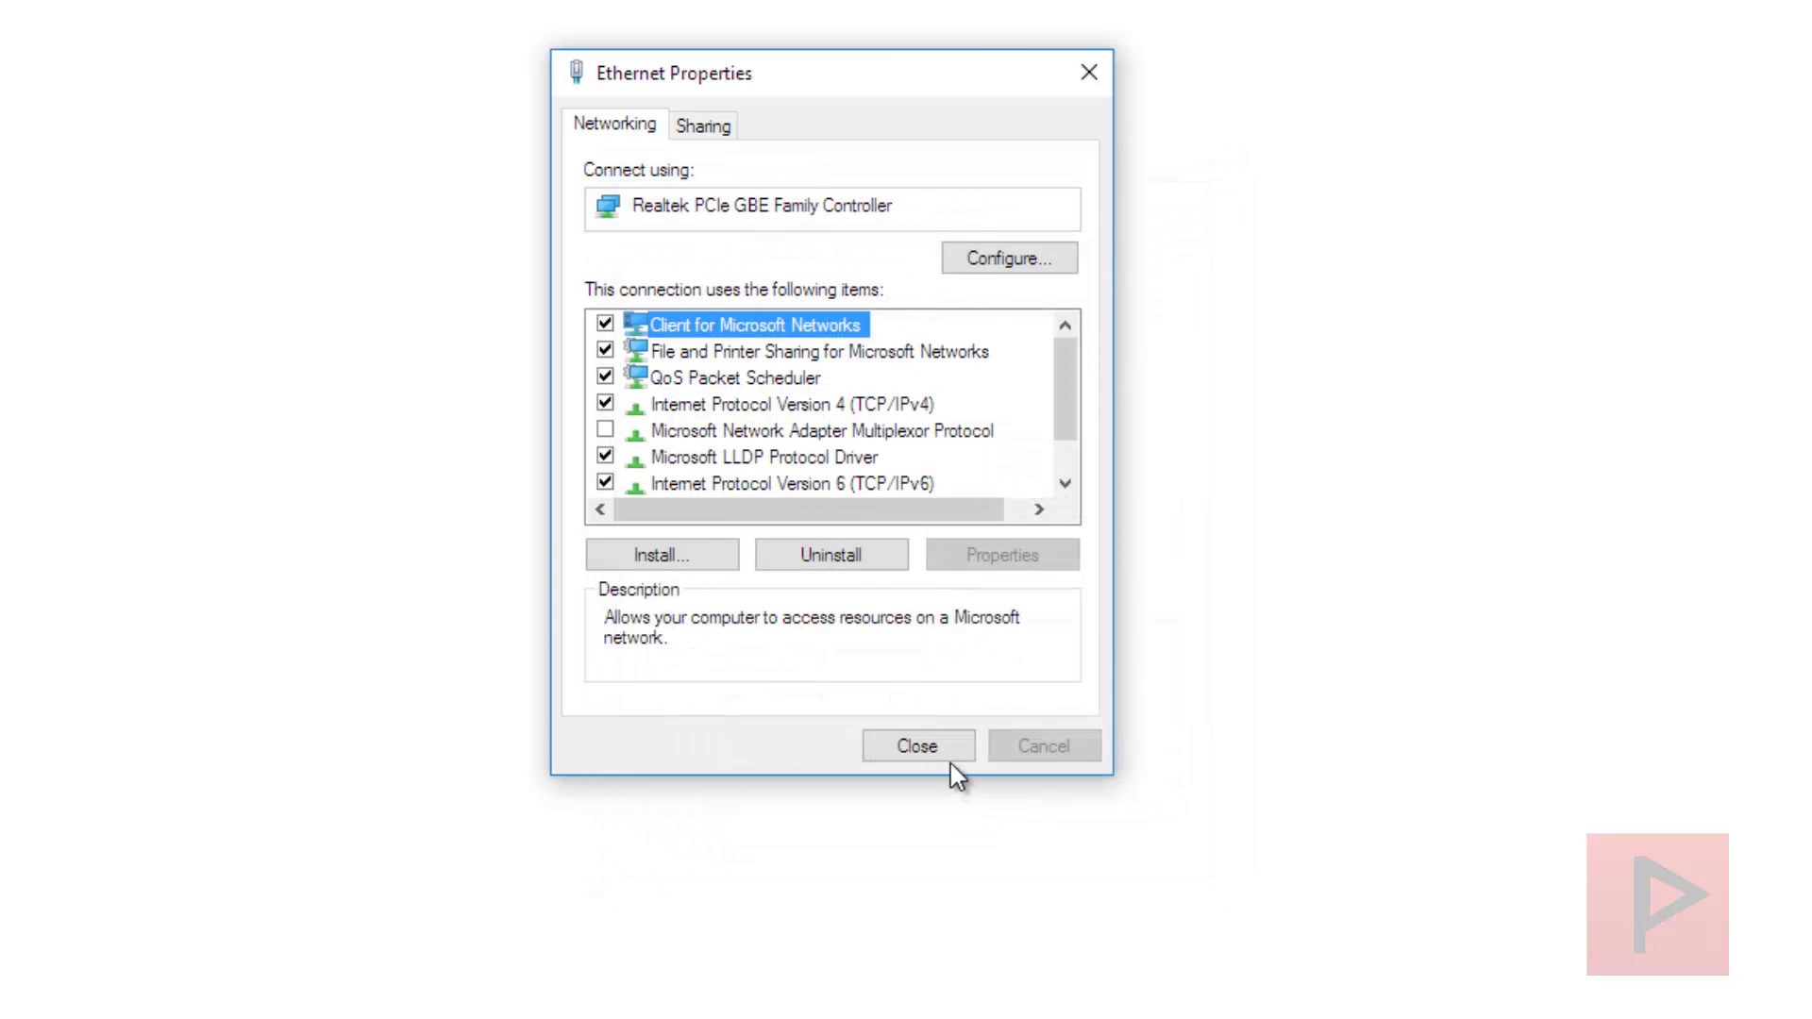
click(947, 760)
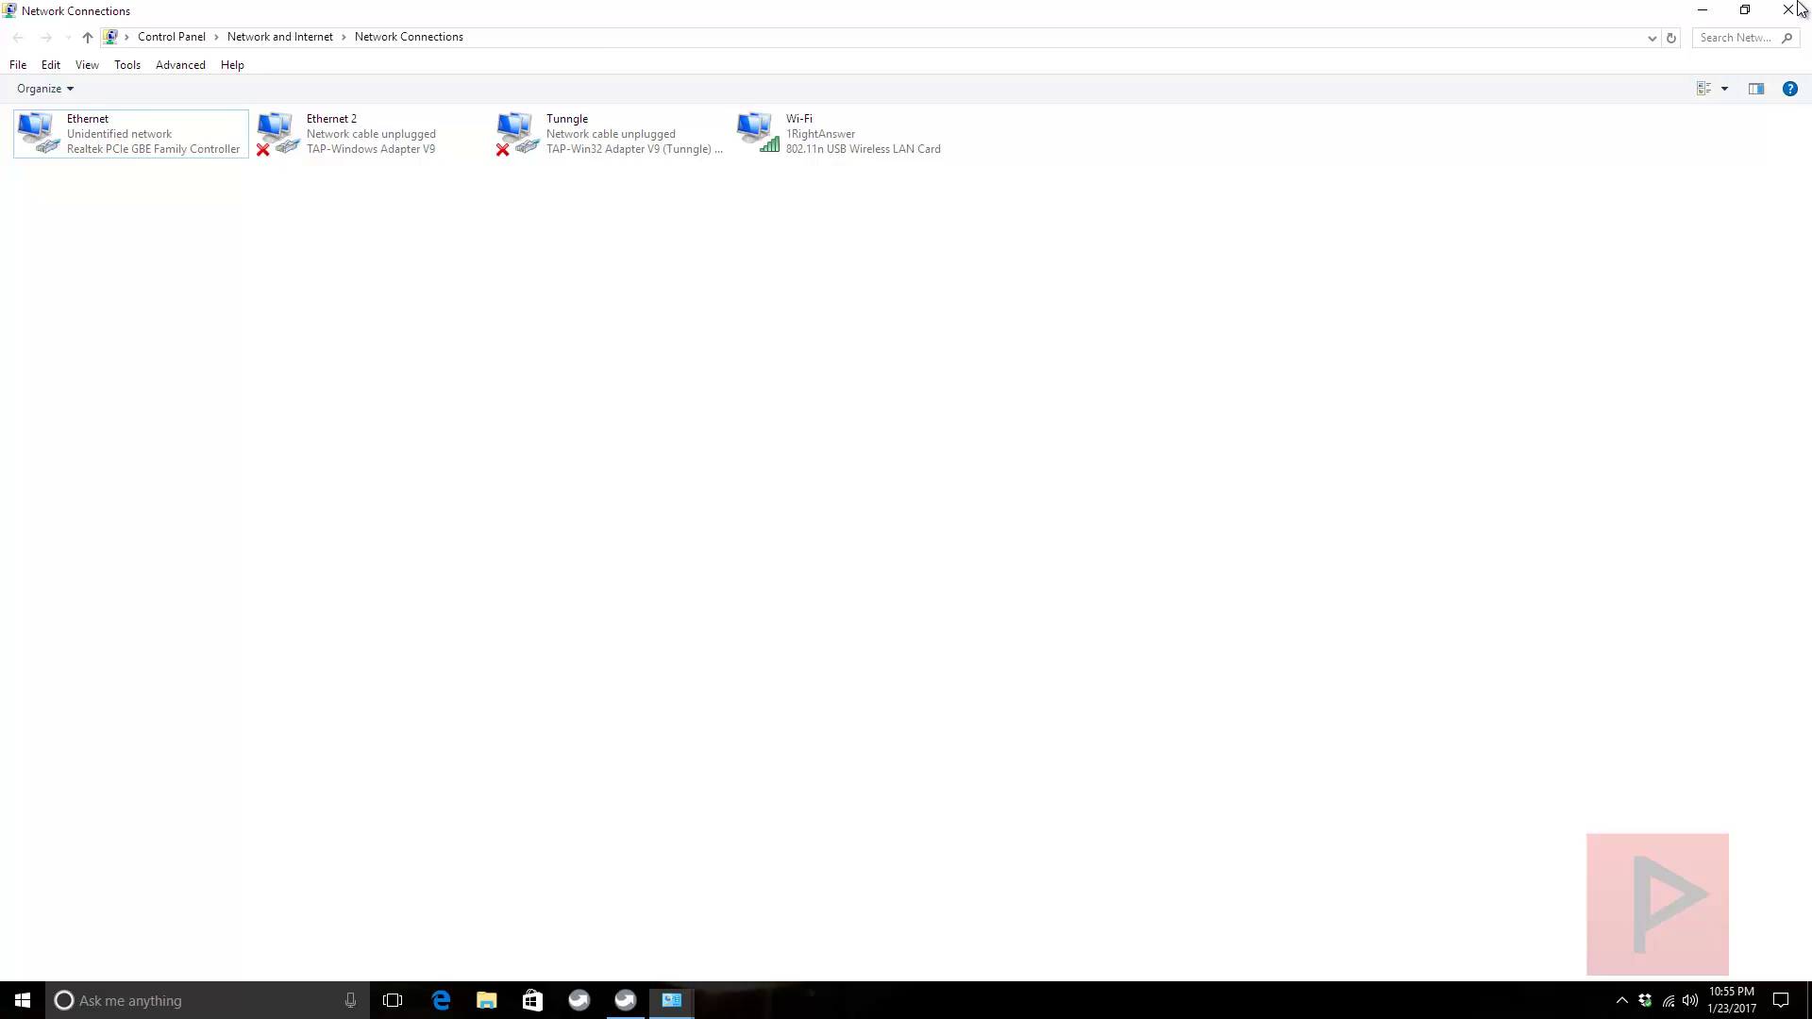
click(1788, 11)
Step: Close the Network and Sharing Center window
click(1788, 10)
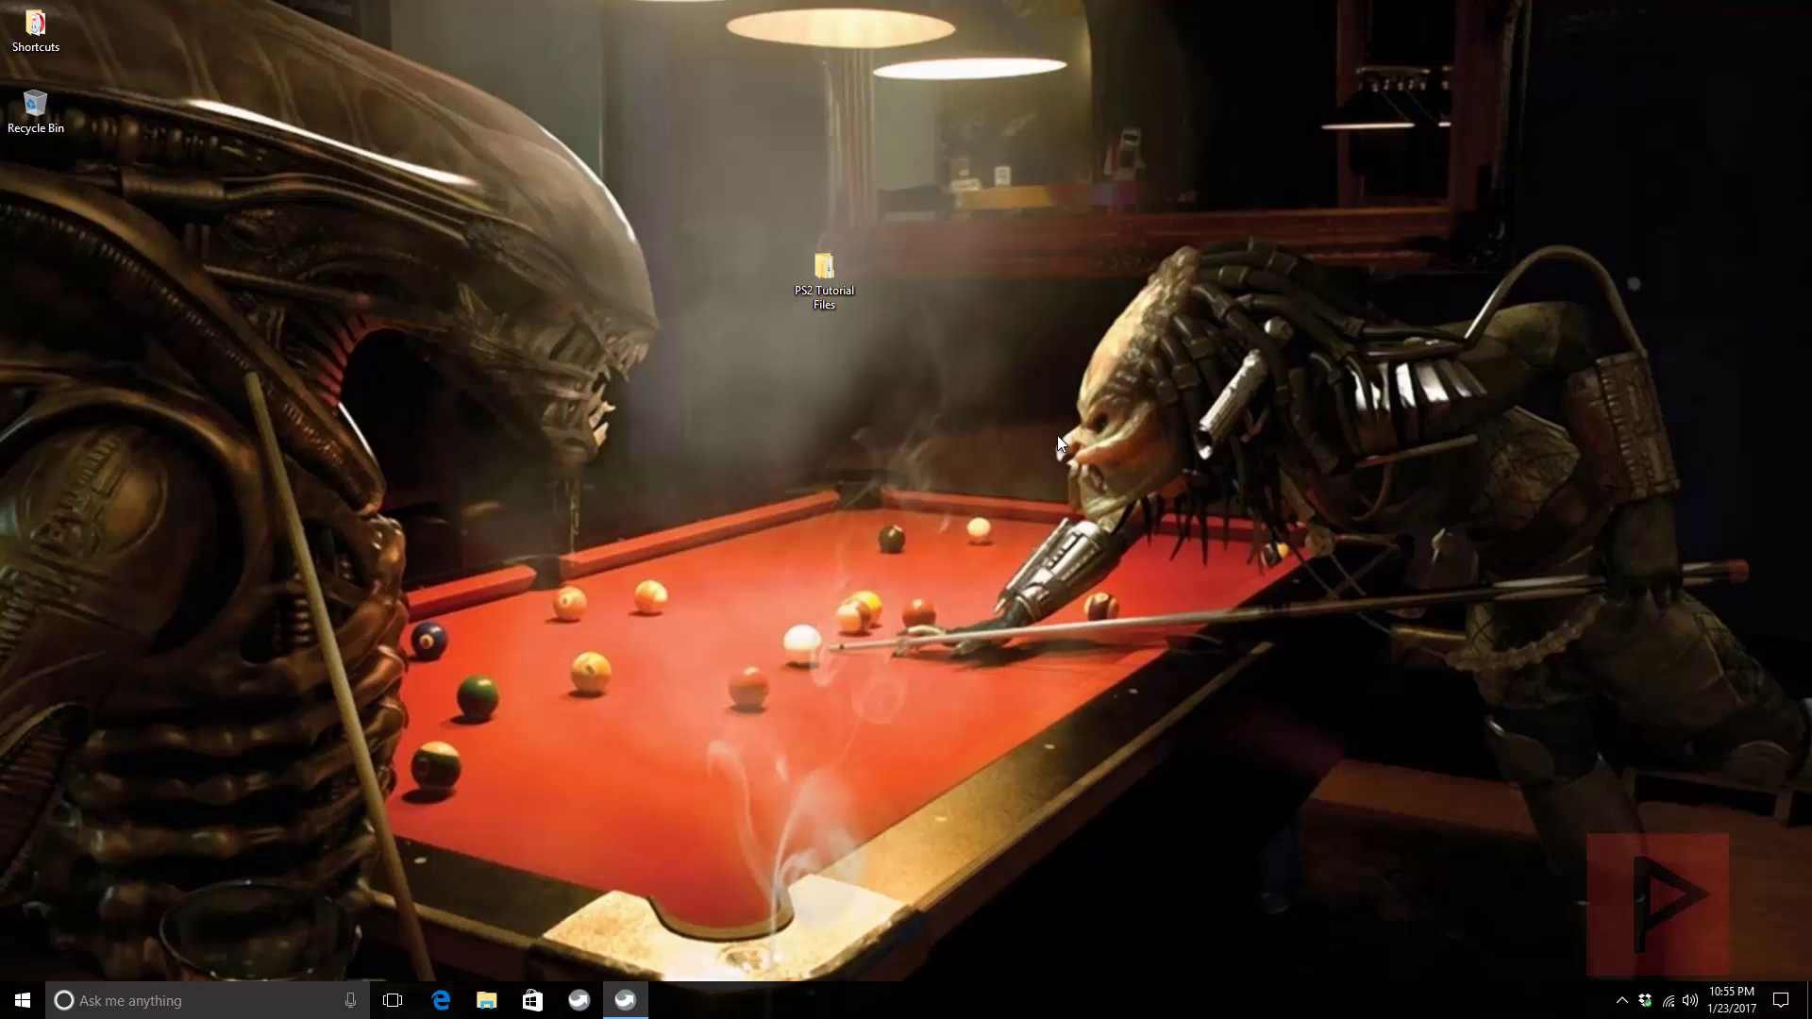
Step: Open the desktop's PS2 Tutorial Files folder, then its PS2 pictures subfolder
double_click(821, 271)
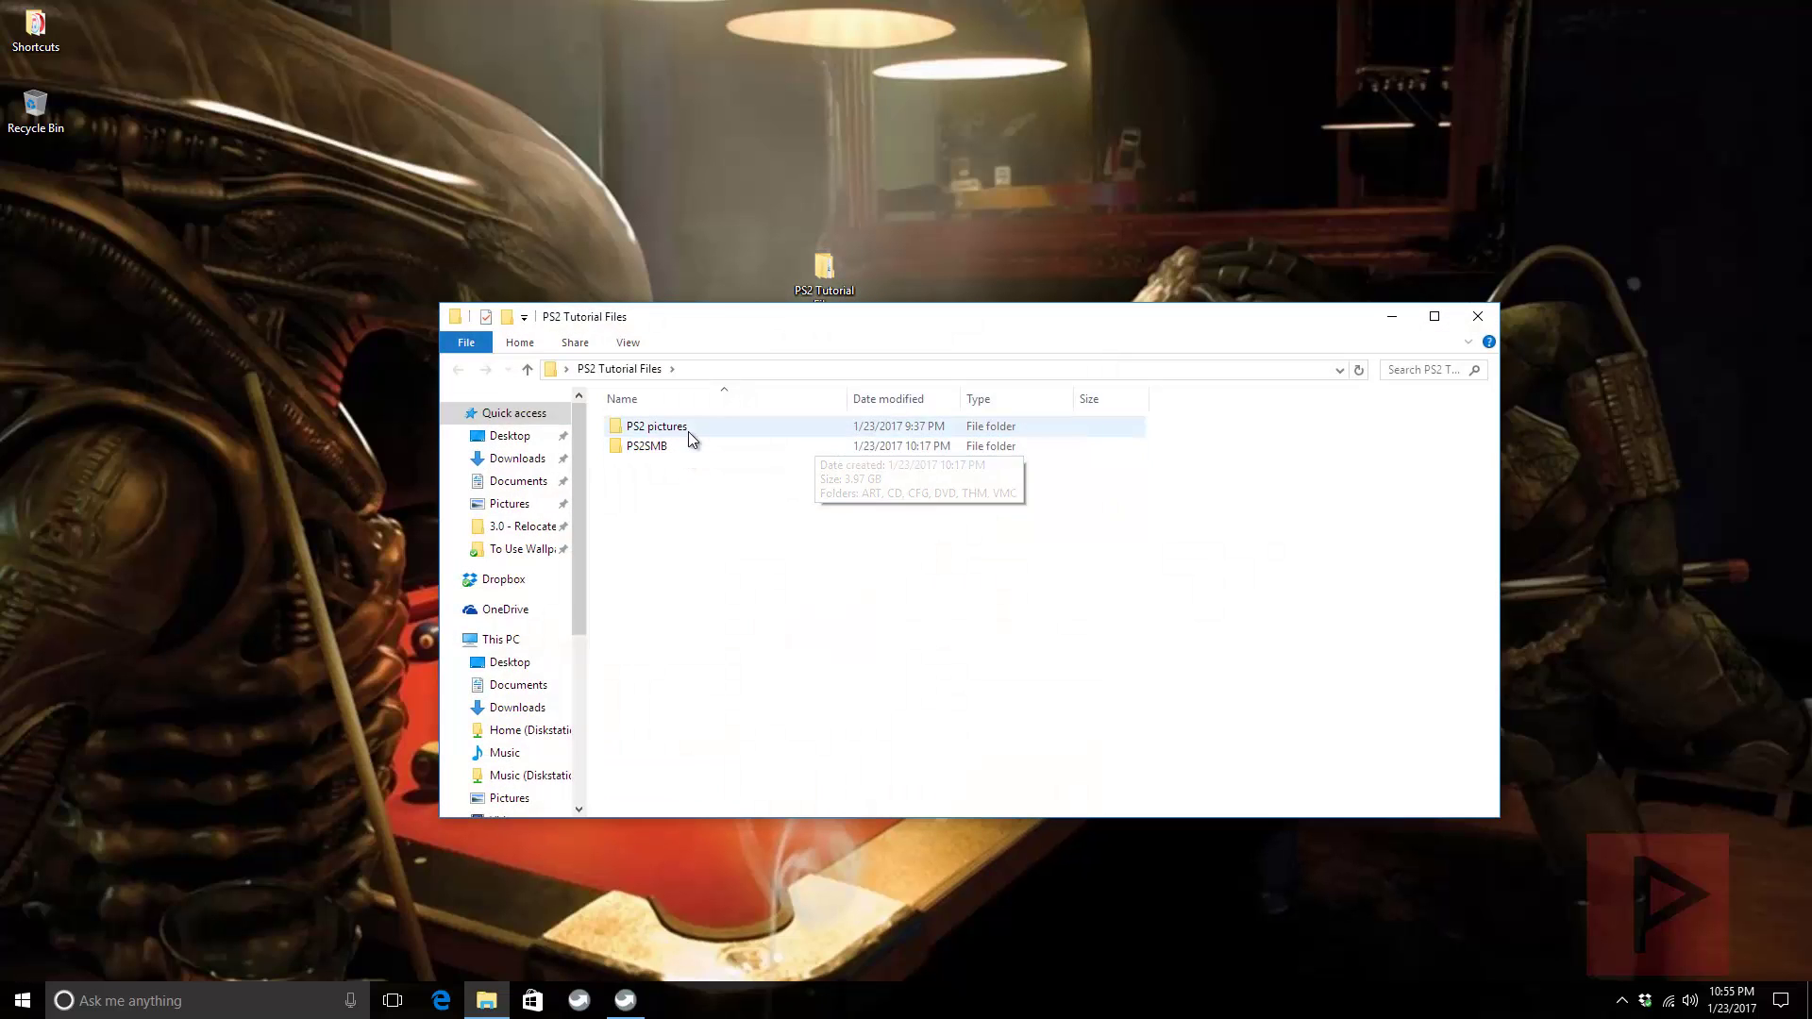
double_click(688, 433)
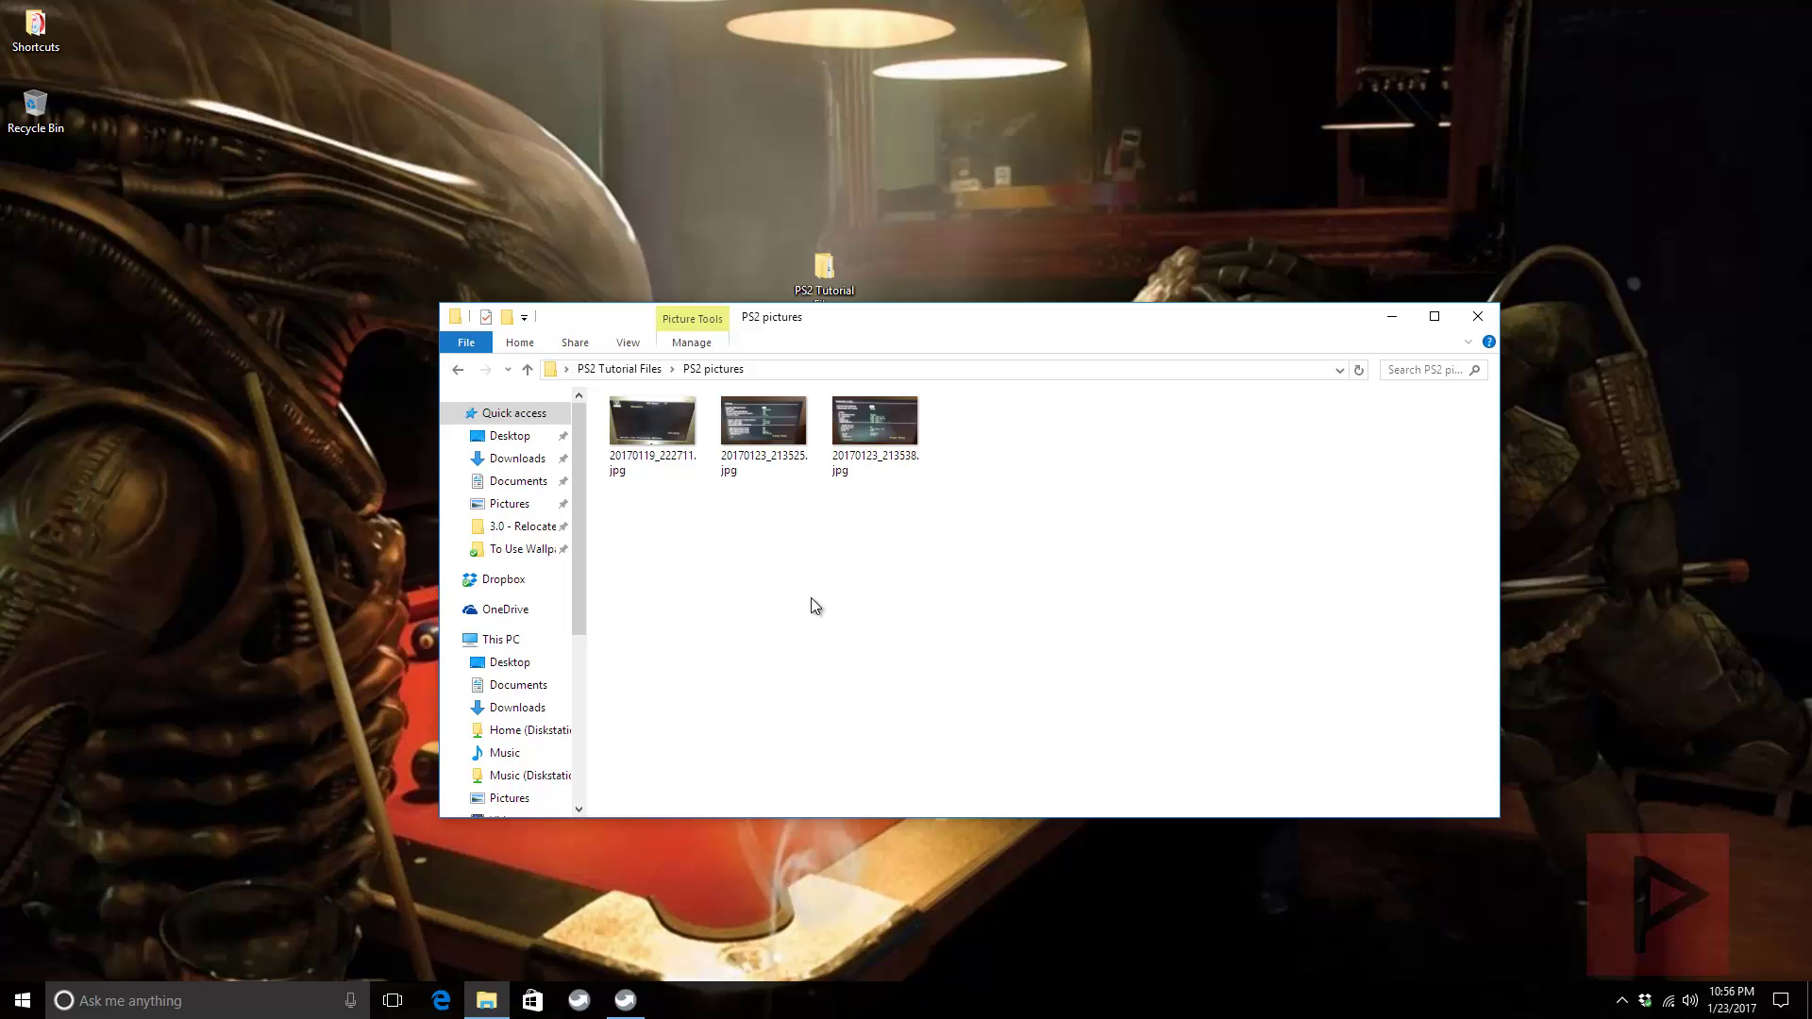
Step: View the photo of OPL's Settings screen in Photos, then close it
double_click(780, 421)
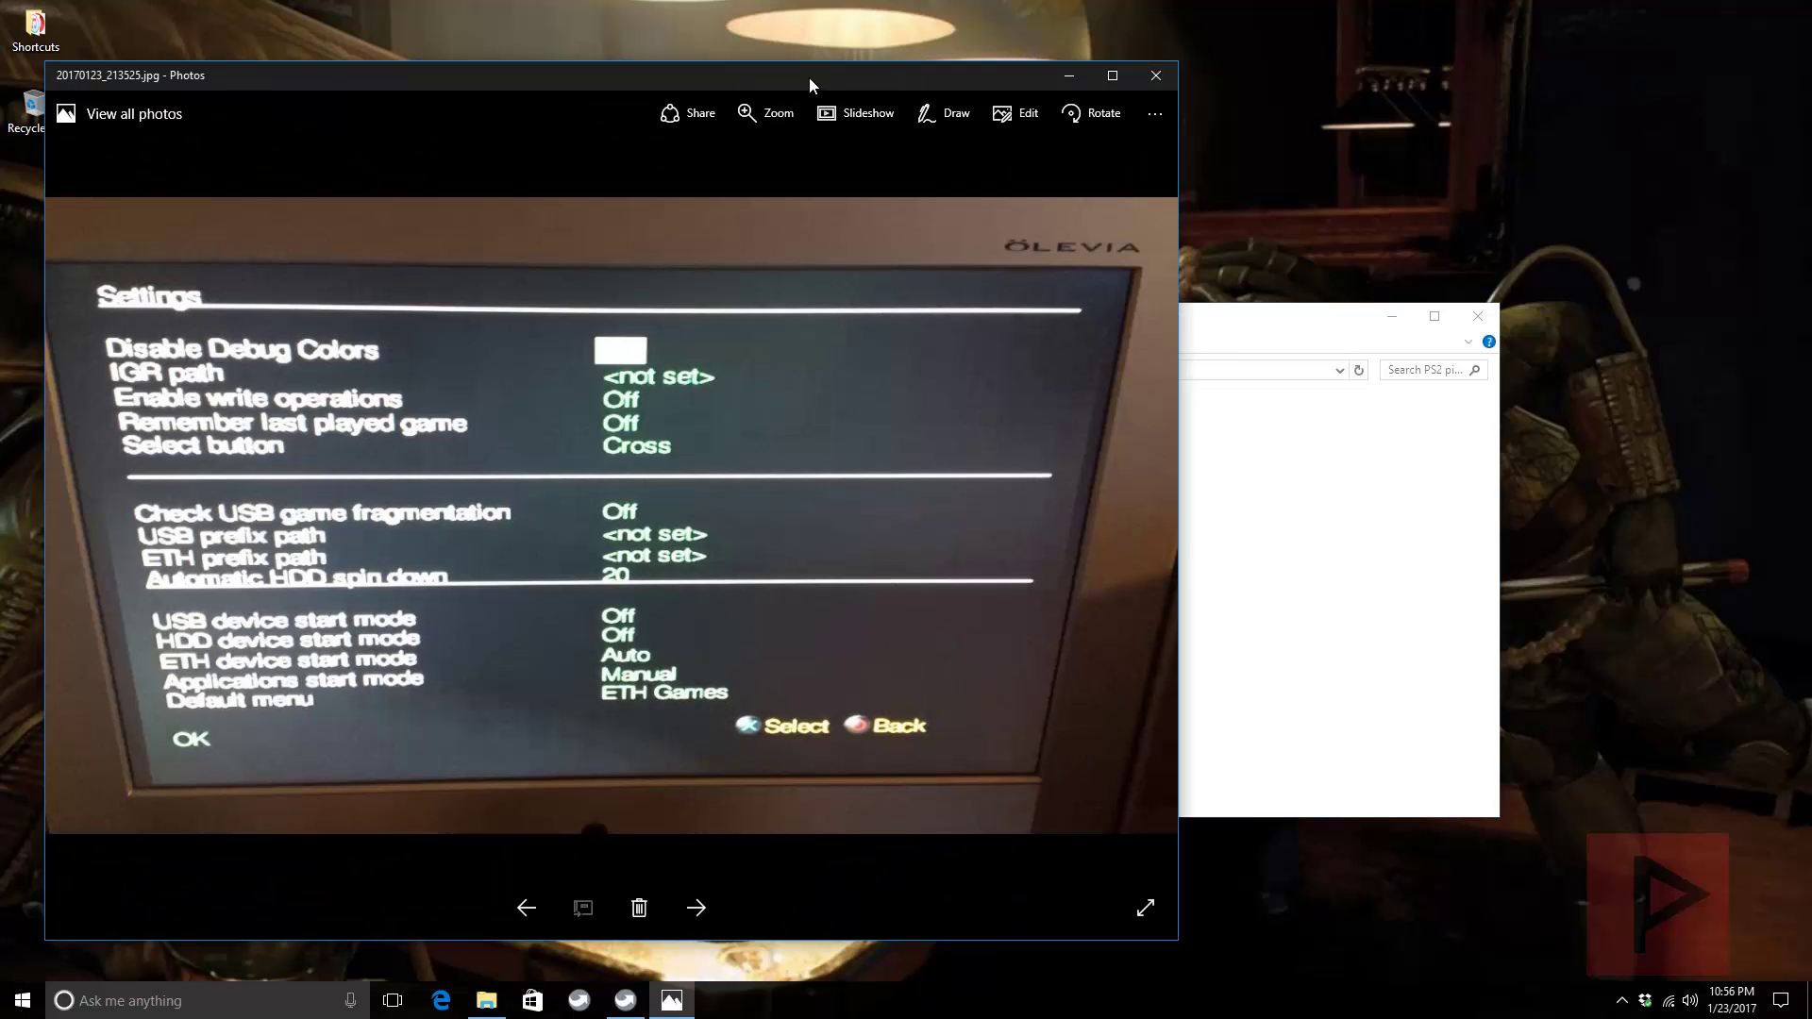
drag(808, 77, 1044, 66)
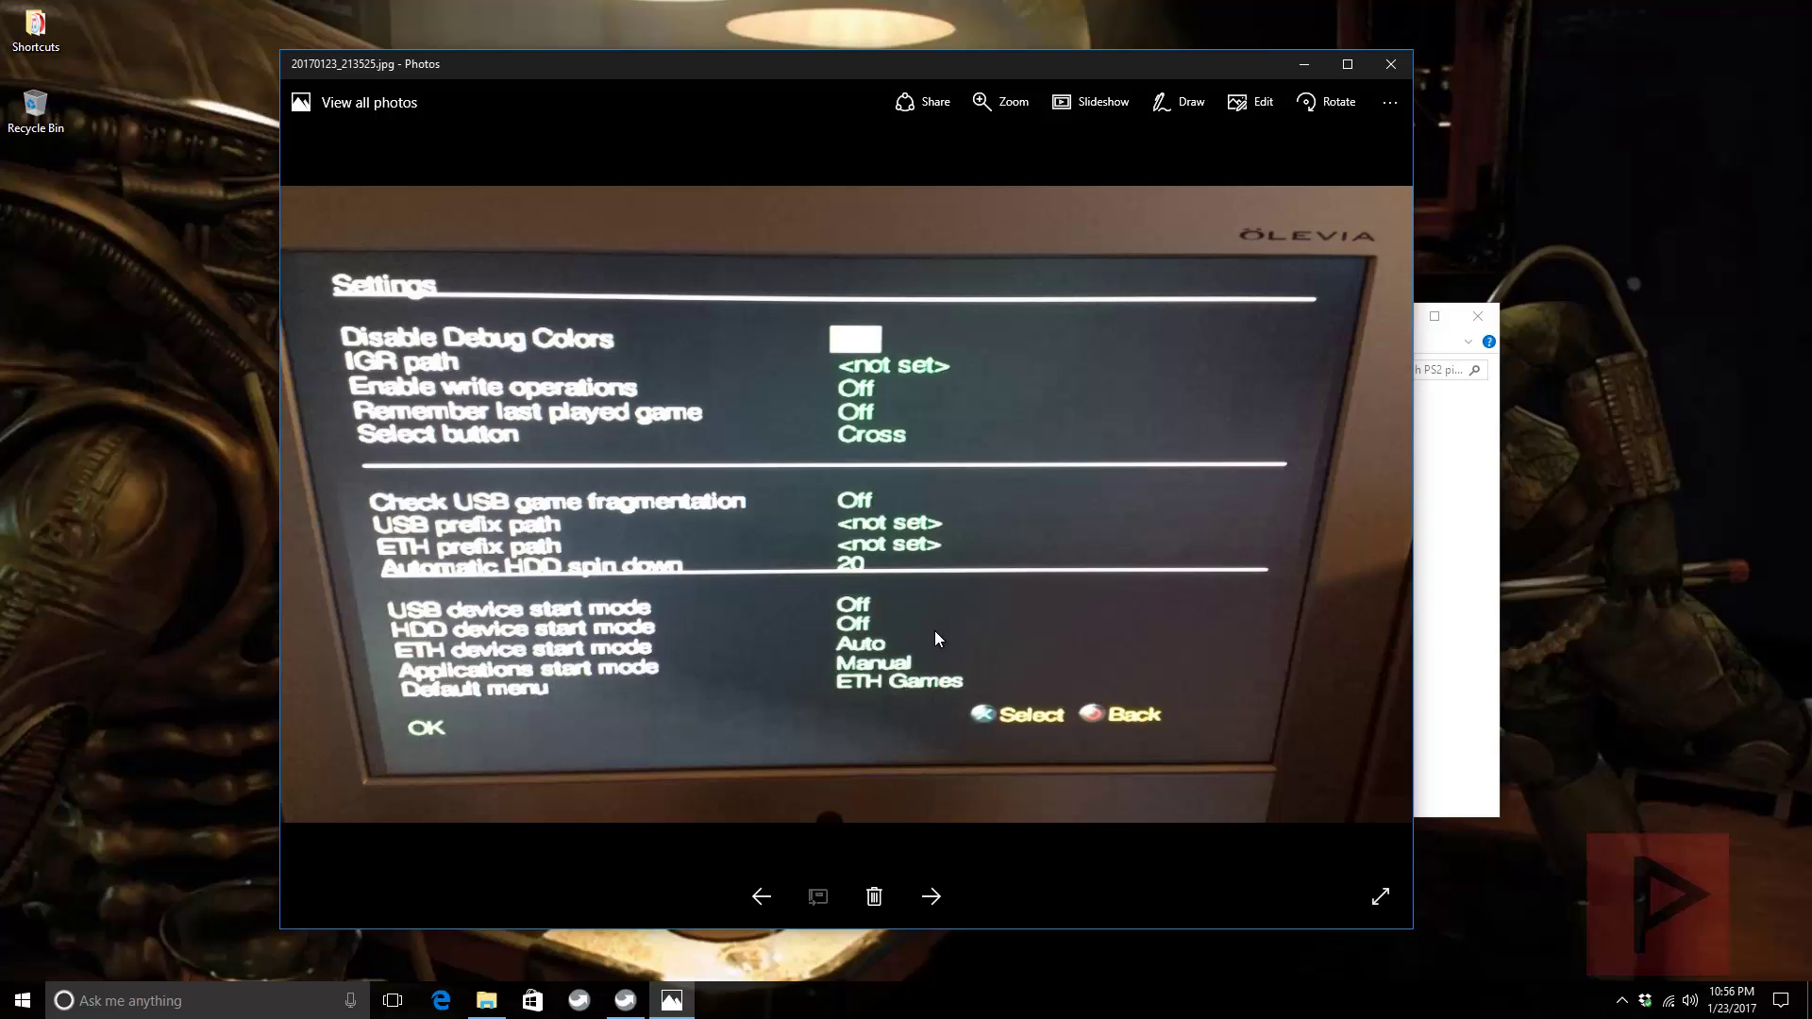
click(1409, 66)
Step: View the OPL Network config photo (PS2 IP 192.168.0.10, share PS2SMB), then close it
double_click(882, 444)
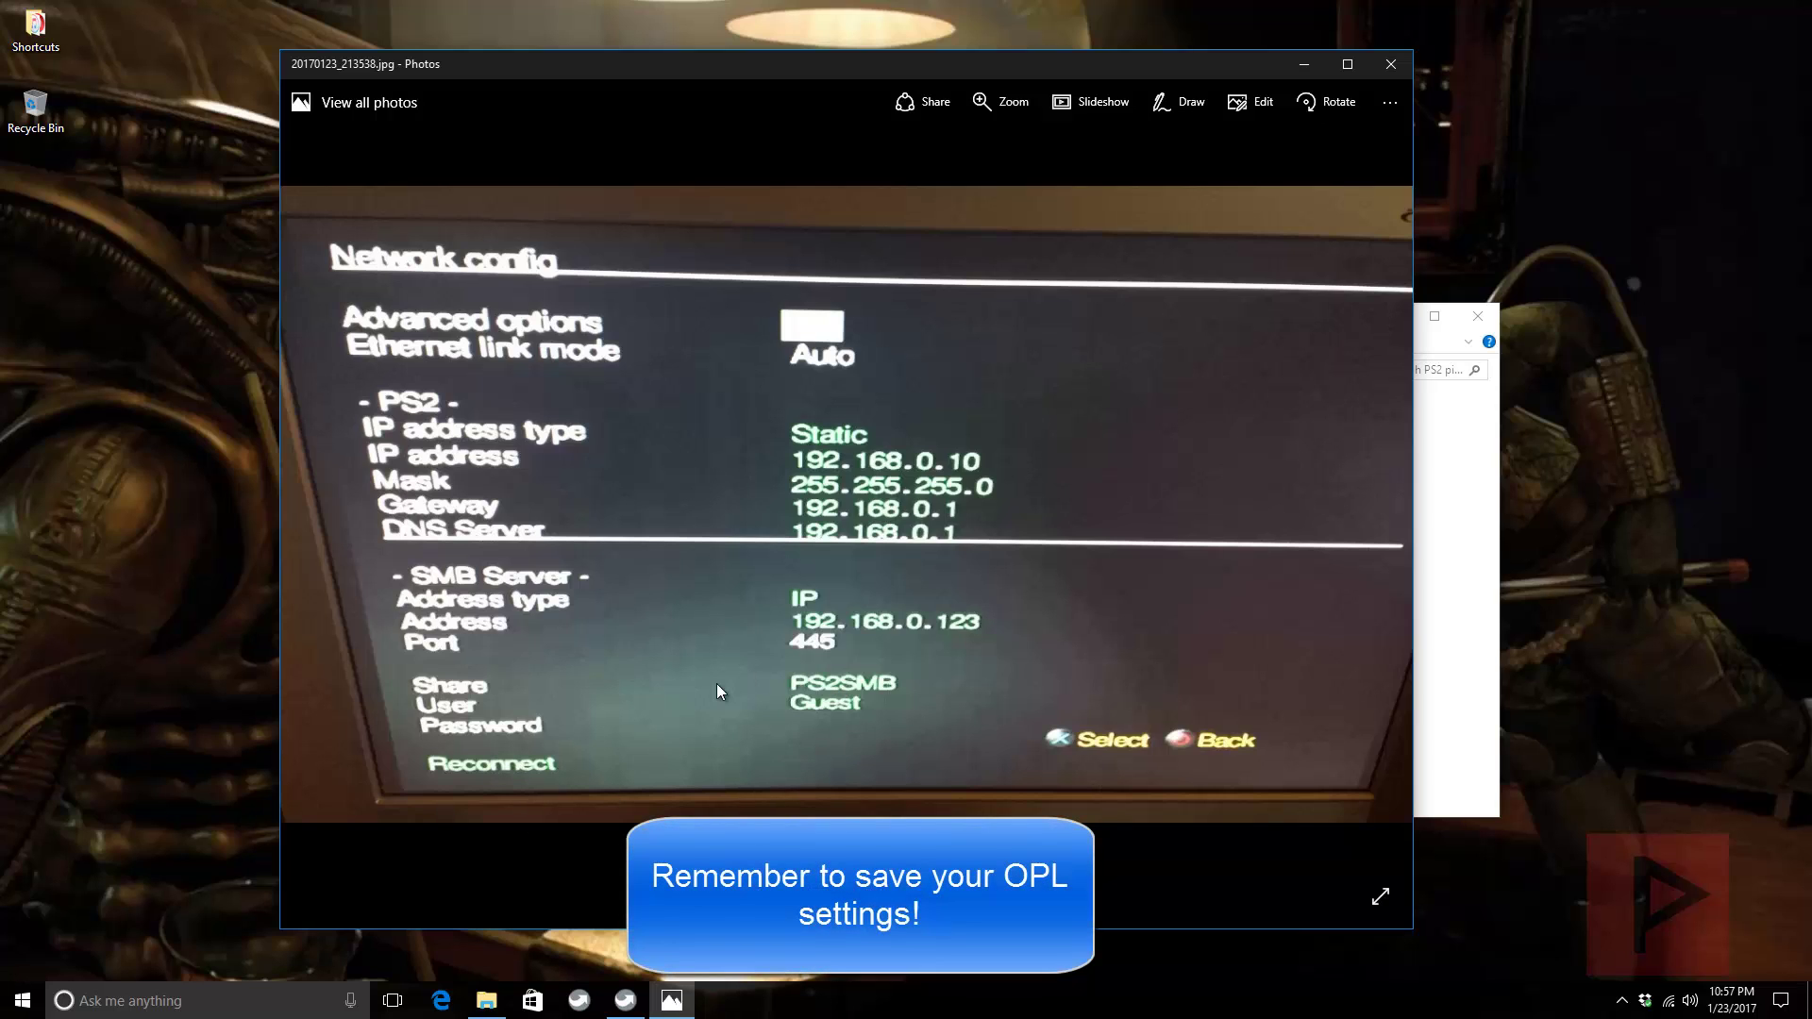
click(1389, 66)
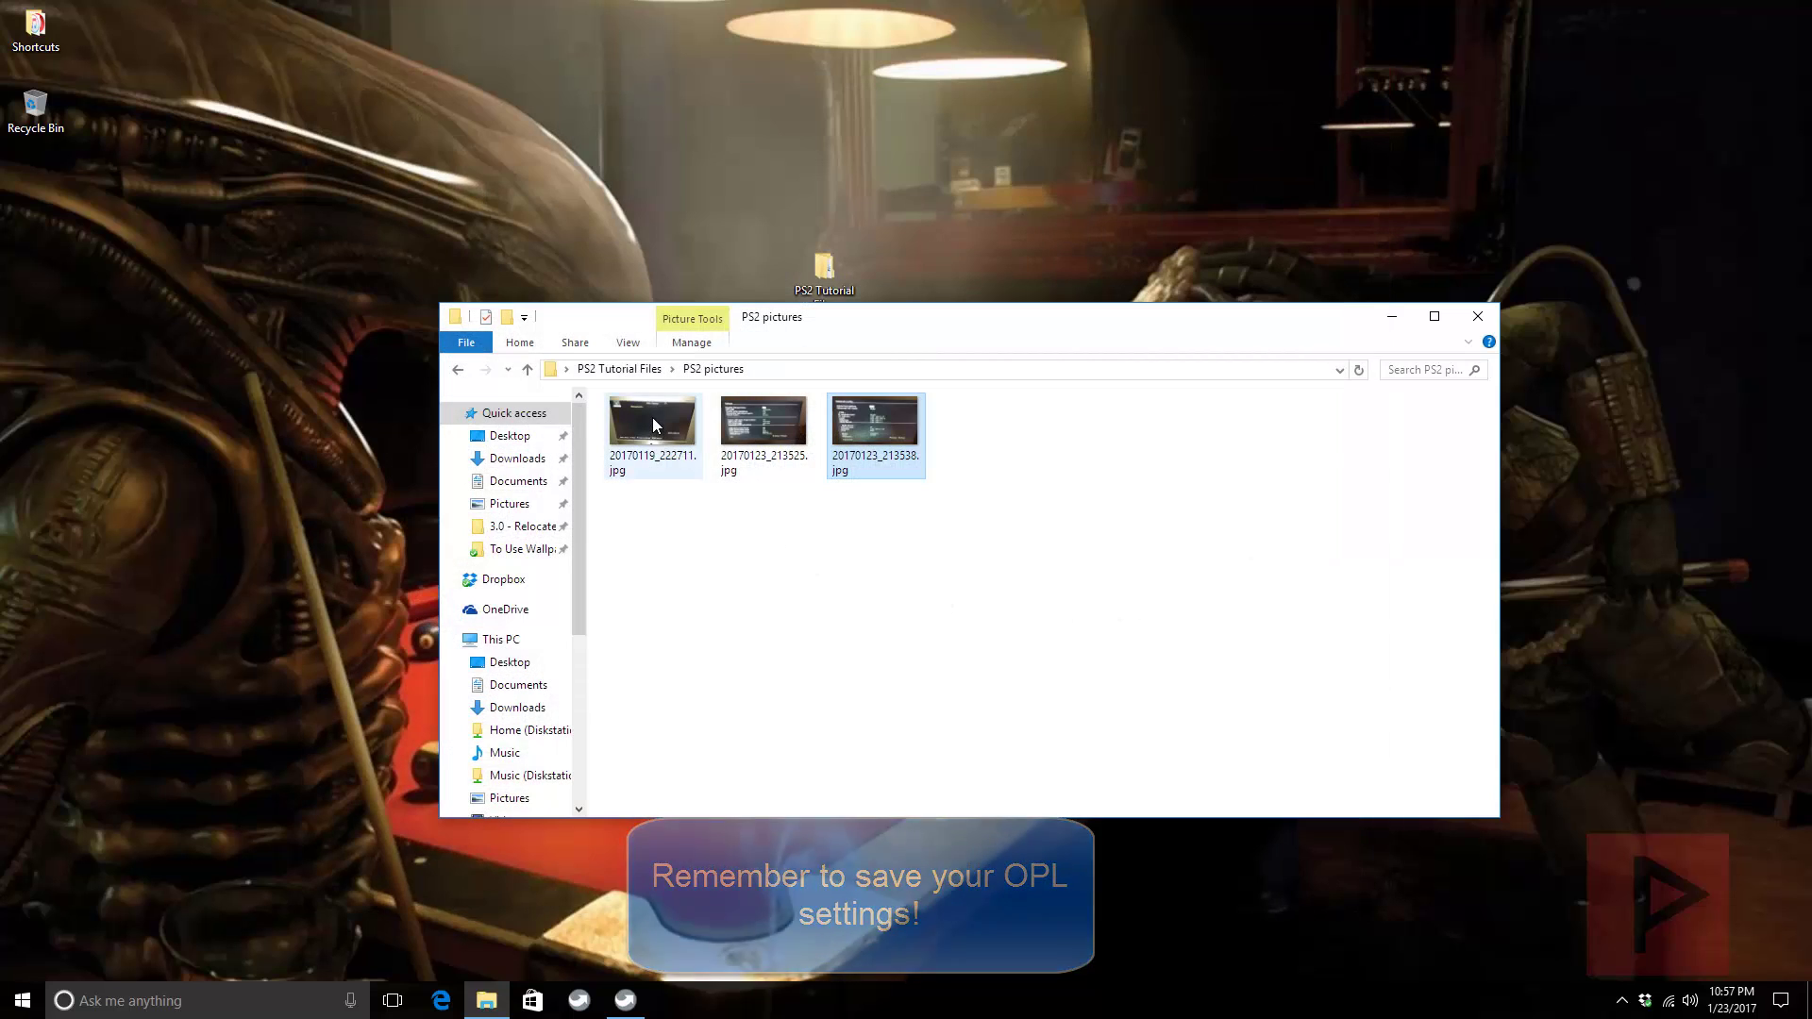
double_click(653, 417)
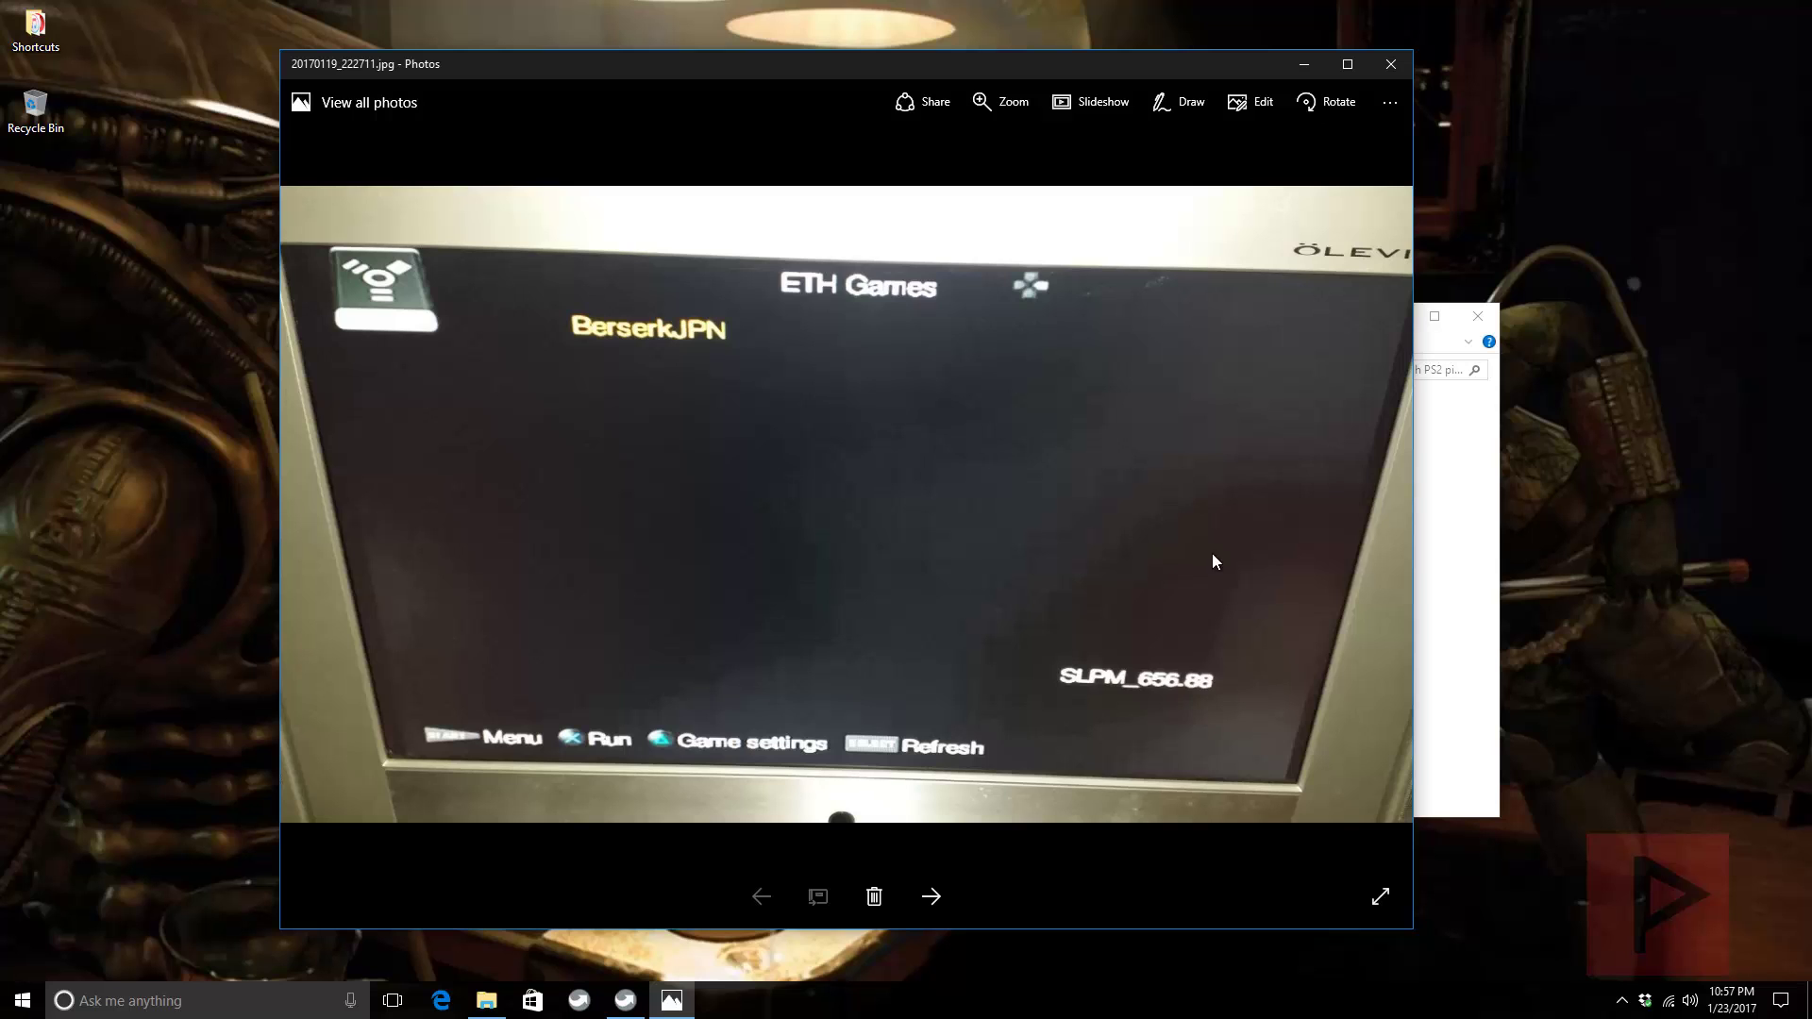
click(1398, 71)
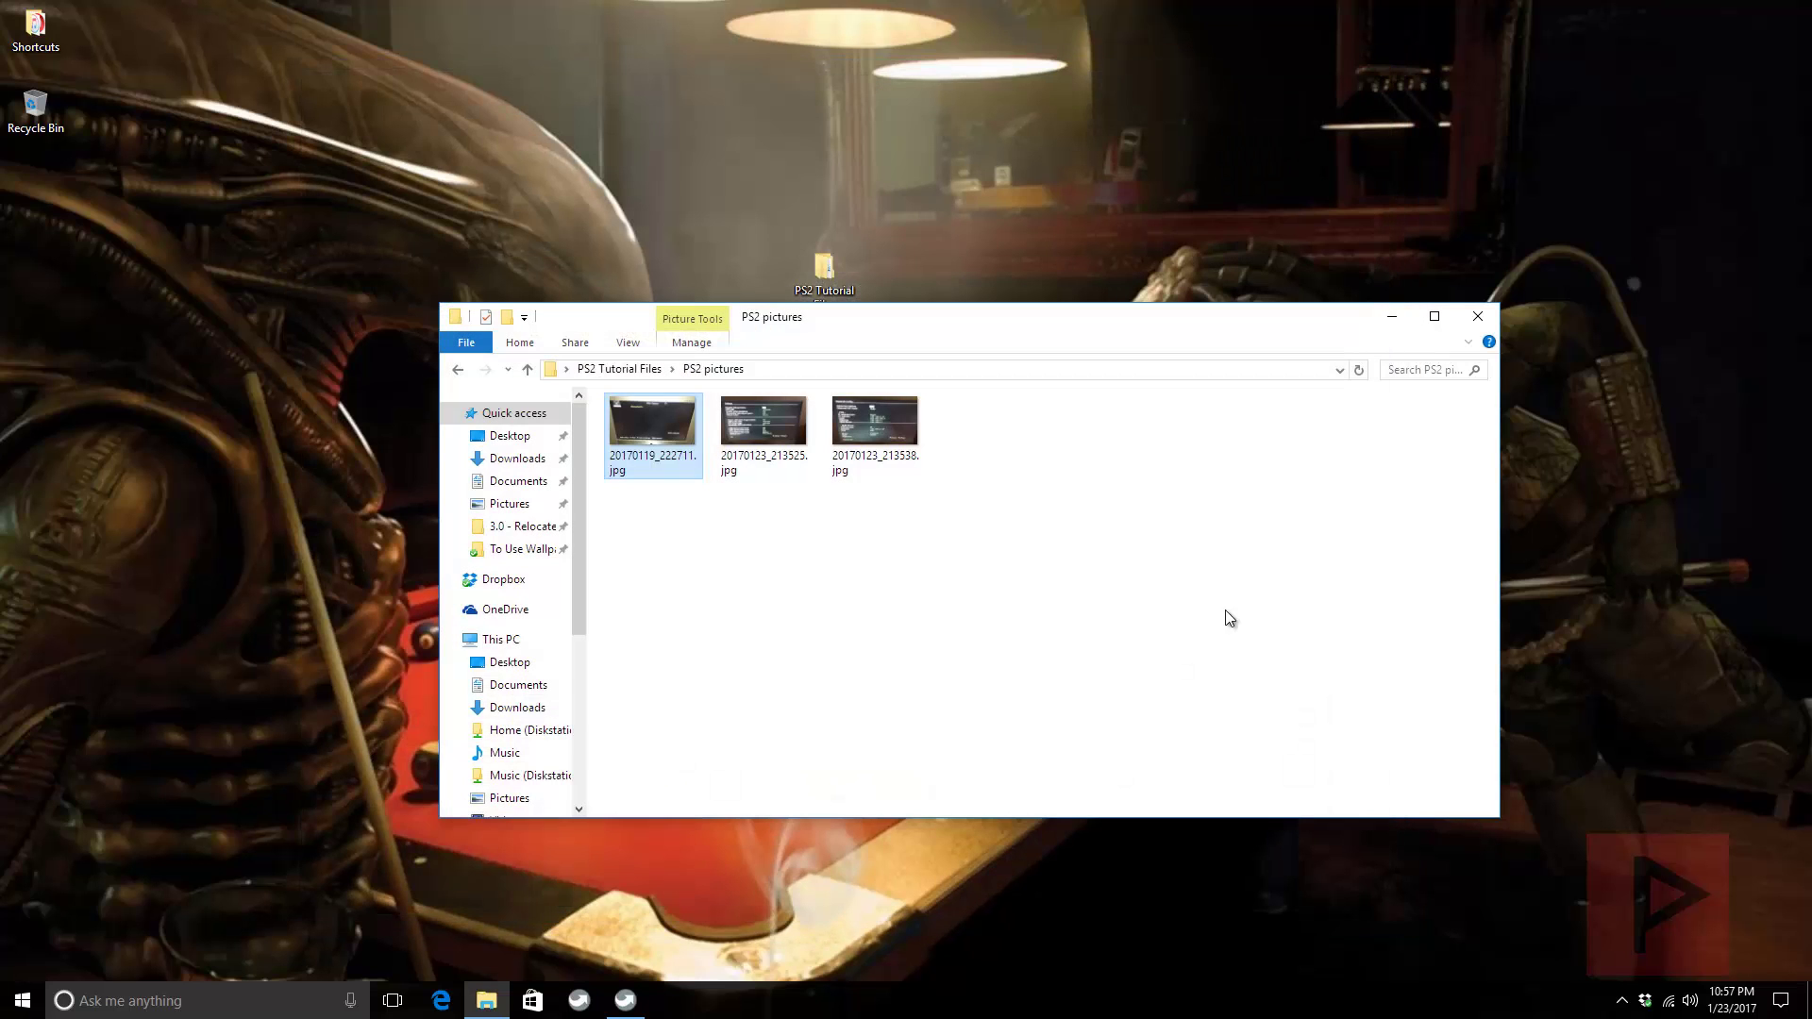
Step: Close the PS2 pictures File Explorer window
click(1477, 323)
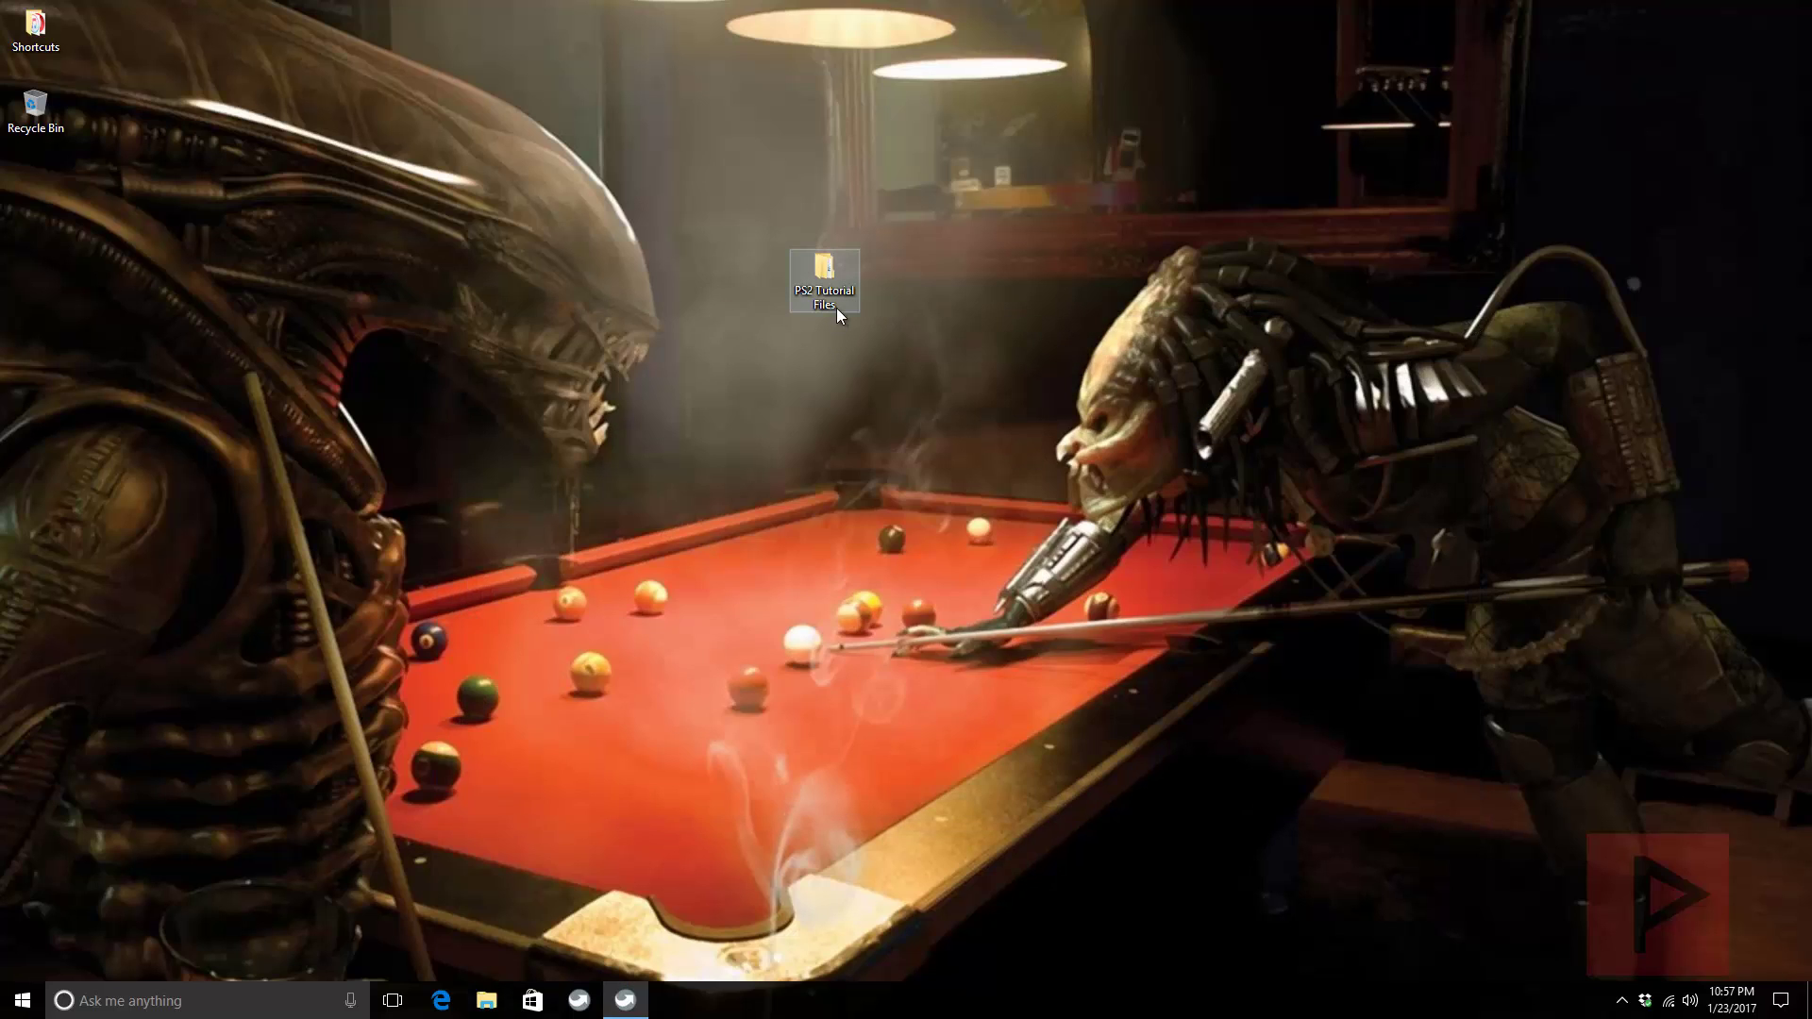